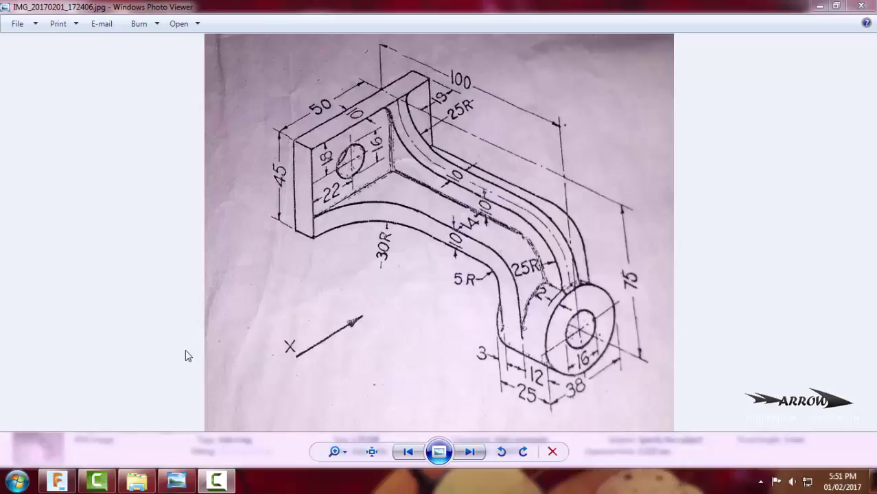
# Step: Switch to Autodesk Fusion 360 and start a sketch on the vertical YZ origin plane, checking the reference drawing
pyautogui.click(57, 482)
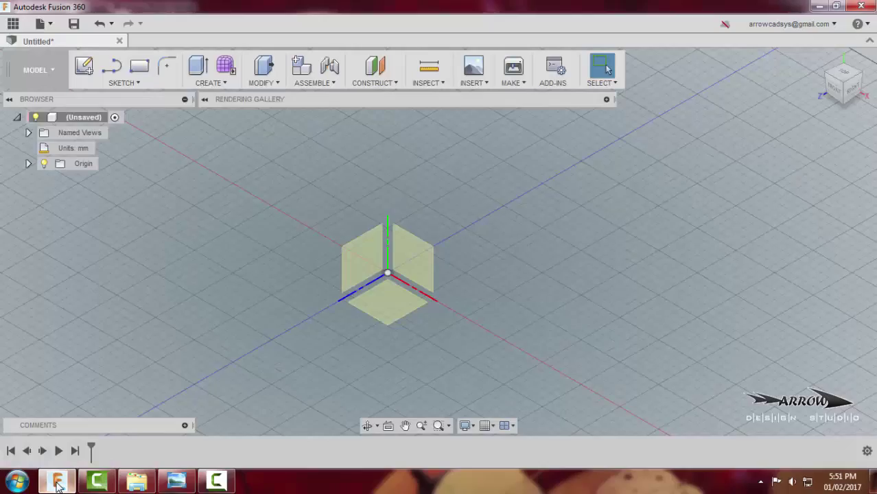
pyautogui.click(57, 481)
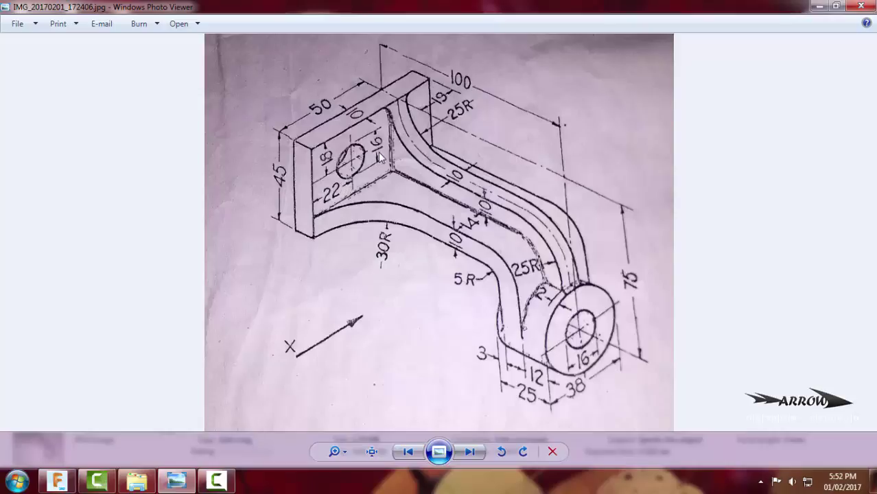
pyautogui.click(57, 481)
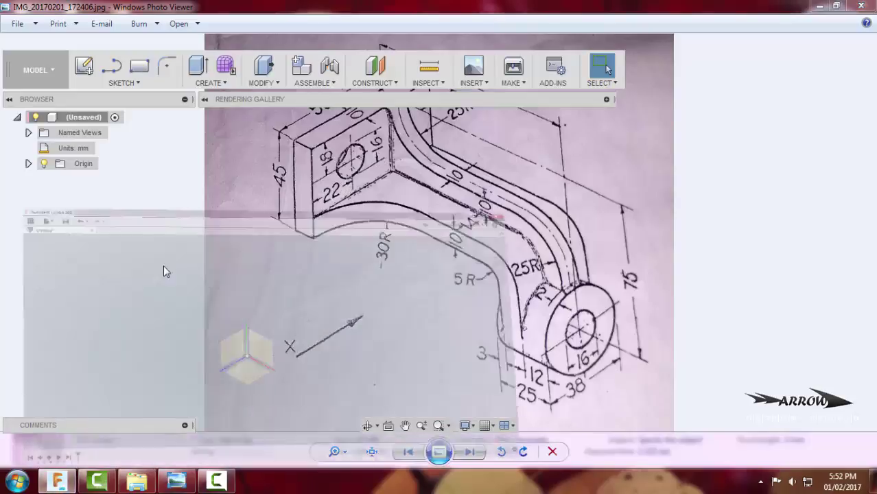
pyautogui.click(42, 165)
pyautogui.click(42, 164)
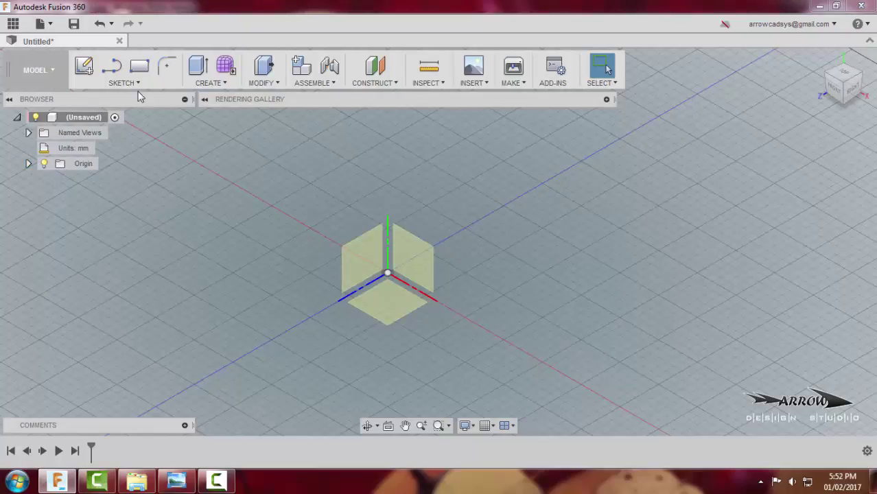
pyautogui.click(112, 65)
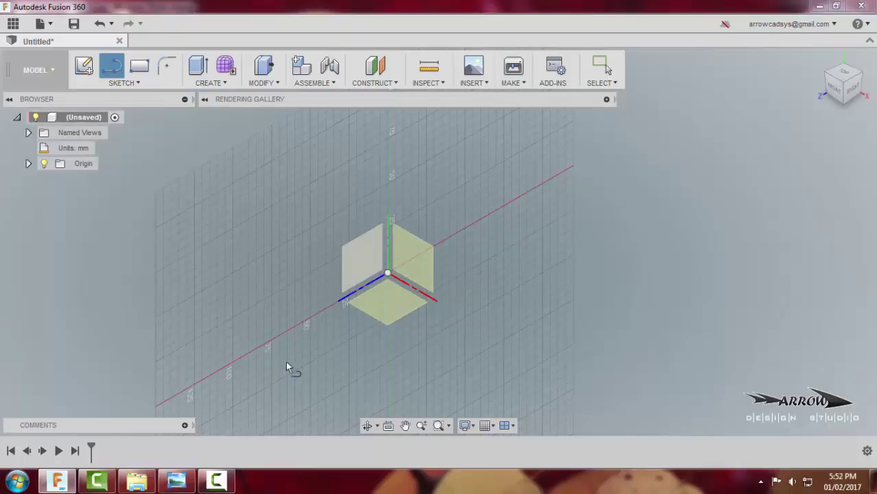
pyautogui.click(176, 480)
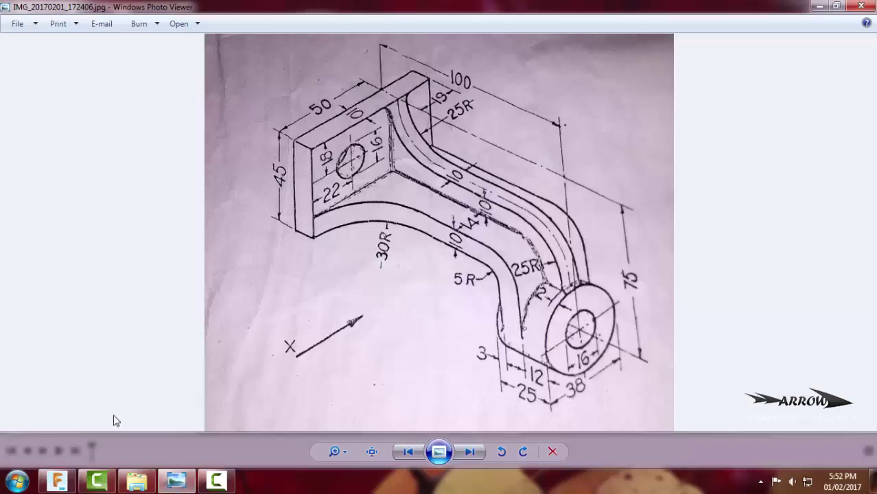
pyautogui.click(57, 481)
pyautogui.click(352, 274)
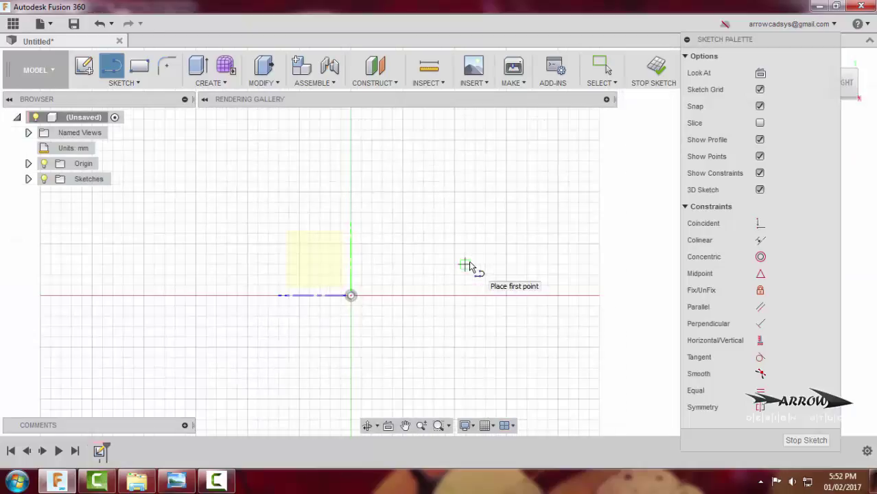
# Step: Draw a rectangle 69 mm wide and 45 mm high with its lower-left corner at the origin
pyautogui.click(140, 66)
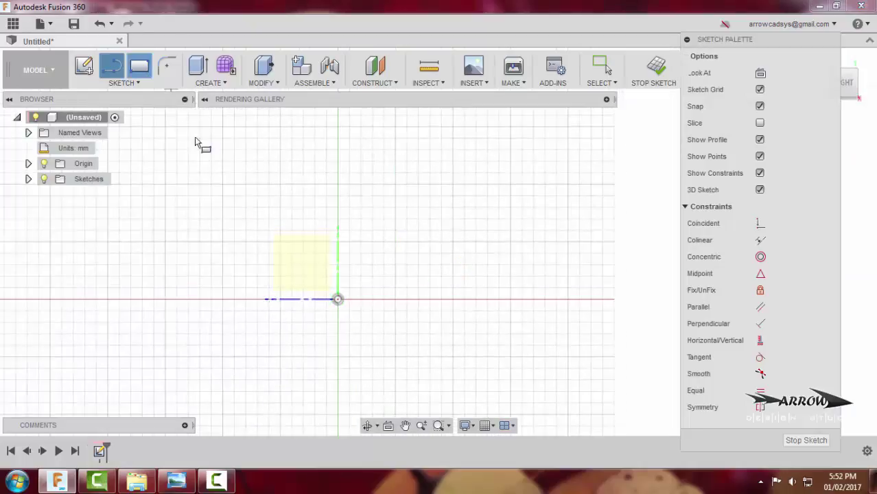
pyautogui.click(337, 298)
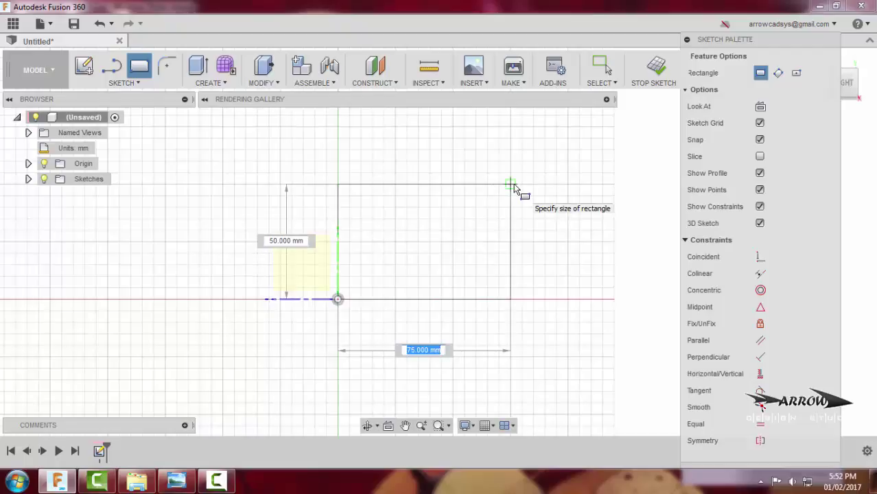
pyautogui.write('69')
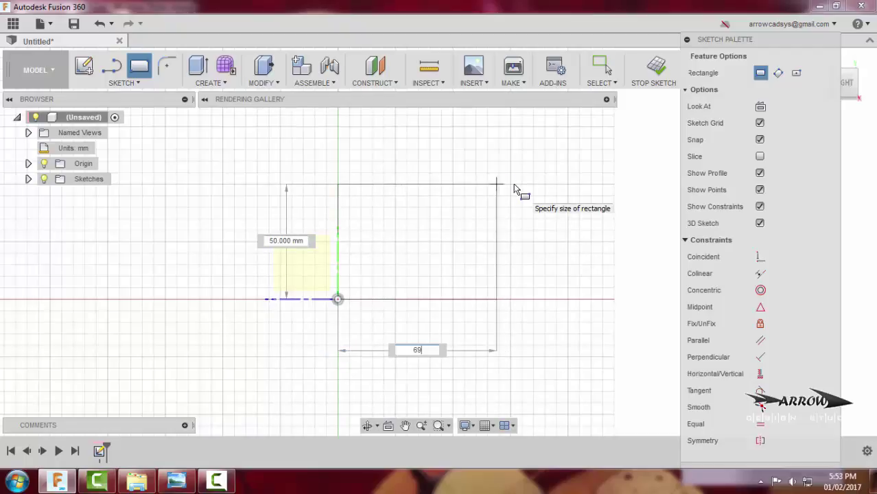
pyautogui.press('Tab')
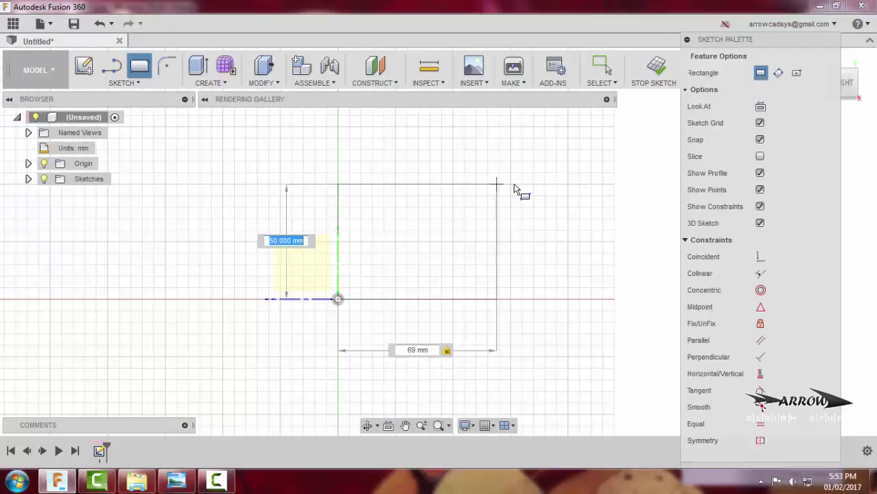
pyautogui.write('45')
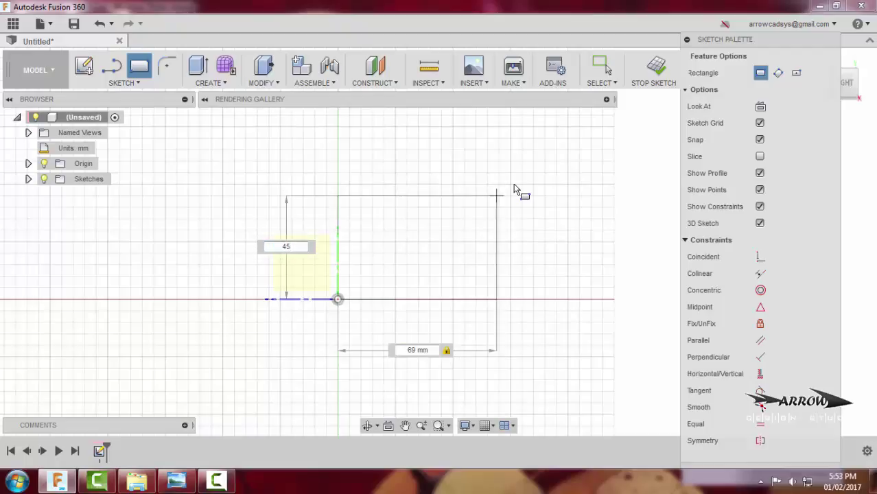
pyautogui.hotkey('alt', 'Tab')
pyautogui.hotkey('alt', 'Tab')
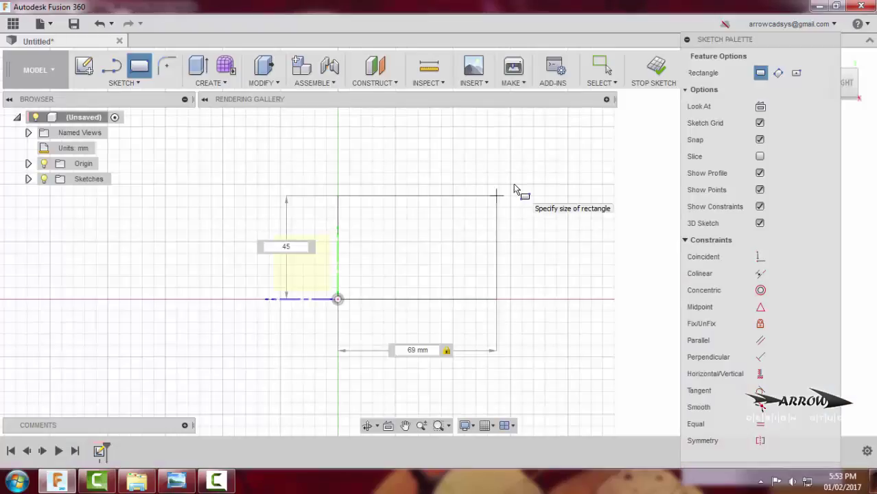
pyautogui.press('Return')
pyautogui.press('Escape')
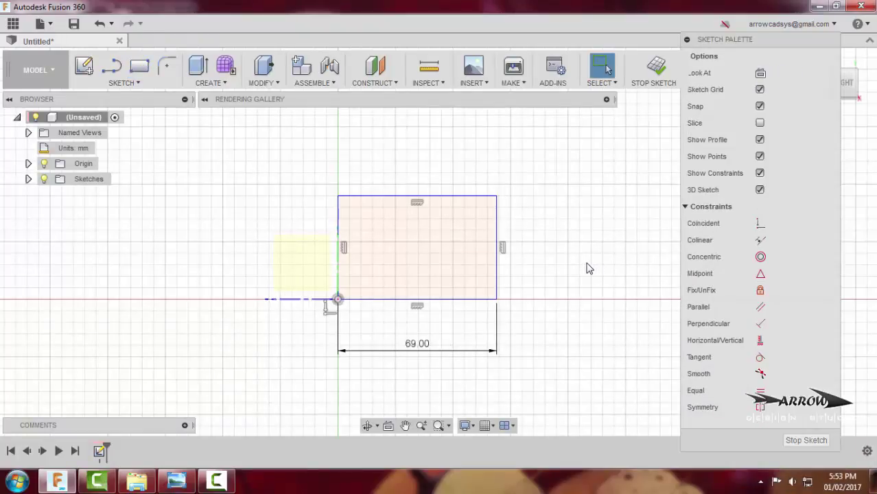
# Step: Check the hole size in the reference drawing and draw a 16 mm diameter circle in the rectangle's upper-left area
pyautogui.hotkey('alt', 'Tab')
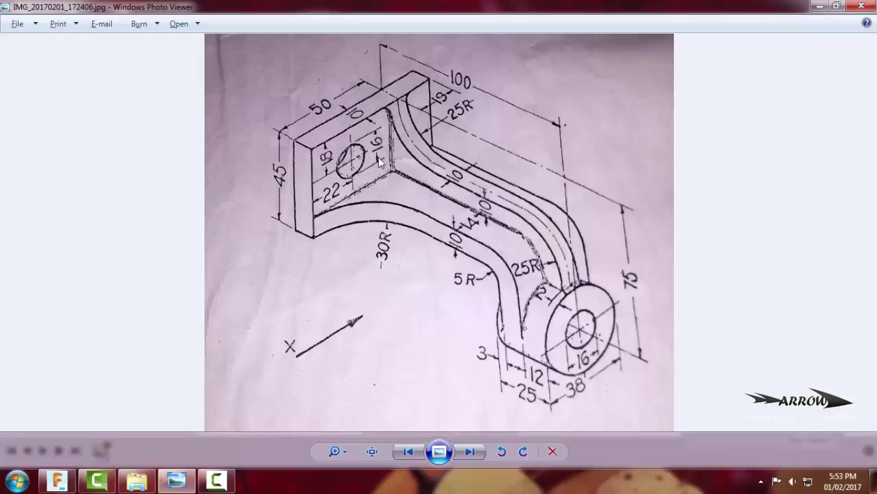
pyautogui.hotkey('alt', 'Tab')
pyautogui.scroll(3, 376, 228)
pyautogui.press('c')
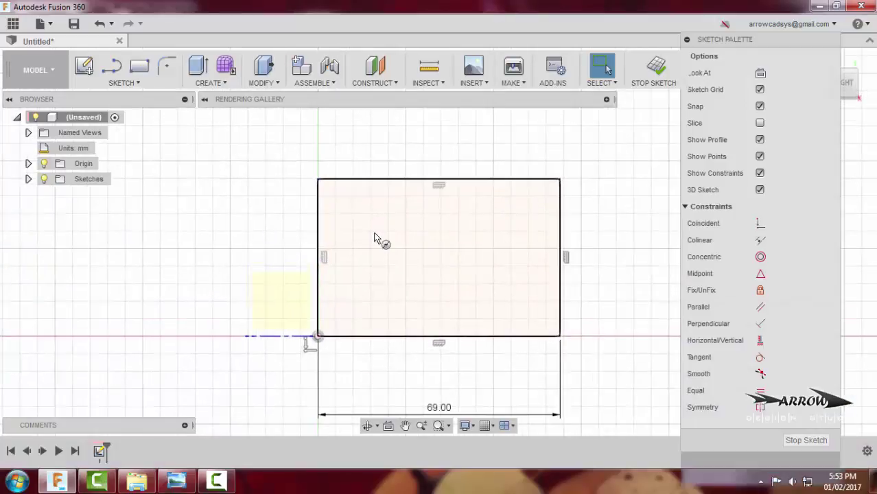
pyautogui.click(370, 232)
pyautogui.write('16')
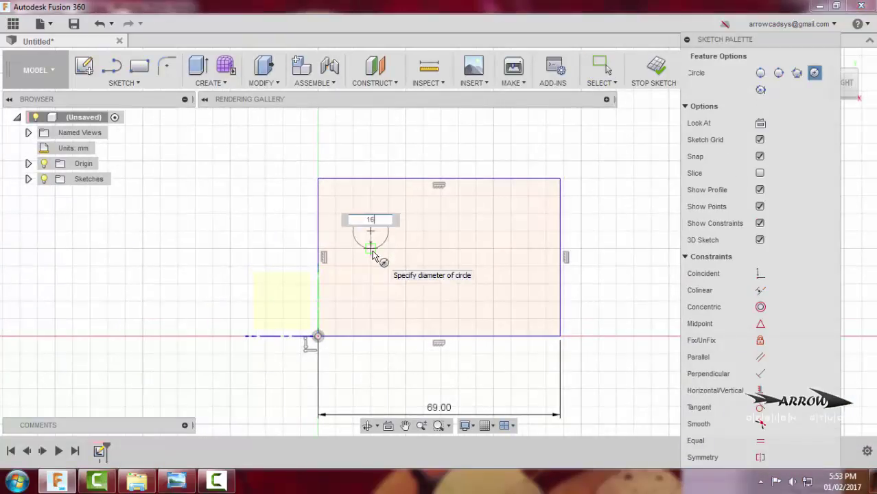
pyautogui.press('Return')
pyautogui.press('Escape')
# Step: Dimension the circle's center 18 mm below the rectangle's top edge, as given in the reference drawing
pyautogui.click(372, 232)
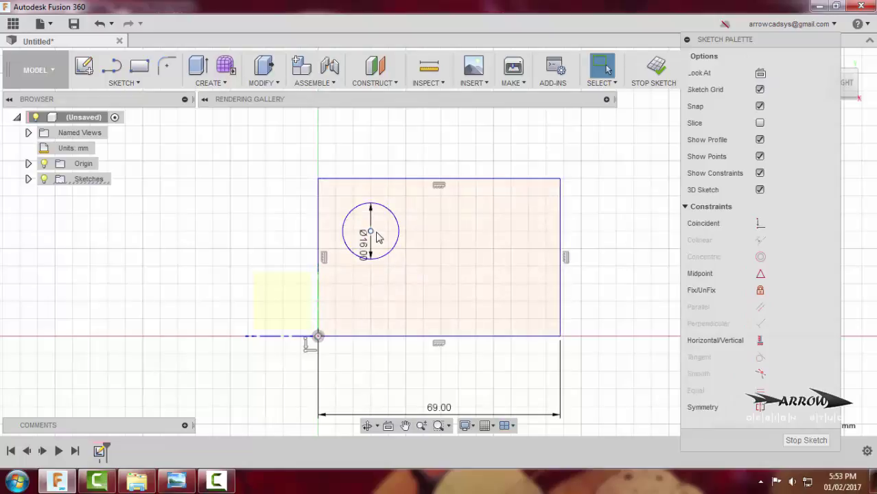
pyautogui.press('d')
pyautogui.click(376, 182)
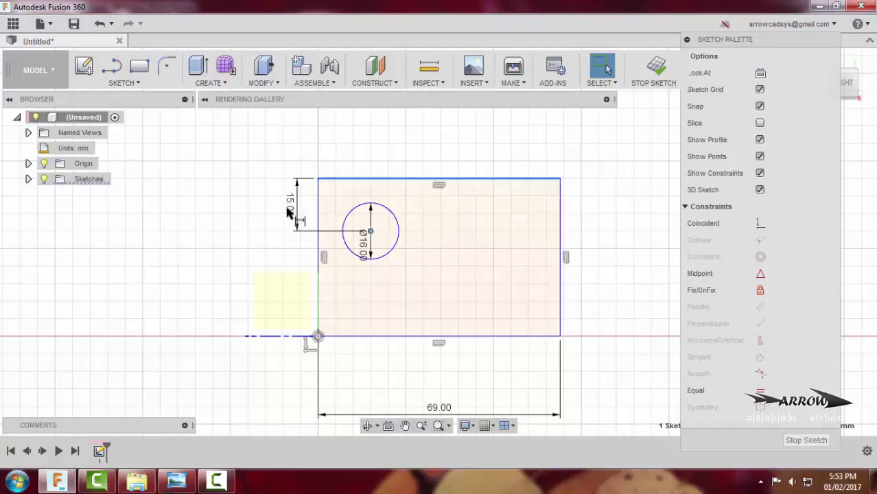
pyautogui.click(291, 206)
pyautogui.hotkey('alt', 'Tab')
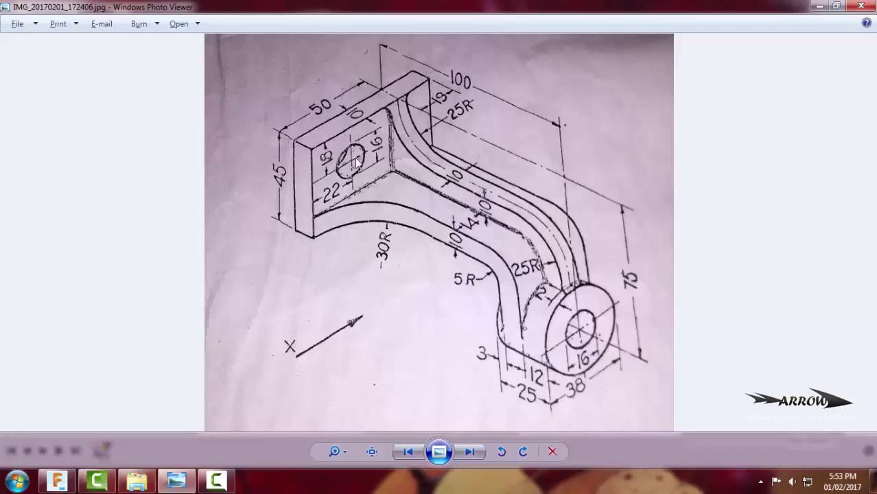
pyautogui.hotkey('alt', 'Tab')
pyautogui.write('18')
pyautogui.press('Return')
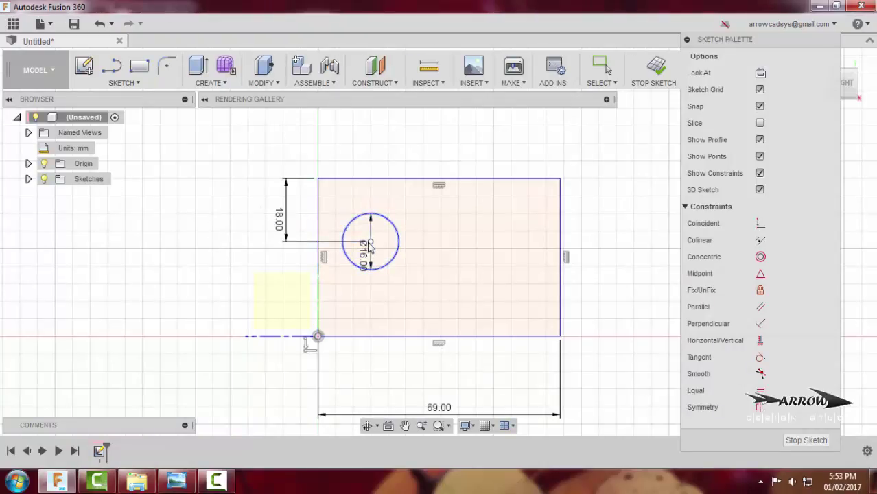
# Step: Dimension the circle's center 22 mm from the rectangle's left edge, as given in the reference drawing
pyautogui.click(319, 293)
pyautogui.click(371, 242)
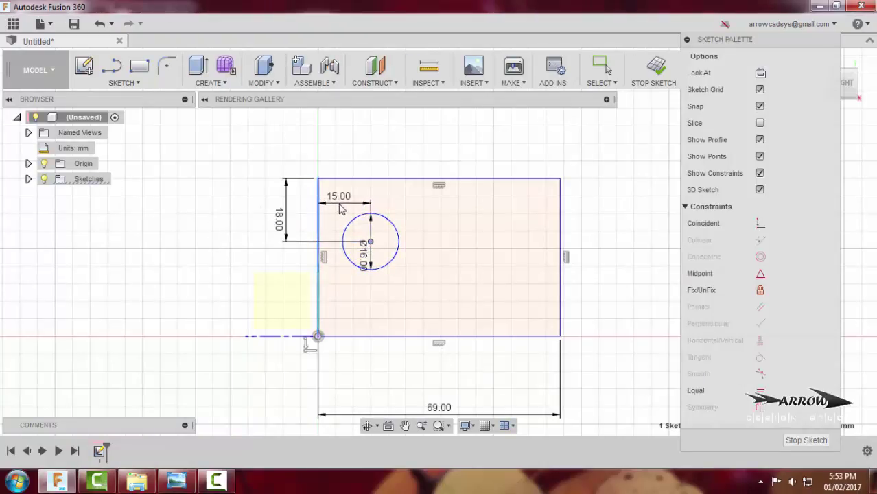
pyautogui.click(364, 187)
pyautogui.hotkey('alt', 'Tab')
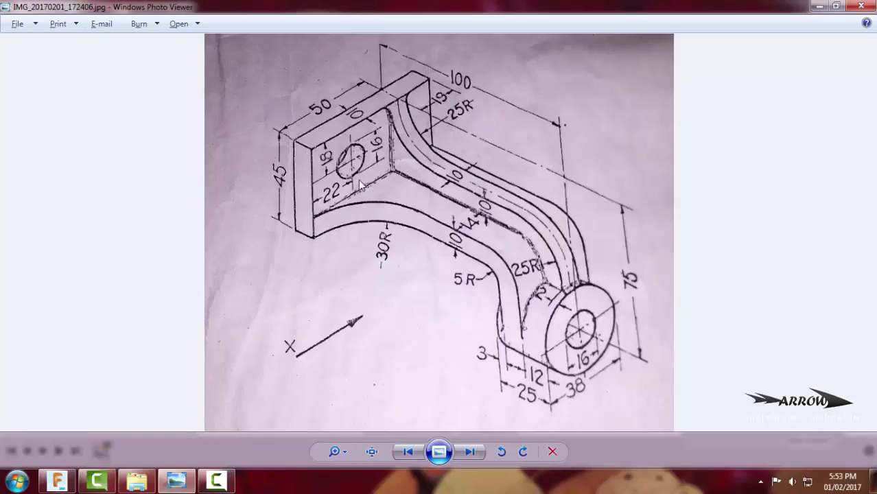
pyautogui.hotkey('alt', 'Tab')
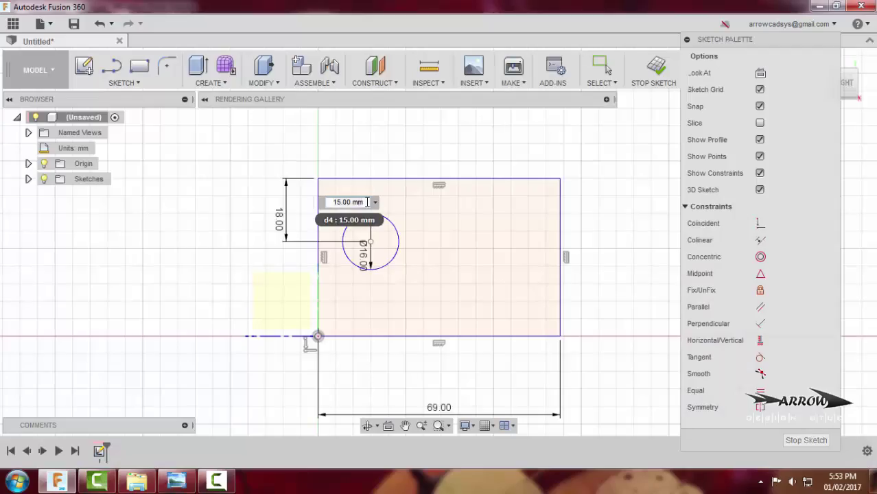
pyautogui.write('22')
pyautogui.press('Return')
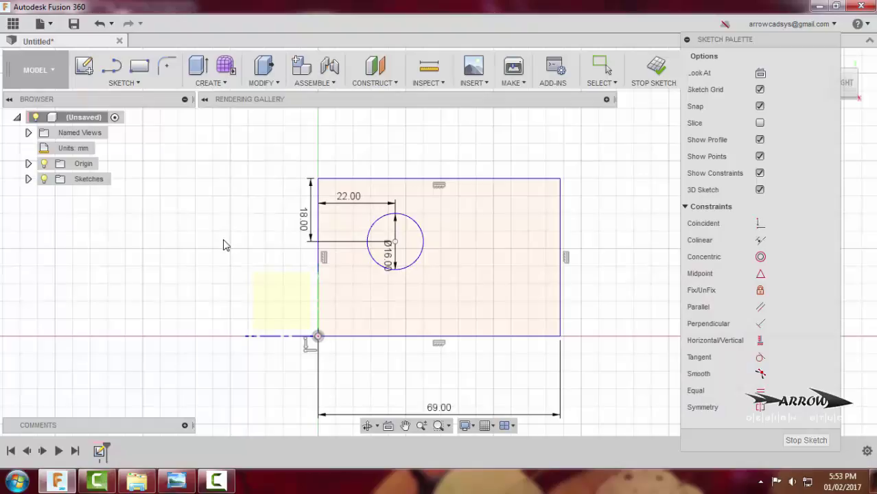
# Step: Finish the sketch and extrude the rectangular profile around the hole 10 mm as a new body
pyautogui.click(656, 71)
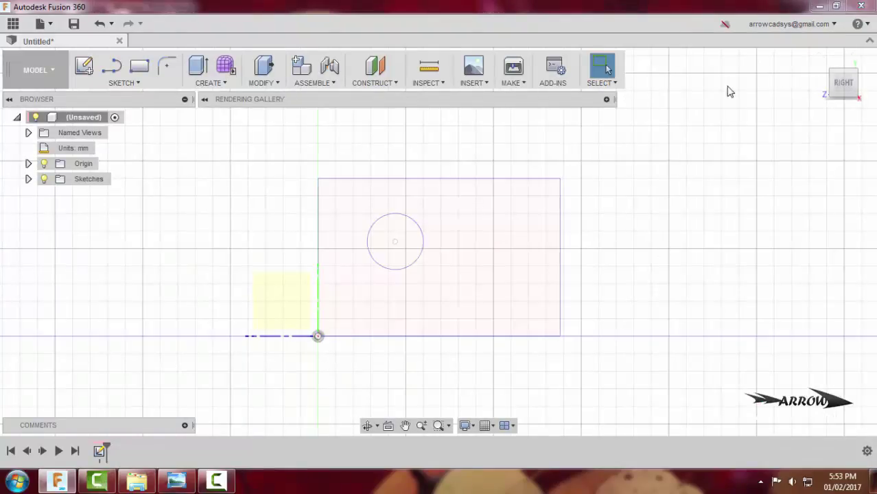
pyautogui.click(825, 68)
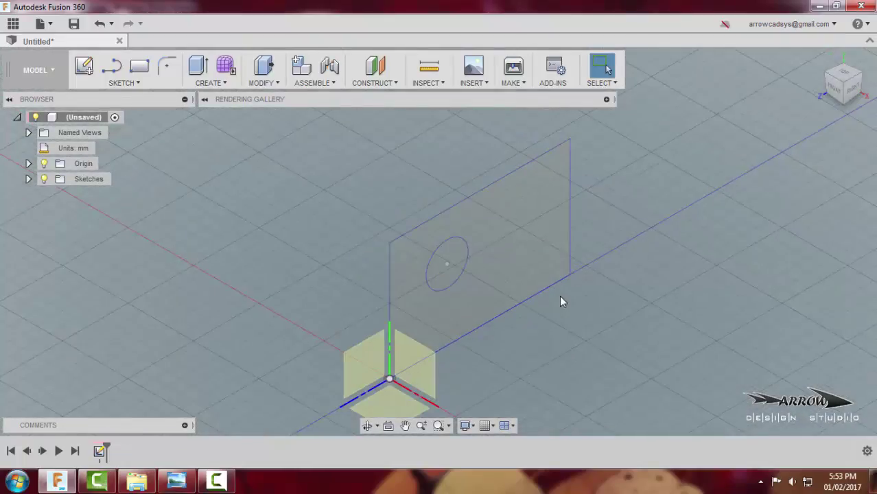
pyautogui.click(460, 227)
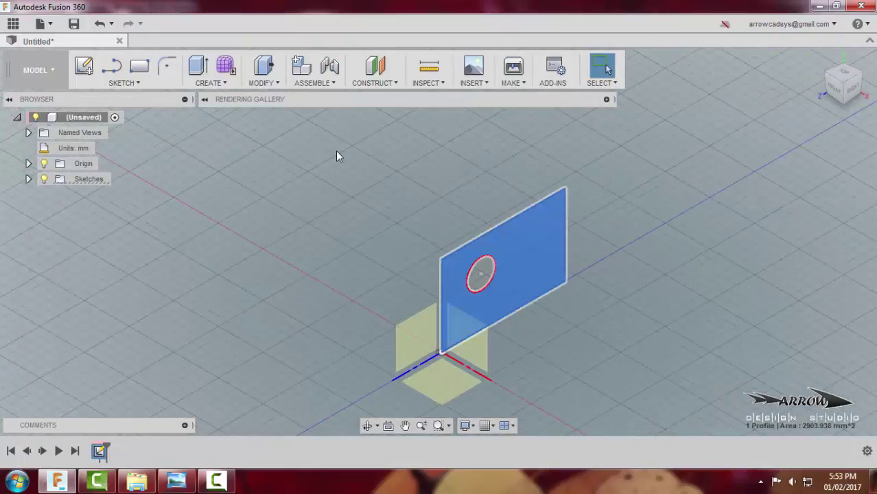
pyautogui.press('e')
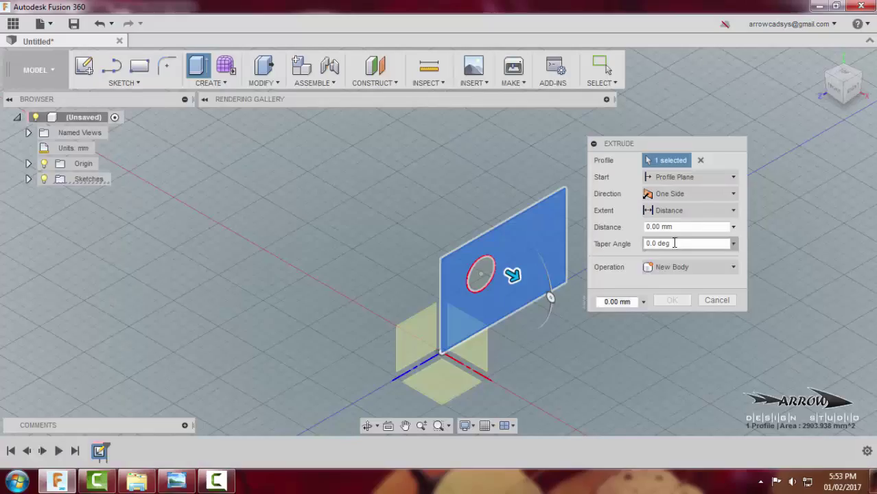
pyautogui.click(686, 226)
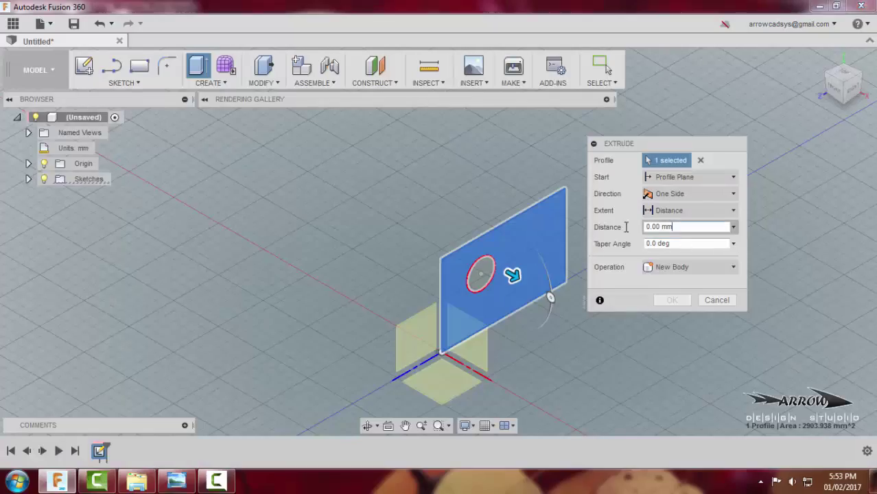
pyautogui.write('10')
pyautogui.moveTo(704, 282); pyautogui.dragTo(538, 257, button='middle')
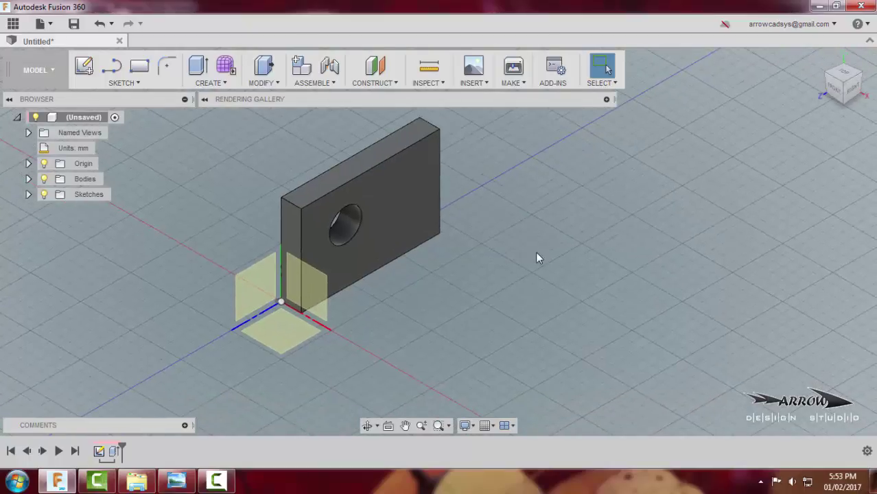
# Step: Consult the reference drawing for the arm's shape and start a new sketch on the plate's narrow side face
pyautogui.hotkey('alt', 'Tab')
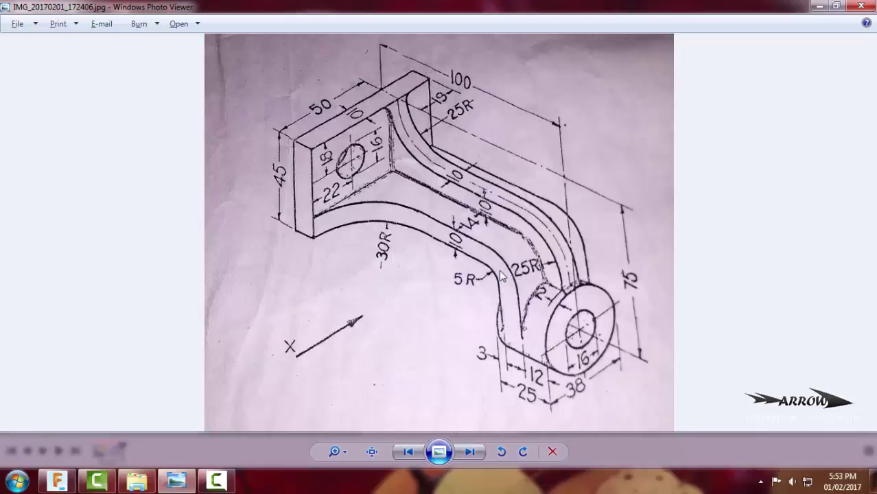
pyautogui.click(57, 481)
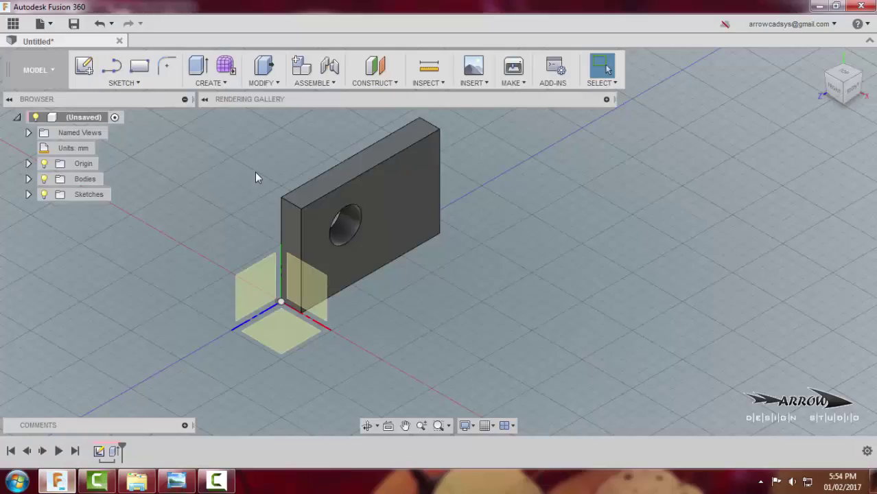
pyautogui.click(122, 84)
pyautogui.click(123, 98)
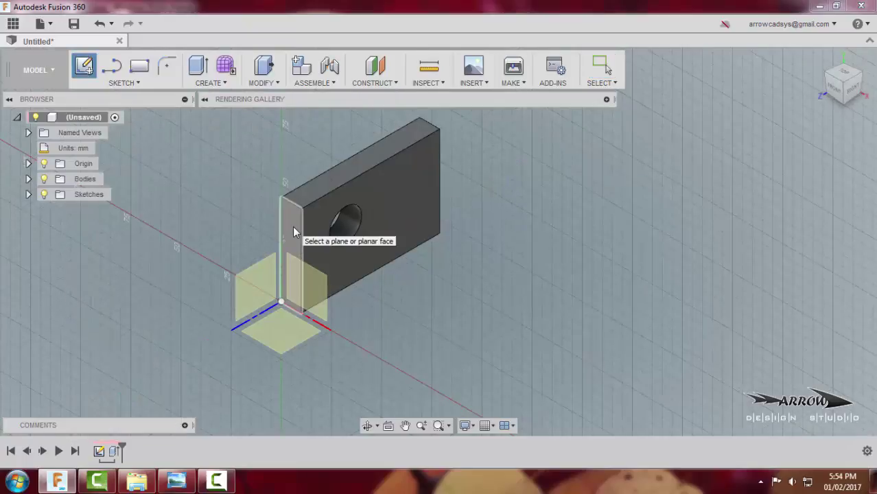
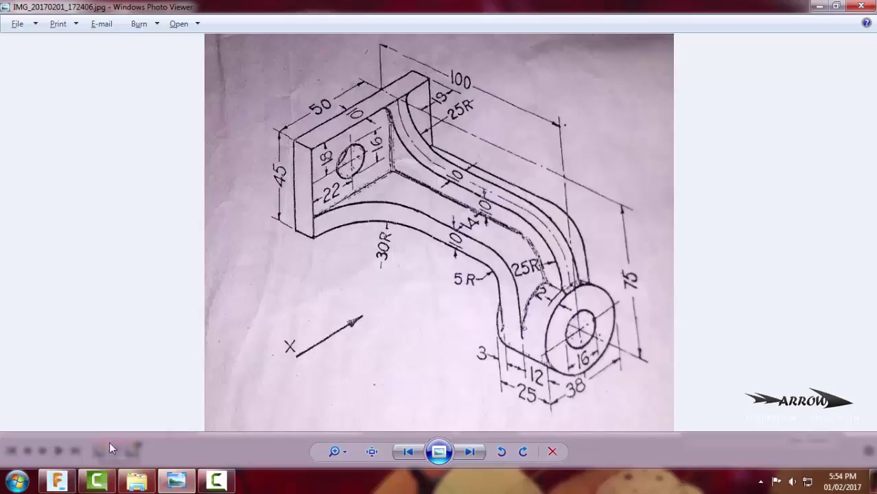
pyautogui.click(58, 480)
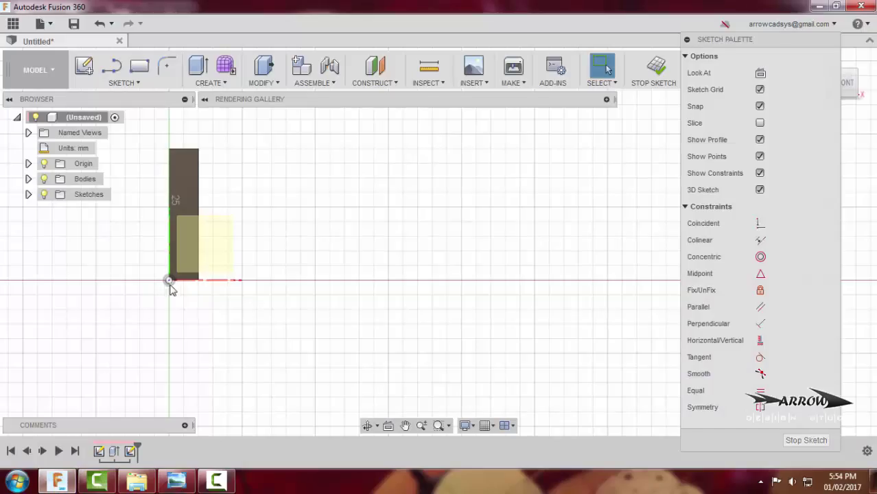
pyautogui.click(114, 69)
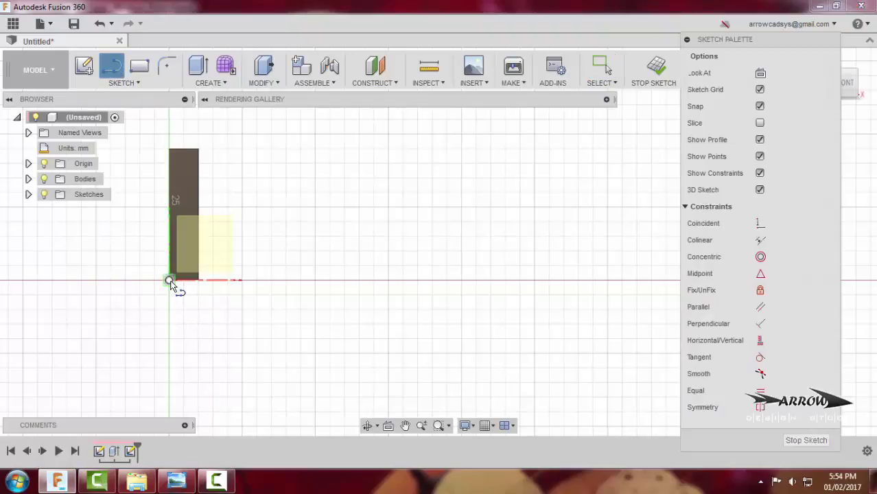
pyautogui.click(170, 281)
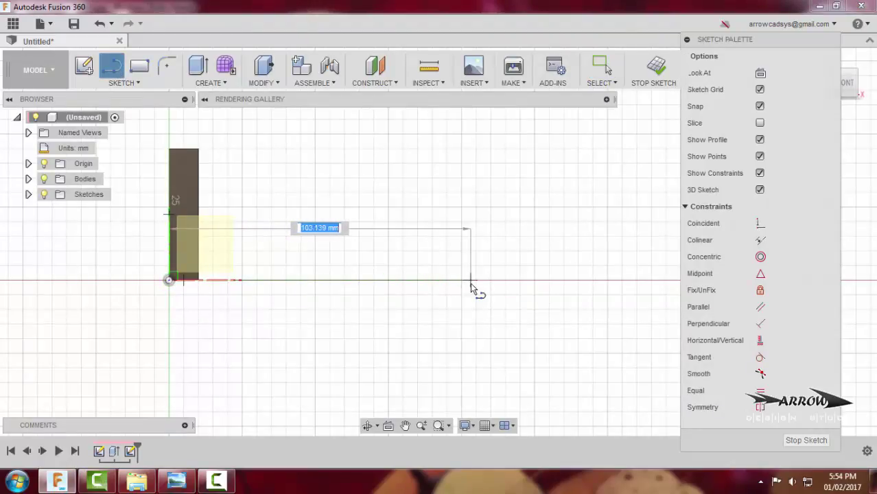
pyautogui.write('100')
pyautogui.press('Return')
pyautogui.press('Escape')
pyautogui.hotkey('ctrl', 'z')
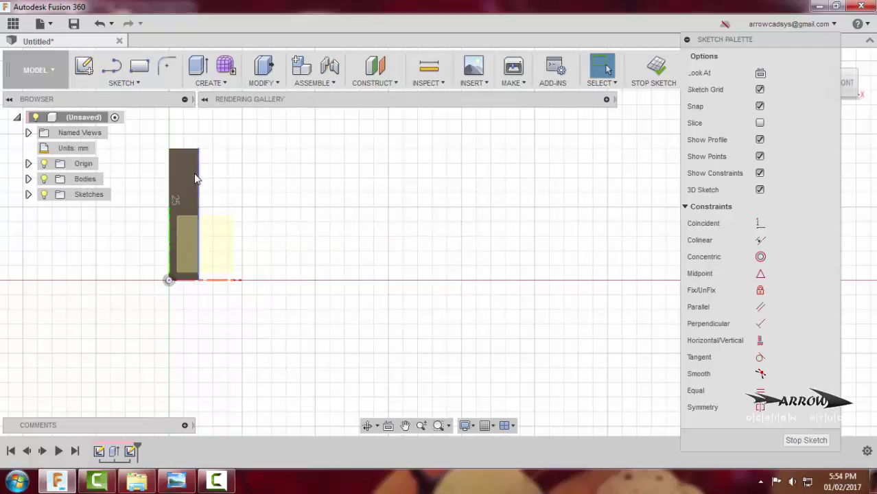
# Step: Draw a 100 mm horizontal line from the plate's upper-left corner, extending past the plate toward the arm side
pyautogui.press('l')
pyautogui.click(169, 149)
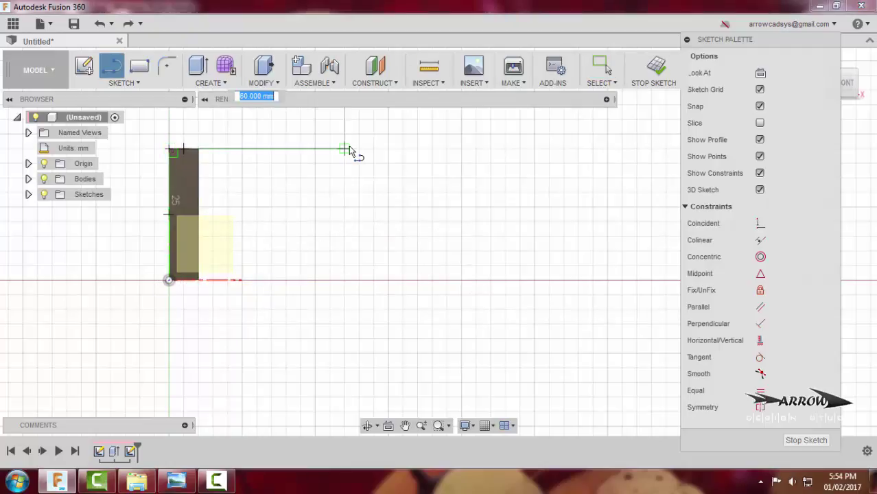
pyautogui.write('100')
pyautogui.press('Return')
pyautogui.press('Escape')
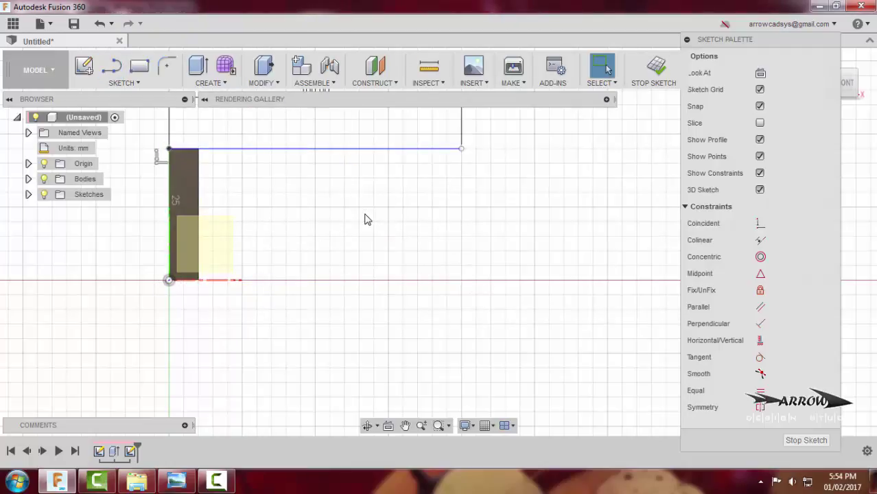
# Step: Check the overall height in the reference drawing and draw a 75 mm vertical line down from the 100 mm line's free end
pyautogui.hotkey('alt', 'Tab')
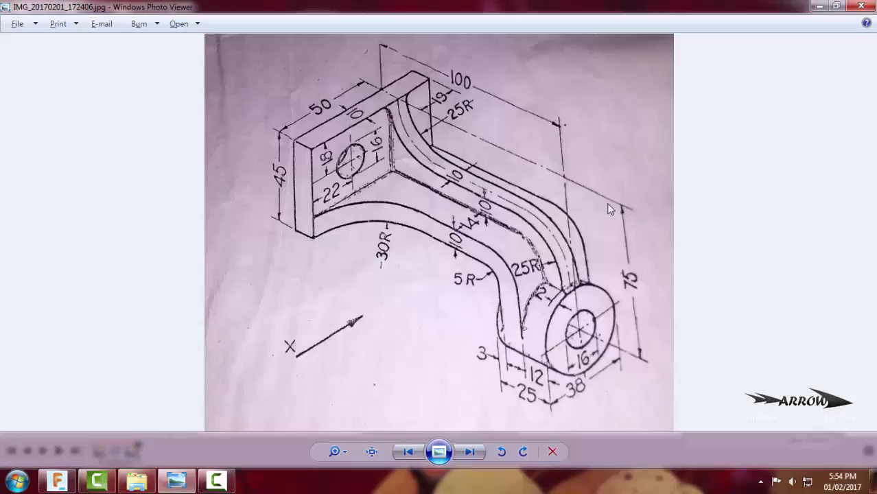
pyautogui.hotkey('alt', 'Tab')
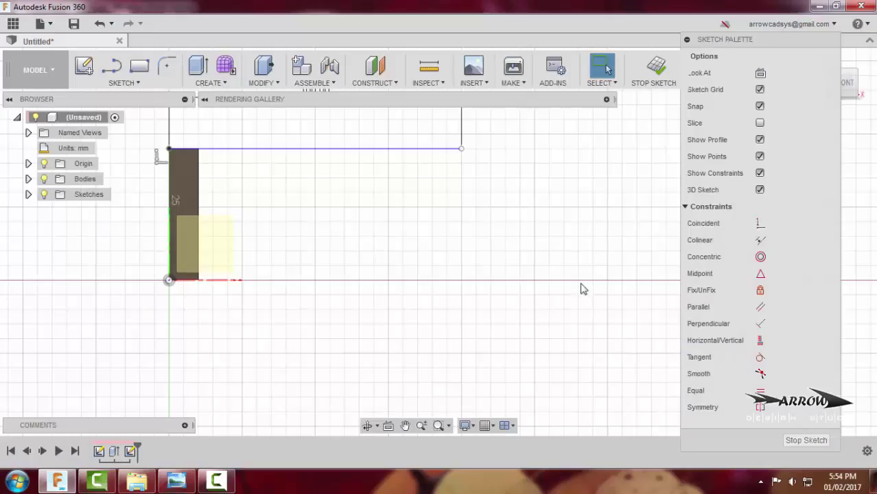
pyautogui.press('l')
pyautogui.click(461, 148)
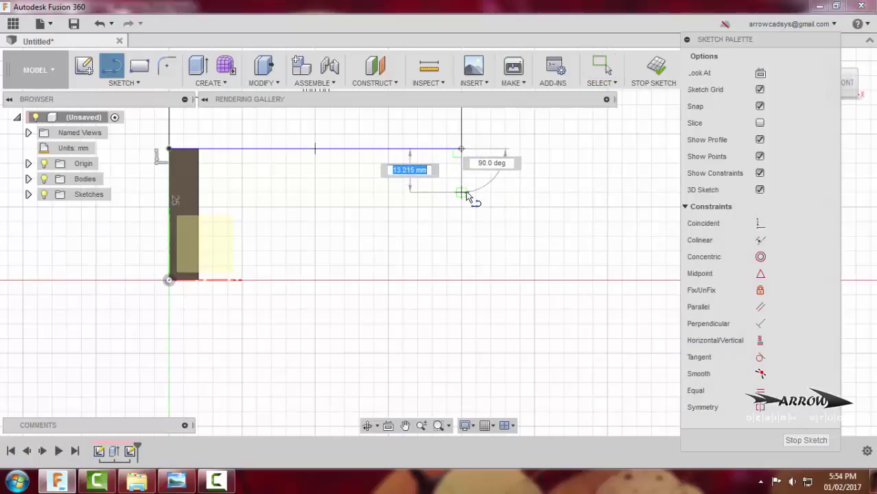
pyautogui.write('75')
pyautogui.press('Return')
pyautogui.press('Escape')
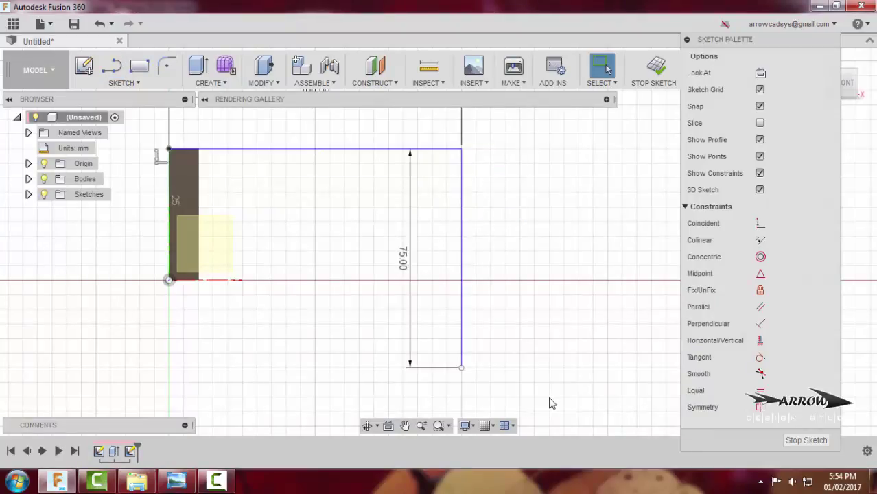
# Step: Check the arm's end width in the reference drawing and draw a 12 mm horizontal line from the vertical line's lower end toward the plate
pyautogui.hotkey('alt', 'Tab')
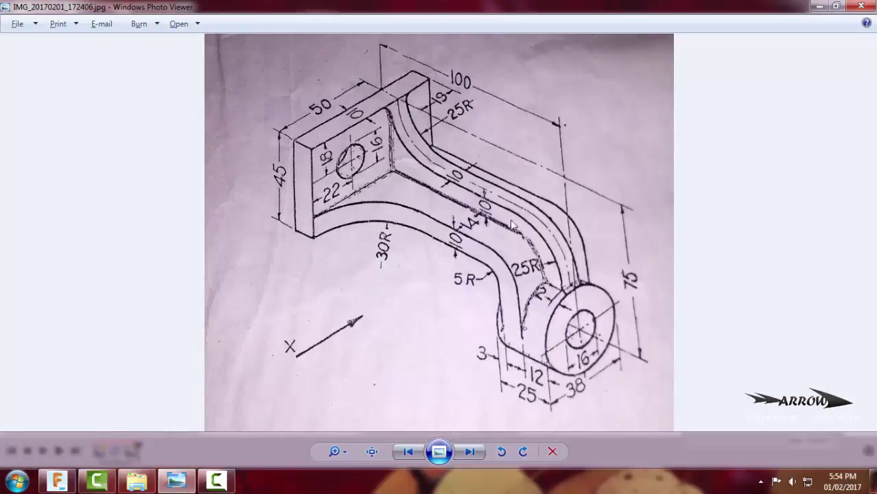
pyautogui.hotkey('alt', 'Tab')
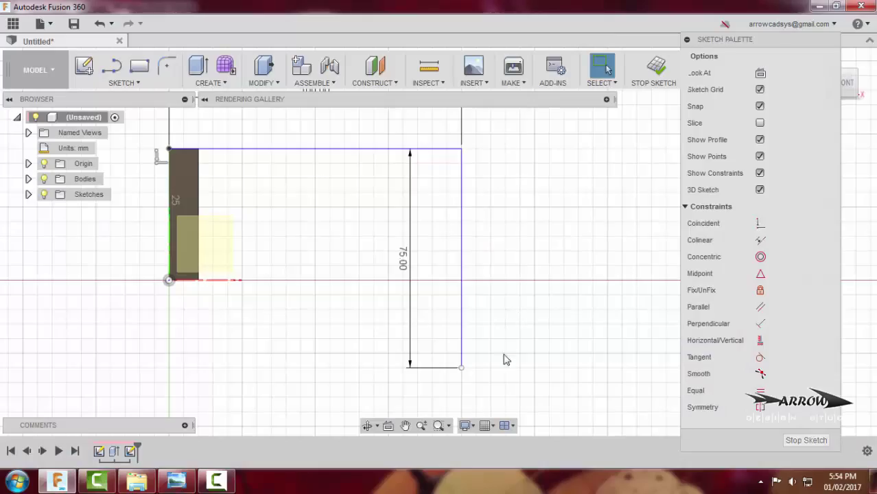
pyautogui.press('l')
pyautogui.moveTo(460, 368); pyautogui.dragTo(414, 377)
pyautogui.write('12')
pyautogui.press('Return')
pyautogui.press('Escape')
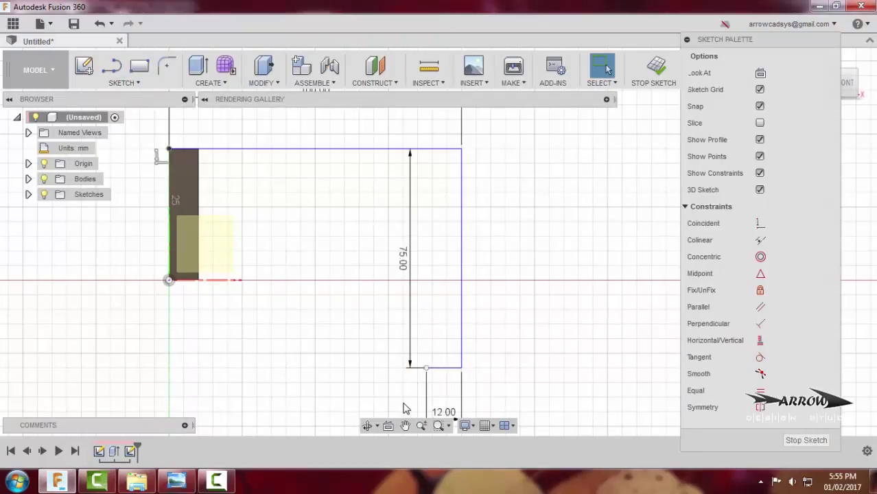
# Step: Draw a vertical line up from the 12 mm line's free end to a point above the level of the plate's lower edge
pyautogui.hotkey('alt', 'Tab')
pyautogui.hotkey('alt', 'Tab')
pyautogui.press('l')
pyautogui.click(426, 367)
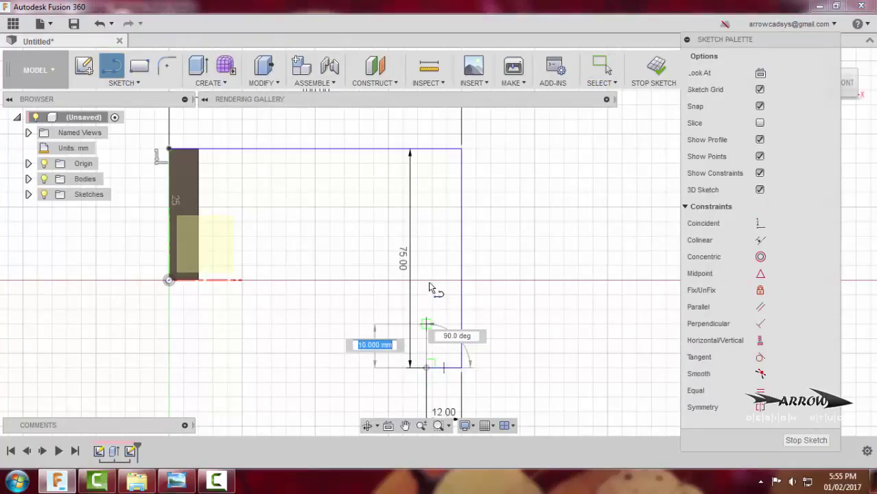
pyautogui.click(426, 207)
pyautogui.press('Escape')
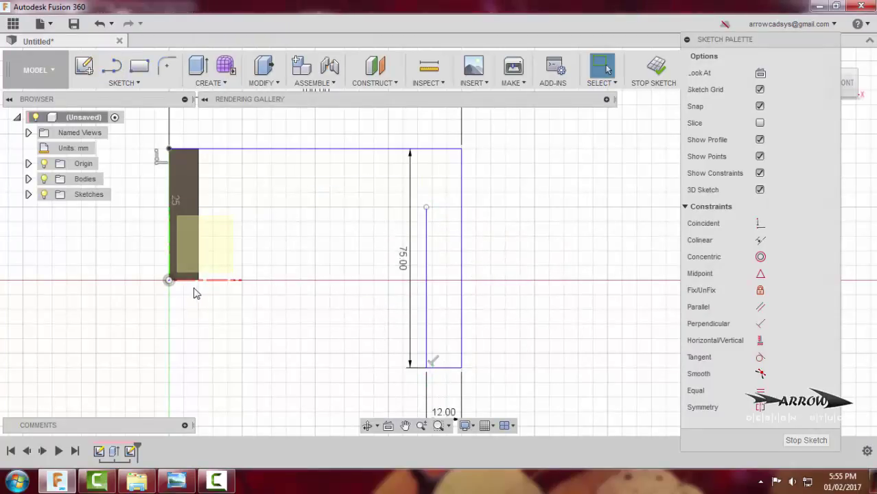
# Step: Draw a horizontal line from the plate's lower-right corner to the inner vertical line
pyautogui.press('l')
pyautogui.click(199, 280)
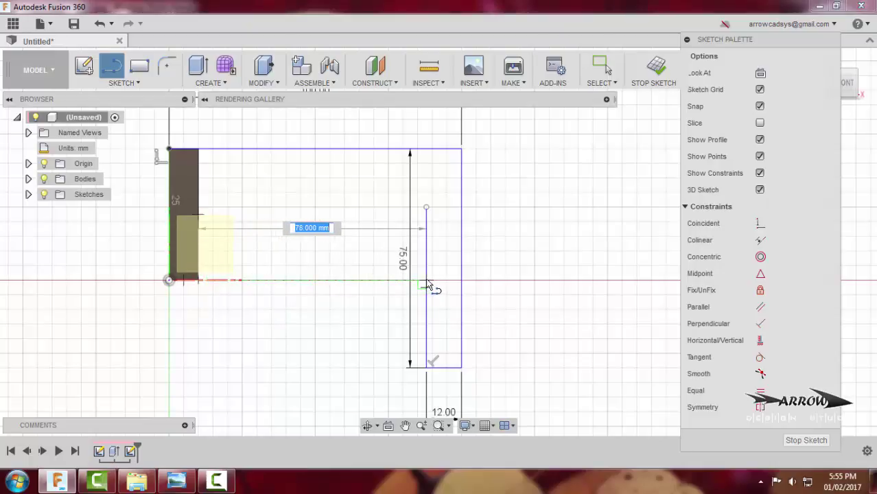
pyautogui.click(426, 280)
# Step: Check the arm thickness in the reference drawing and draw a second horizontal line just above, from the plate's face to the inner vertical line
pyautogui.hotkey('alt', 'Tab')
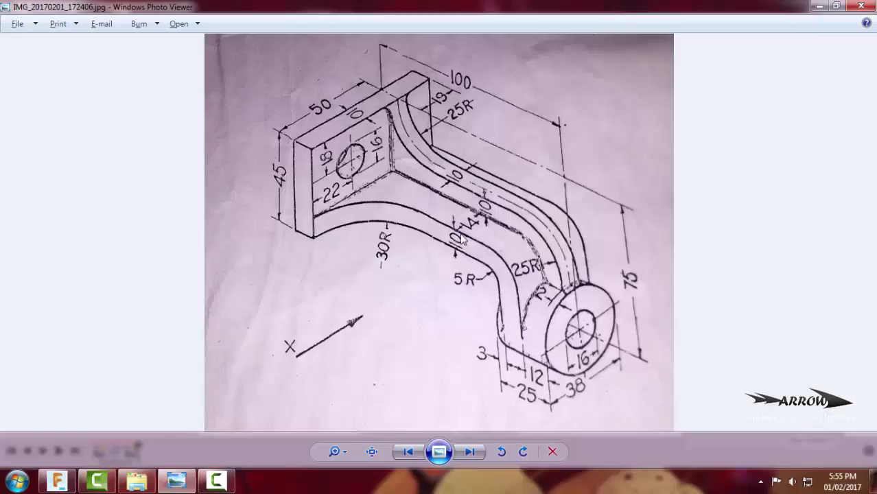
pyautogui.hotkey('alt', 'Tab')
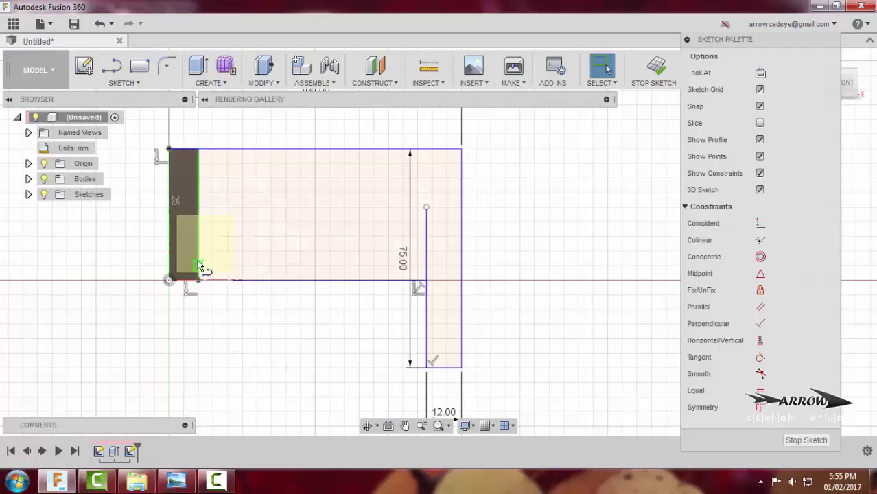
pyautogui.press('l')
pyautogui.click(199, 266)
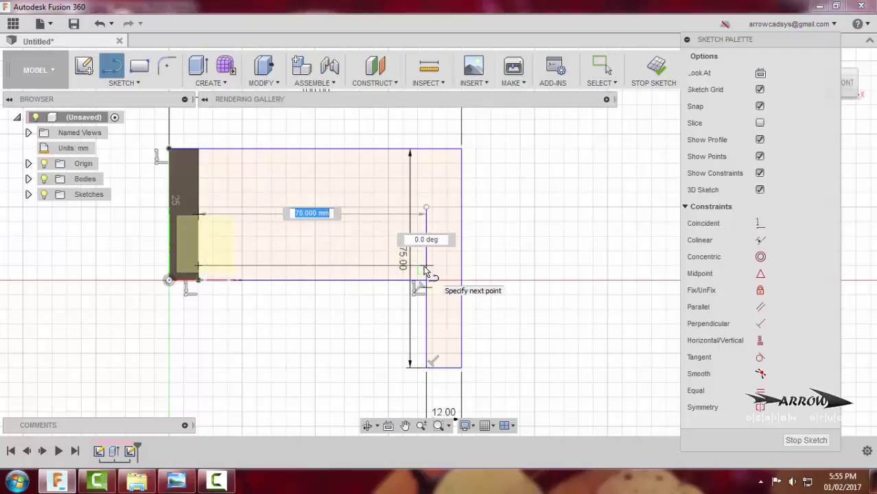
pyautogui.click(425, 267)
pyautogui.press('Escape')
# Step: Dimension the distance between the two horizontal arm lines as 10 mm
pyautogui.click(348, 268)
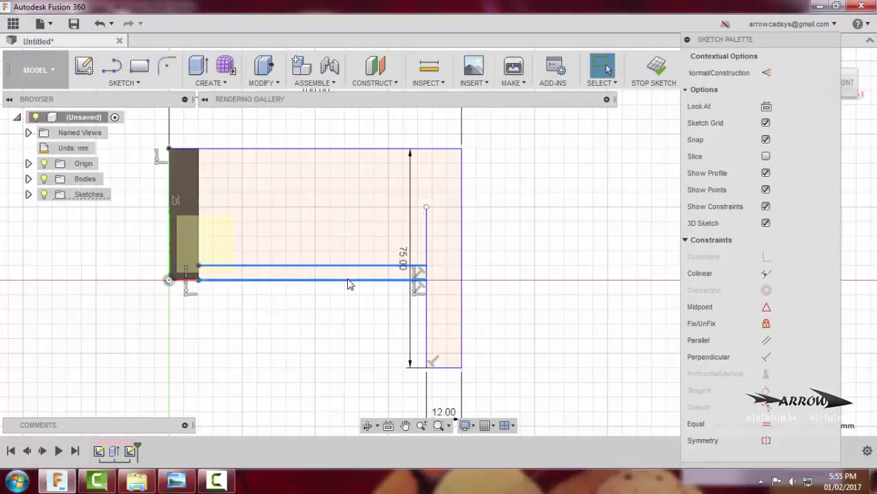
pyautogui.write('o')
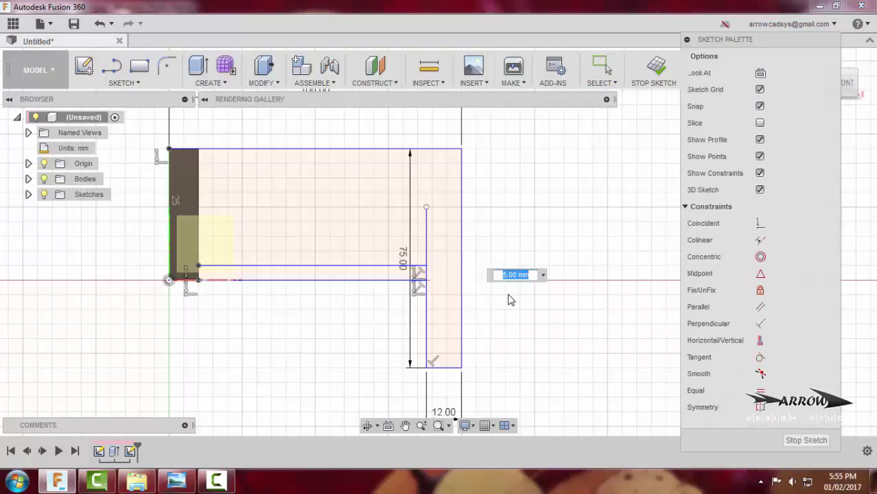
pyautogui.write('10')
pyautogui.press('Return')
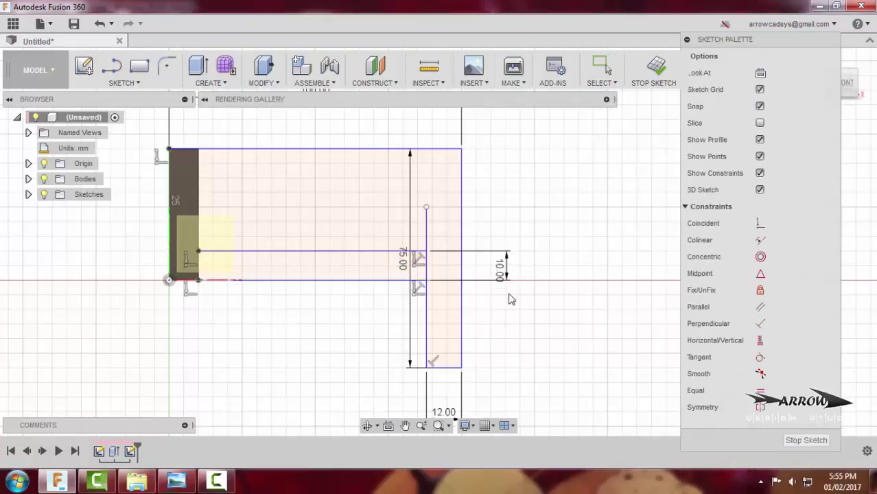
# Step: Recheck the reference drawing and trim the inner vertical line's portions above the lower horizontal arm line
pyautogui.hotkey('alt', 'Tab')
pyautogui.hotkey('alt', 'Tab')
pyautogui.scroll(1, 472, 287)
pyautogui.press('r')
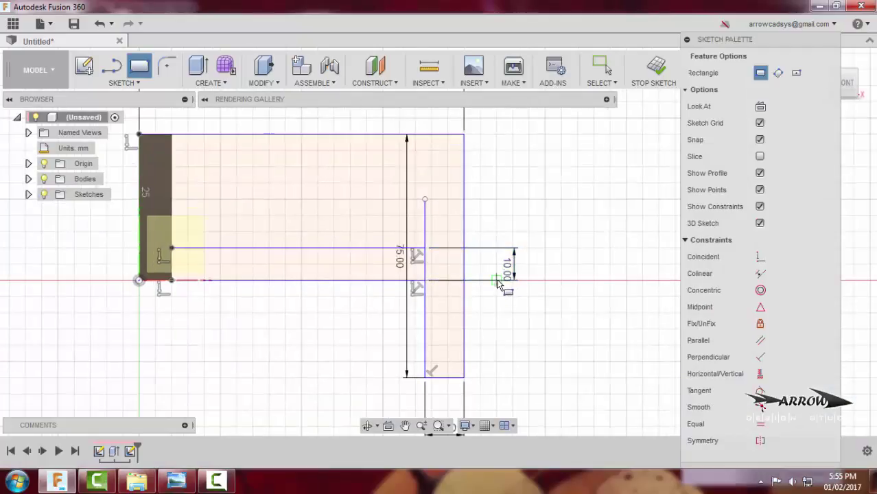
pyautogui.press('Escape')
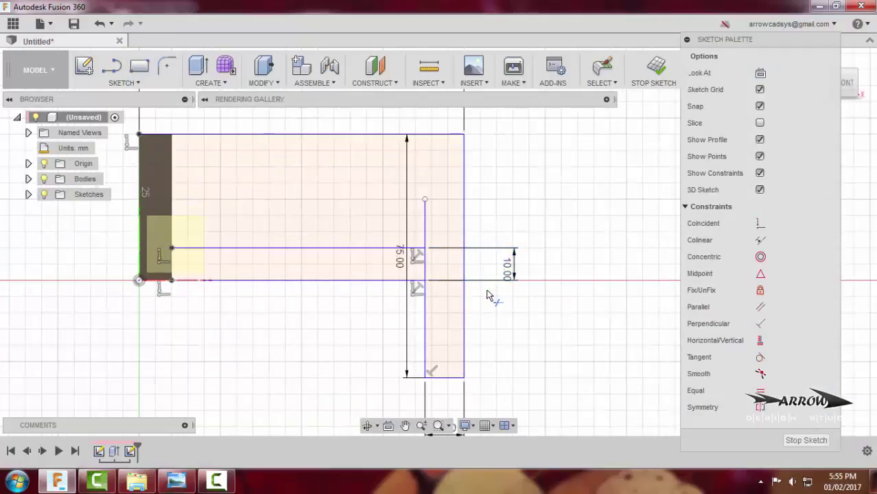
pyautogui.click(427, 267)
pyautogui.press('Escape')
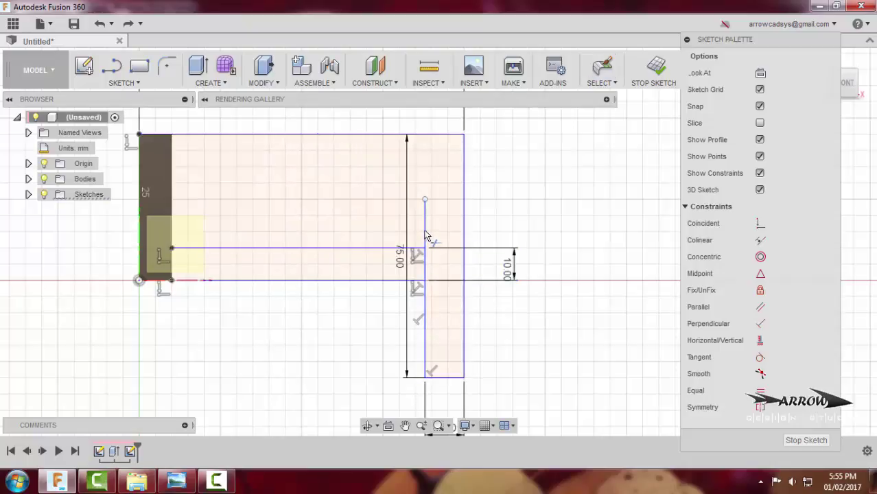
pyautogui.click(426, 226)
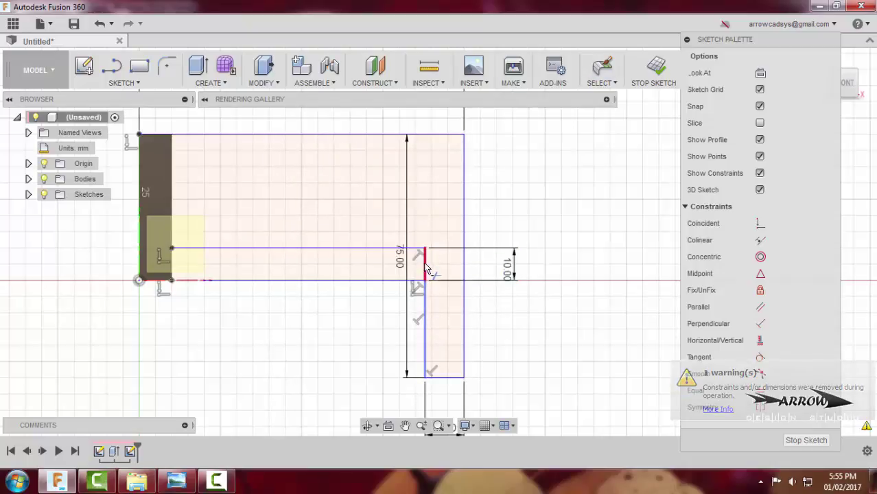
pyautogui.click(426, 261)
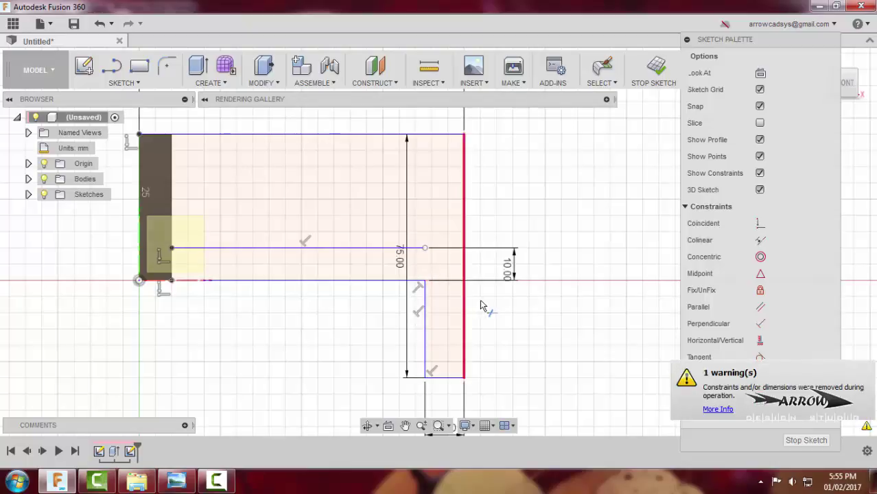
# Step: Extend the upper horizontal arm line to the outer vertical line
pyautogui.click(135, 83)
pyautogui.click(122, 308)
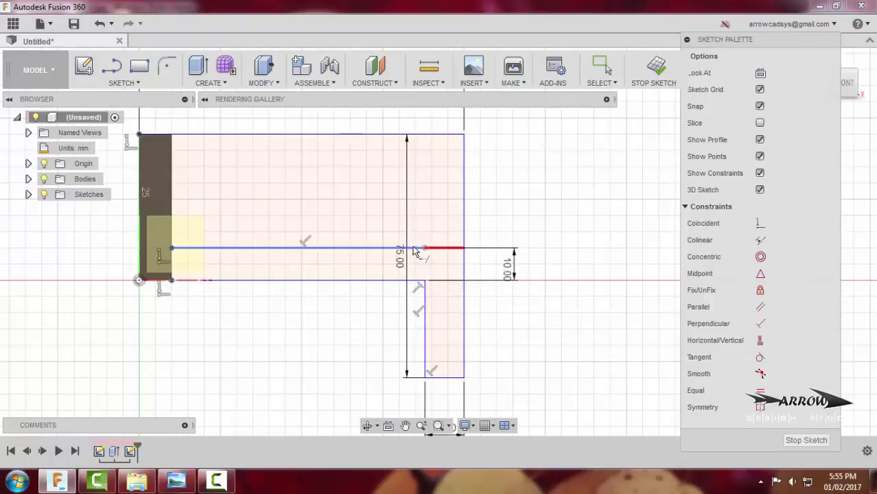
pyautogui.click(419, 248)
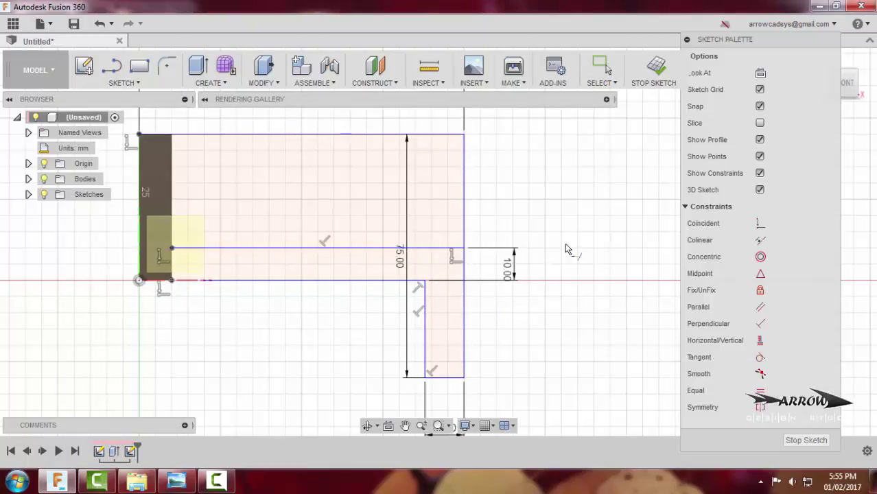
# Step: Trim the outer vertical line above the arm and the top construction outline between it and the plate
pyautogui.click(465, 218)
pyautogui.click(445, 136)
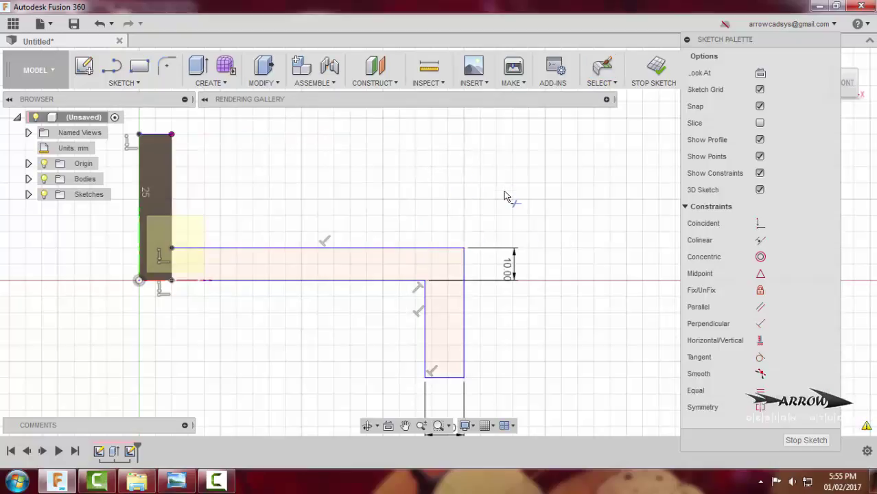
pyautogui.press('Escape')
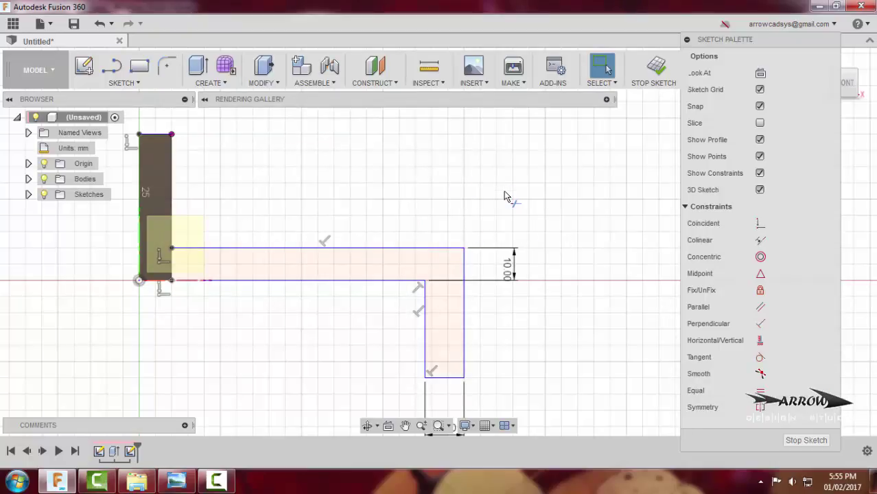
# Step: Close the arm profile with a short line along the plate's face and finish the sketch
pyautogui.press('l')
pyautogui.click(173, 287)
pyautogui.press('Escape')
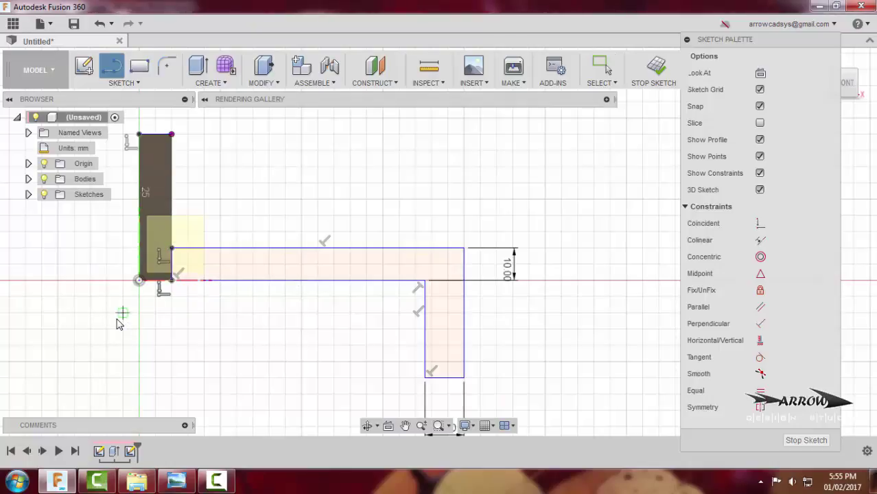
pyautogui.press('Escape')
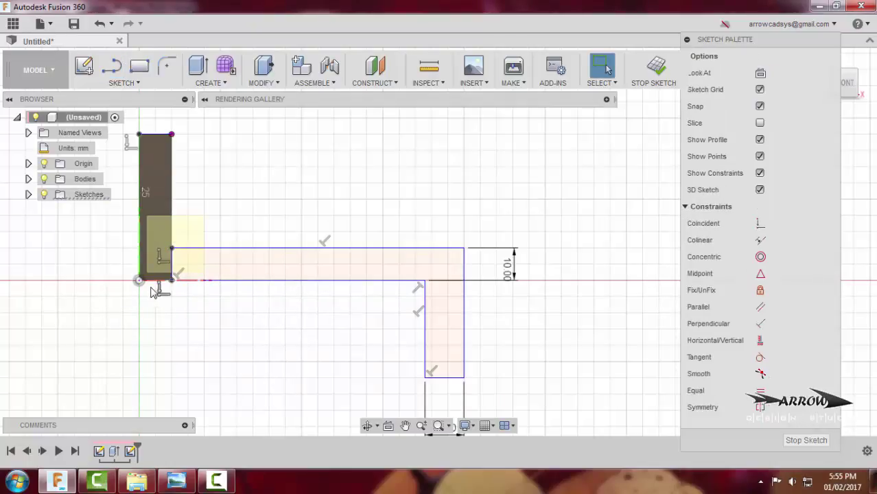
pyautogui.moveTo(388, 264)
pyautogui.keyDown('shift'); pyautogui.mouseDown(button='middle')
pyautogui.moveTo(327, 288)
pyautogui.moveTo(497, 329)
pyautogui.moveTo(480, 325)
pyautogui.mouseUp(button='middle'); pyautogui.keyUp('shift')
pyautogui.click(655, 67)
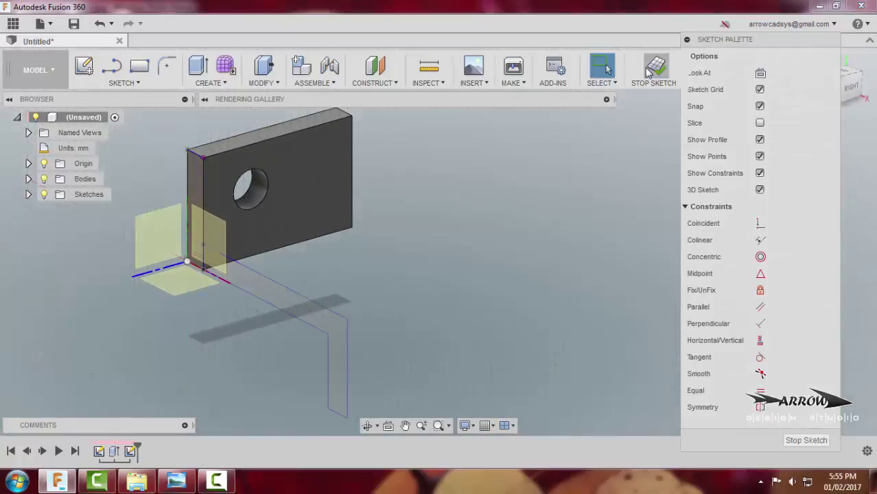
# Step: Extrude the L-shaped arm profile on one side up to the plate's far bottom corner, joining it to the plate
pyautogui.click(299, 314)
pyautogui.press('e')
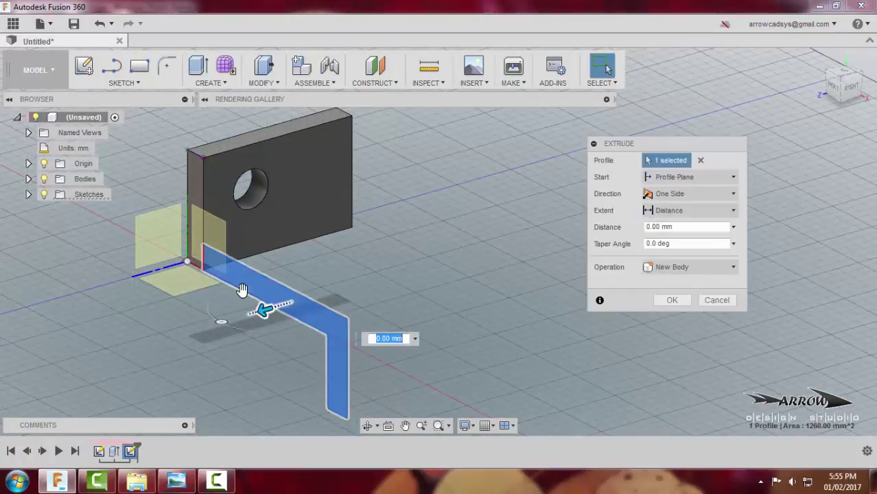
pyautogui.click(680, 195)
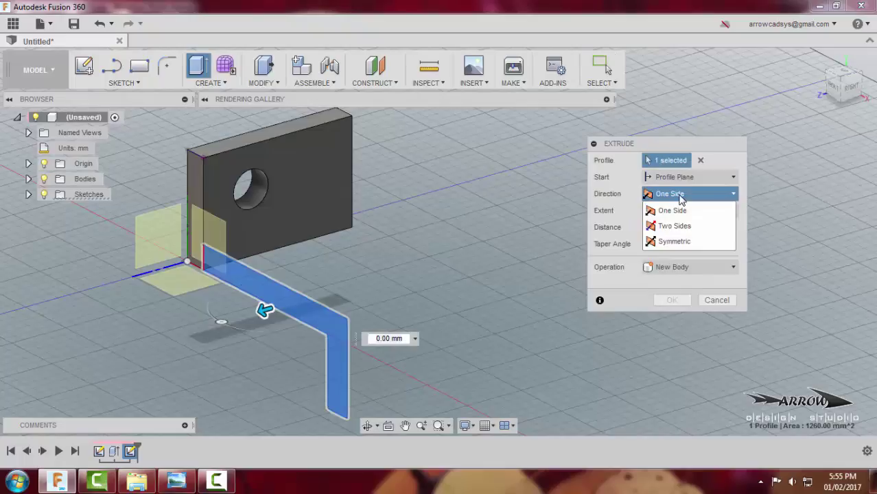
pyautogui.click(681, 193)
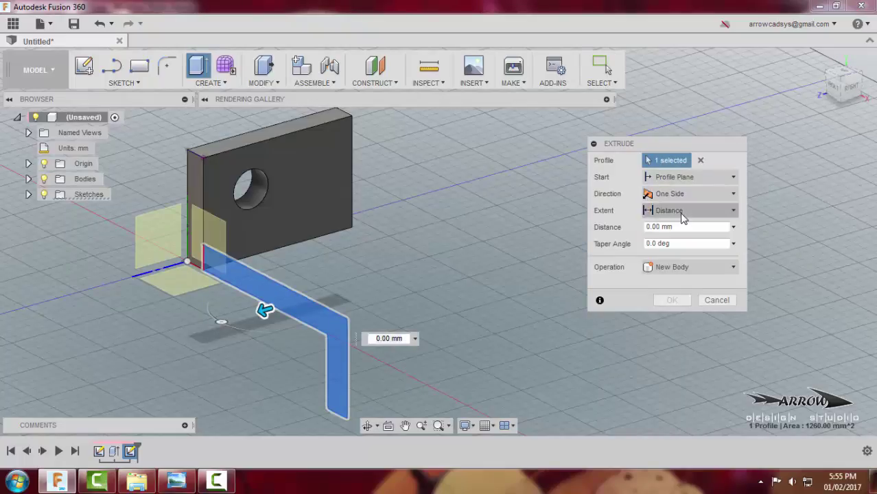
pyautogui.click(682, 214)
pyautogui.click(679, 247)
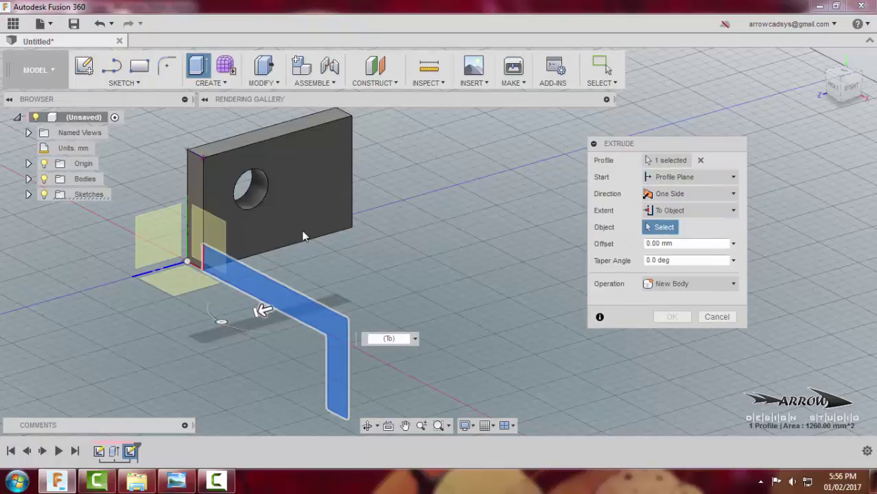
pyautogui.click(351, 226)
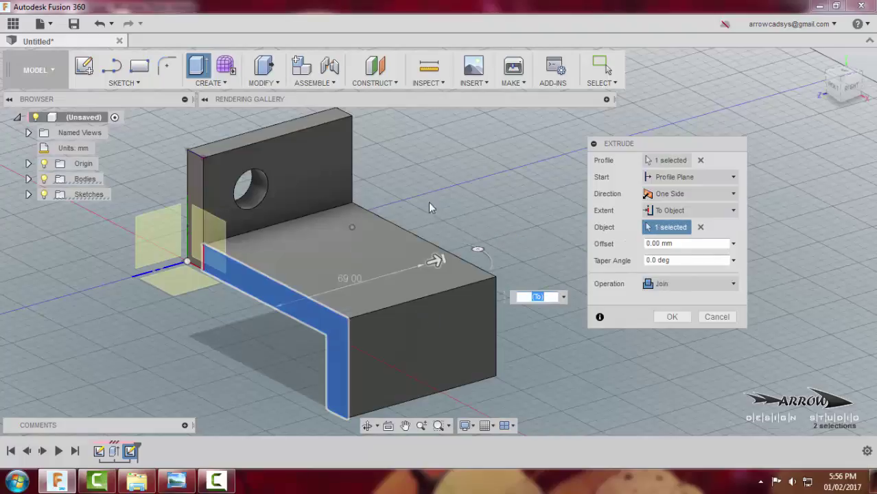
pyautogui.click(671, 318)
# Step: Sketch a 30 mm line on the arm's top face, running along the plate's face from the arm's front edge
pyautogui.moveTo(631, 313); pyautogui.dragTo(679, 272, button='middle')
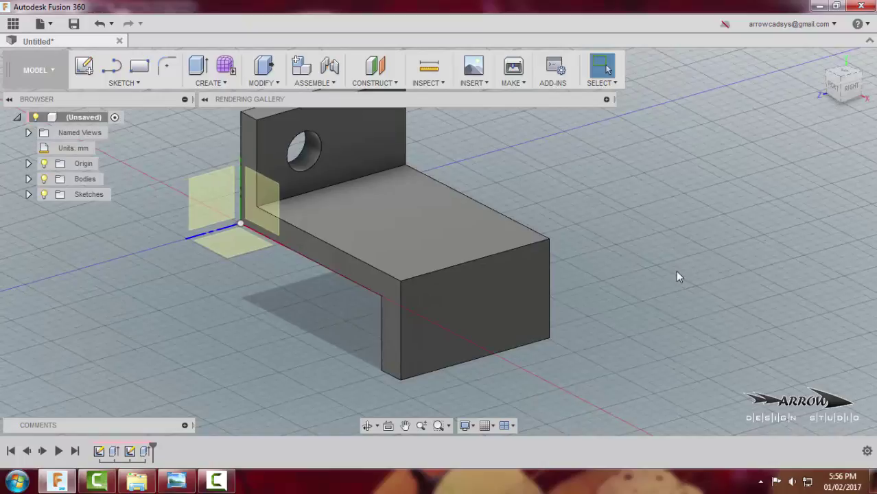
pyautogui.click(351, 210)
pyautogui.click(112, 66)
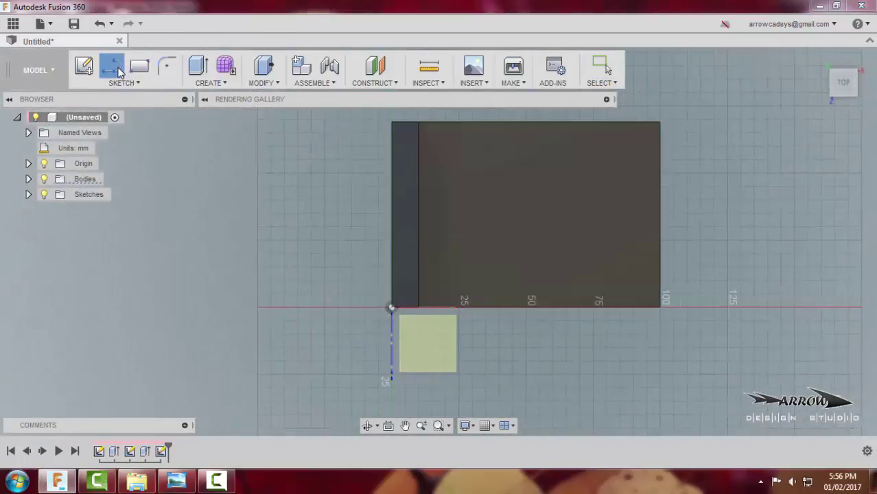
pyautogui.click(420, 307)
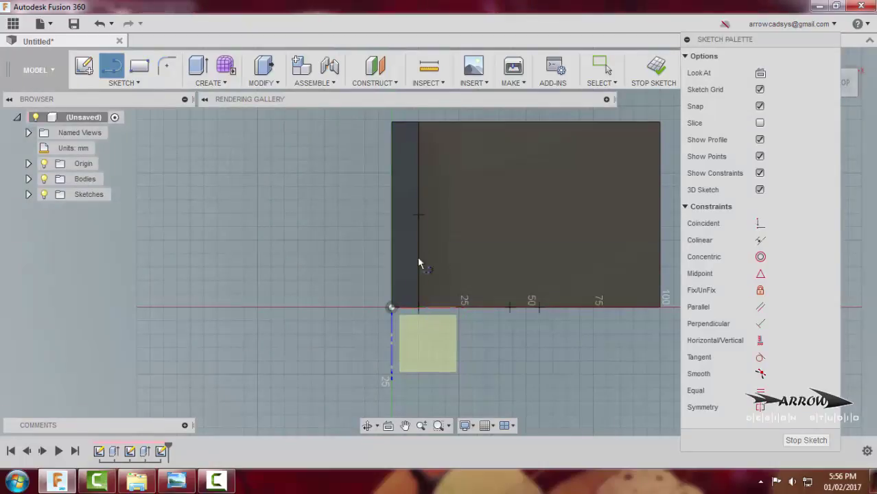
pyautogui.write('30')
pyautogui.press('Return')
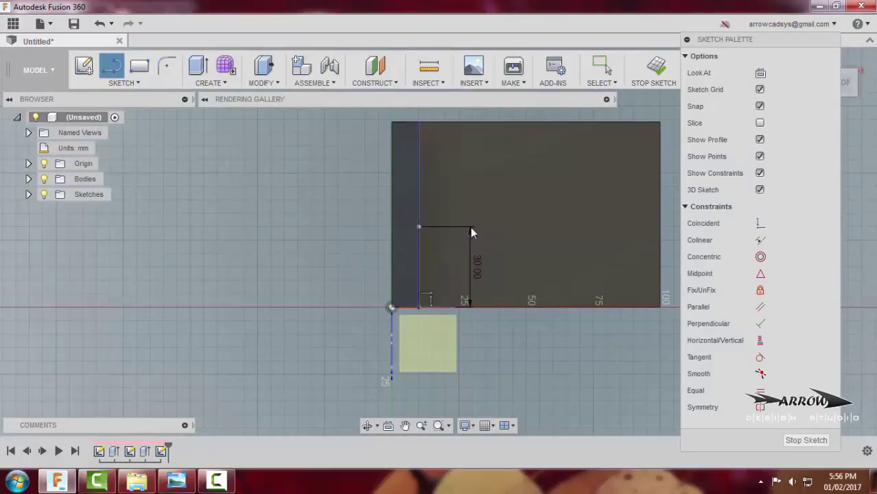
pyautogui.press('Escape')
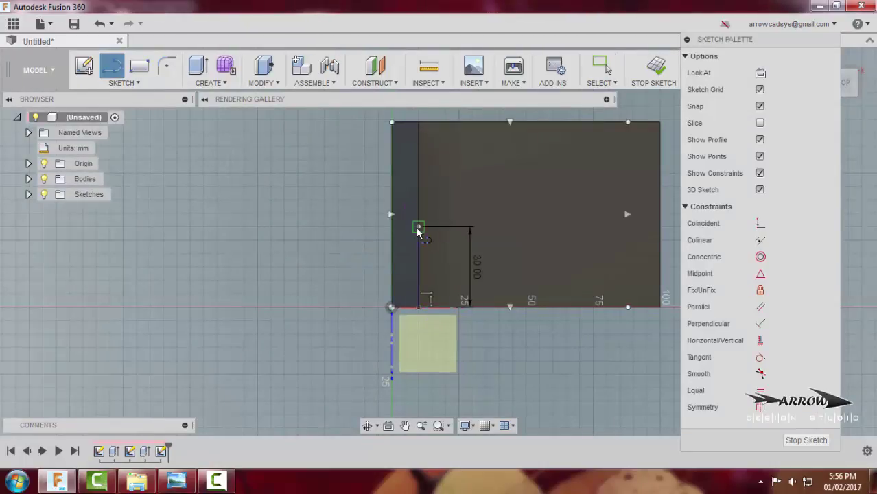
# Step: Draw a rectangular outline about 105 mm long from the 30 mm line's end, extending past the arm's end and front side
pyautogui.press('l')
pyautogui.click(418, 227)
pyautogui.scroll(-1, 445, 229)
pyautogui.click(640, 228)
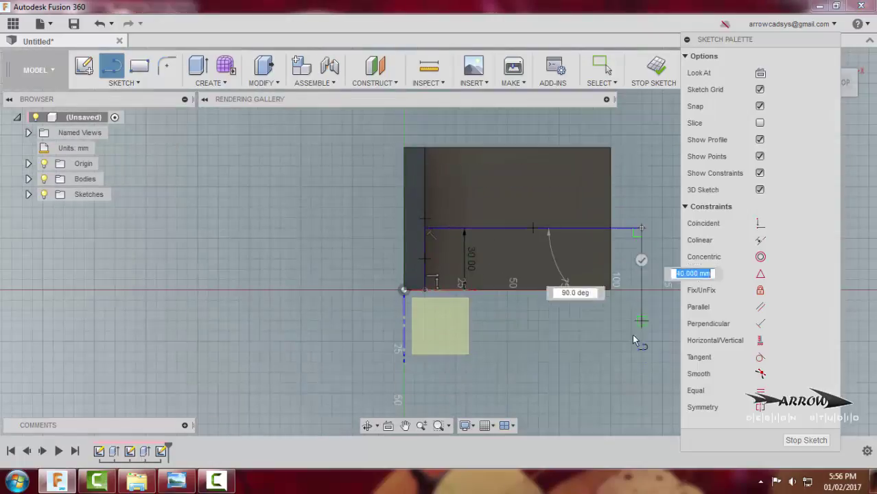
pyautogui.click(640, 341)
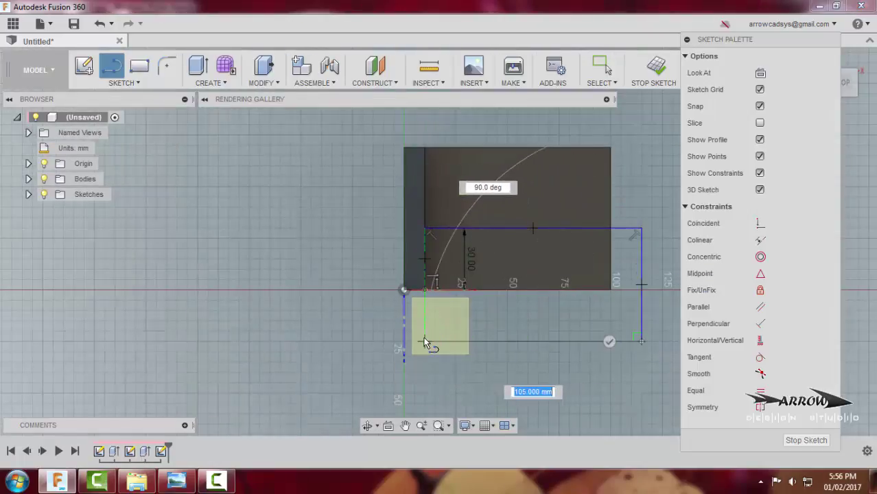
pyautogui.click(424, 341)
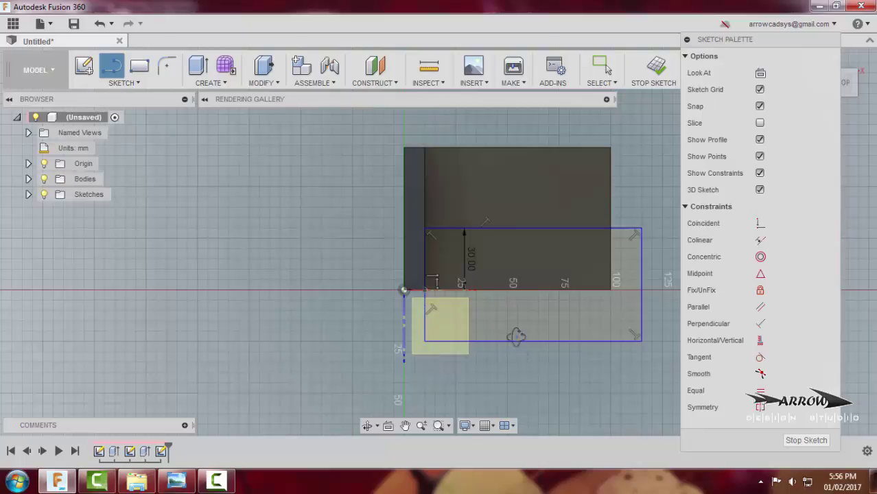
pyautogui.press('Escape')
# Step: Check the reference drawing and extrude both rectangle profiles downward through the arm to cut away its front strip
pyautogui.keyDown('shift'); pyautogui.moveTo(515, 334); pyautogui.dragTo(468, 283, button='middle'); pyautogui.keyUp('shift')
pyautogui.click(486, 245)
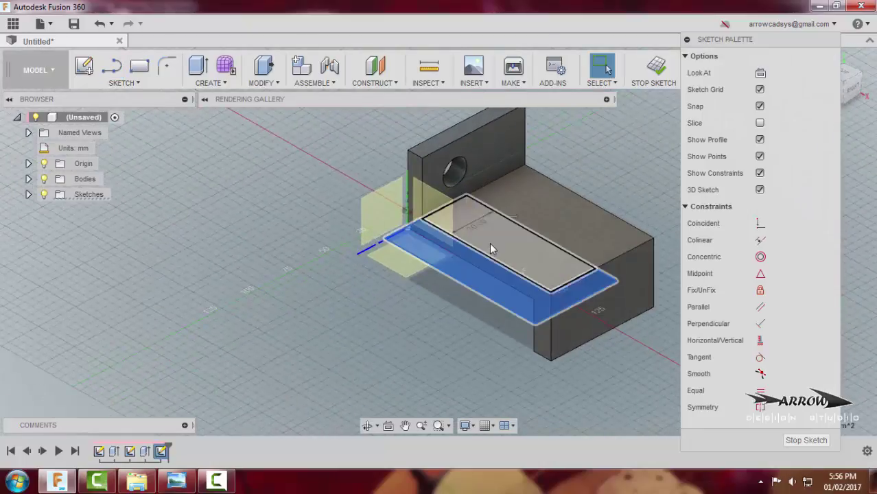
pyautogui.click(489, 243)
pyautogui.press('e')
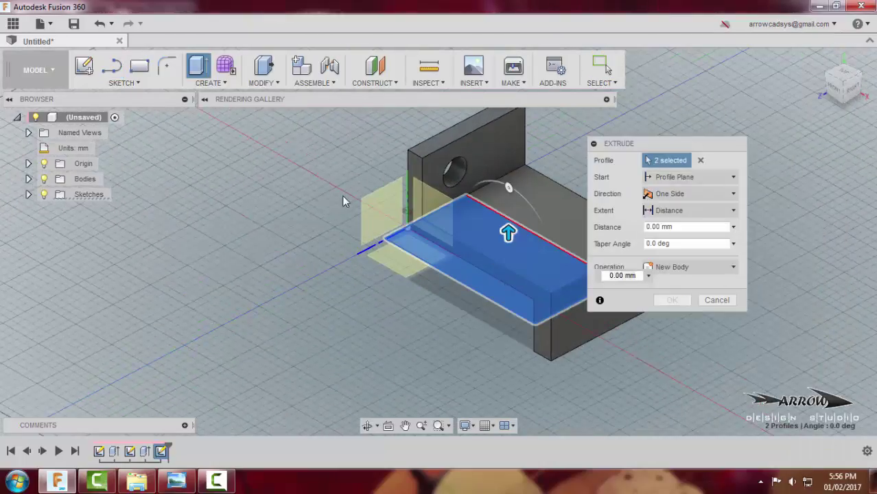
pyautogui.hotkey('alt', 'Tab')
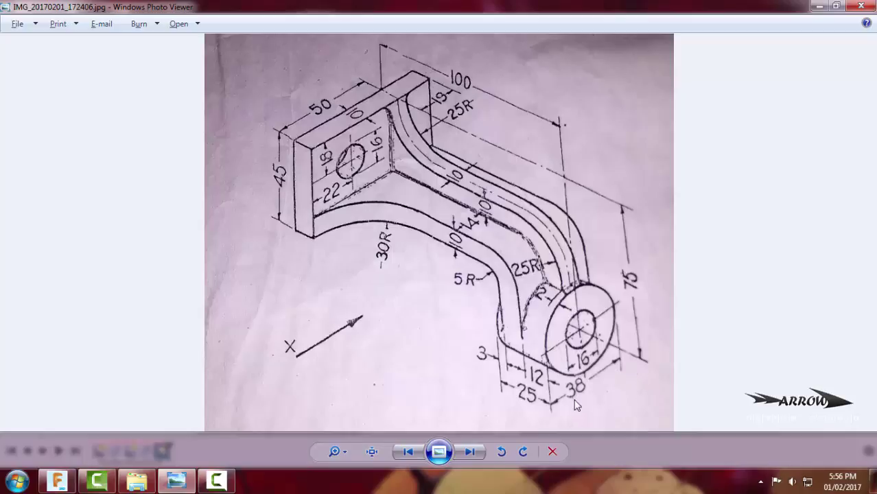
pyautogui.hotkey('alt', 'Tab')
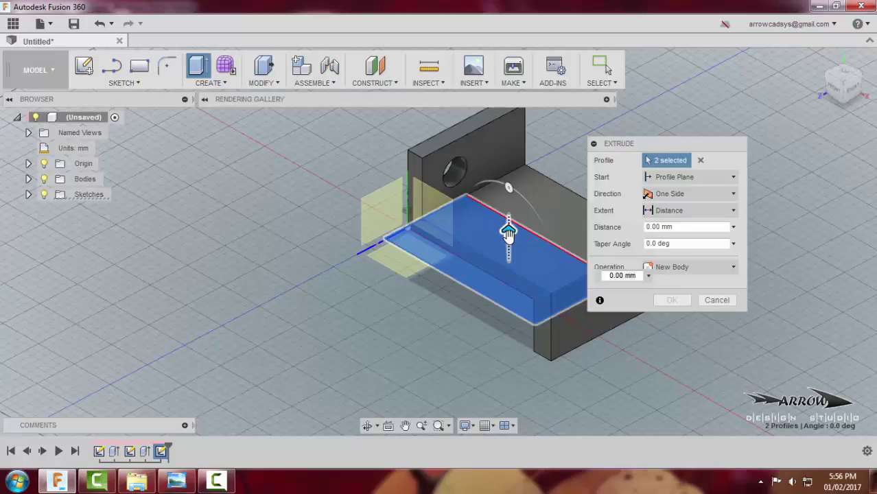
pyautogui.moveTo(508, 232); pyautogui.dragTo(505, 350)
pyautogui.click(671, 315)
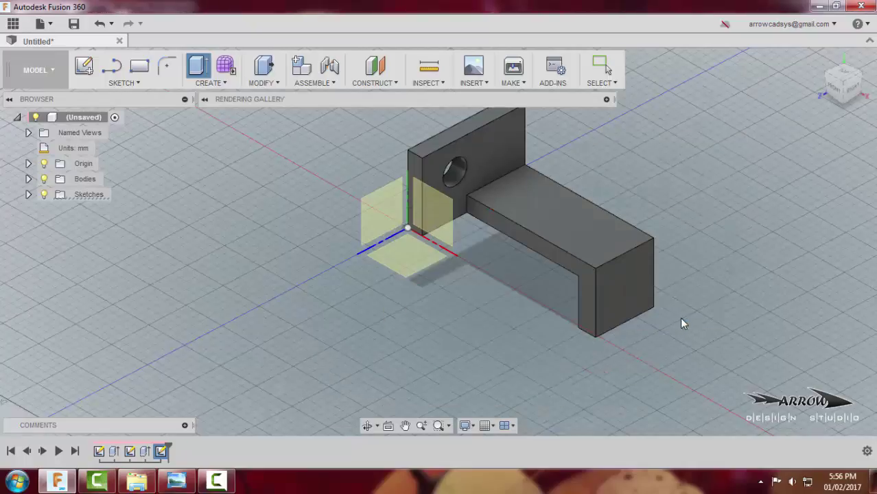
# Step: Fillet the vertical inner corner between the plate and the arm's front side with a 30 mm radius
pyautogui.scroll(3, 739, 321)
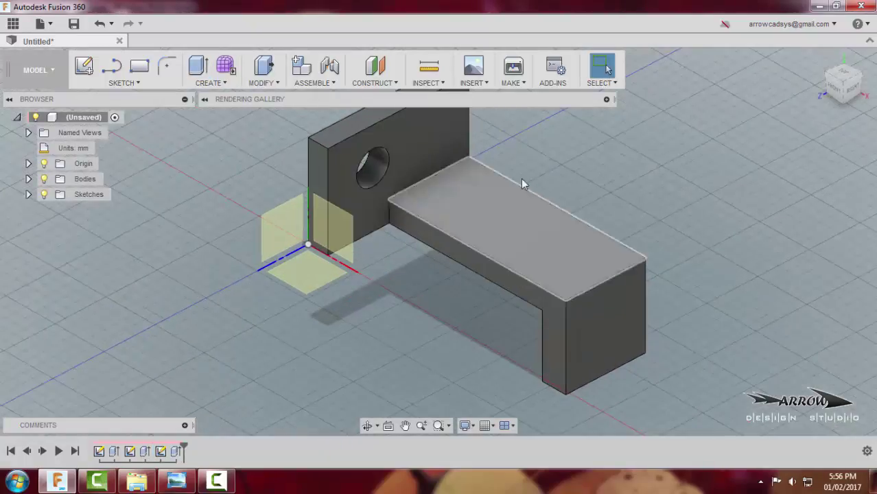
pyautogui.click(261, 82)
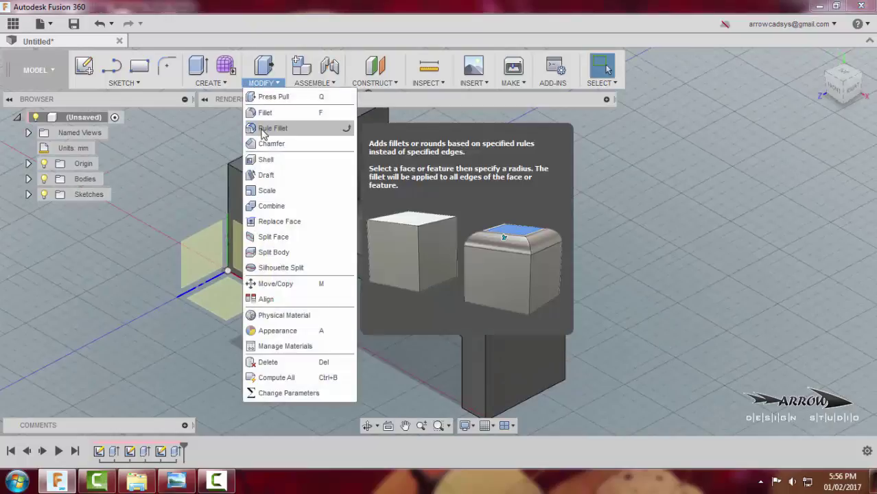
pyautogui.click(265, 113)
pyautogui.click(307, 233)
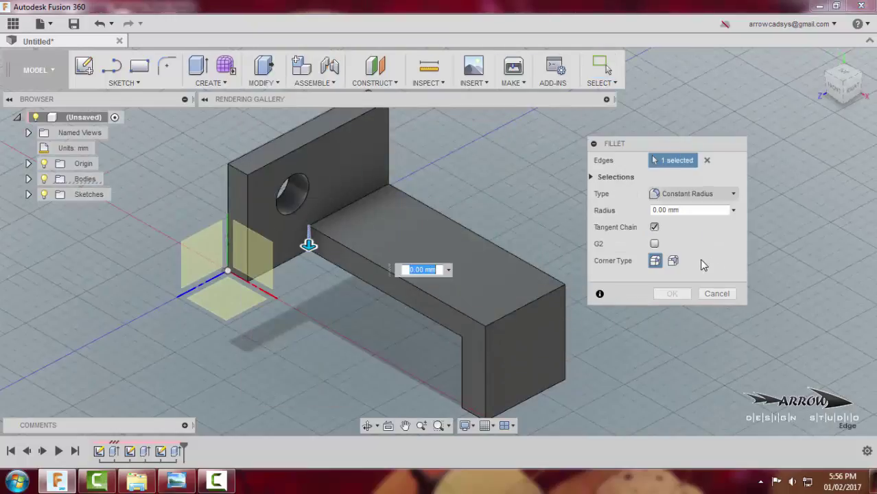
pyautogui.write('50')
pyautogui.press('Return')
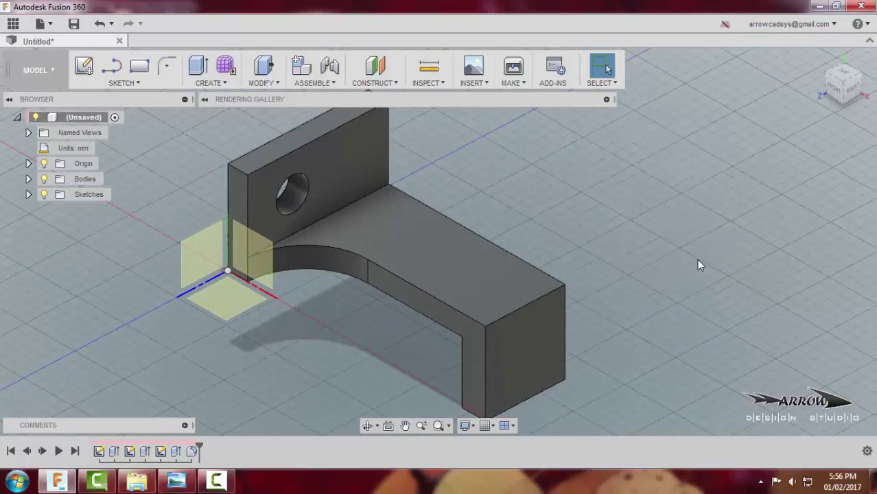
# Step: Glance at the reference drawing and hide the origin planes and axes
pyautogui.moveTo(696, 259); pyautogui.dragTo(712, 258, button='middle')
pyautogui.hotkey('alt', 'Tab')
pyautogui.hotkey('alt', 'Tab')
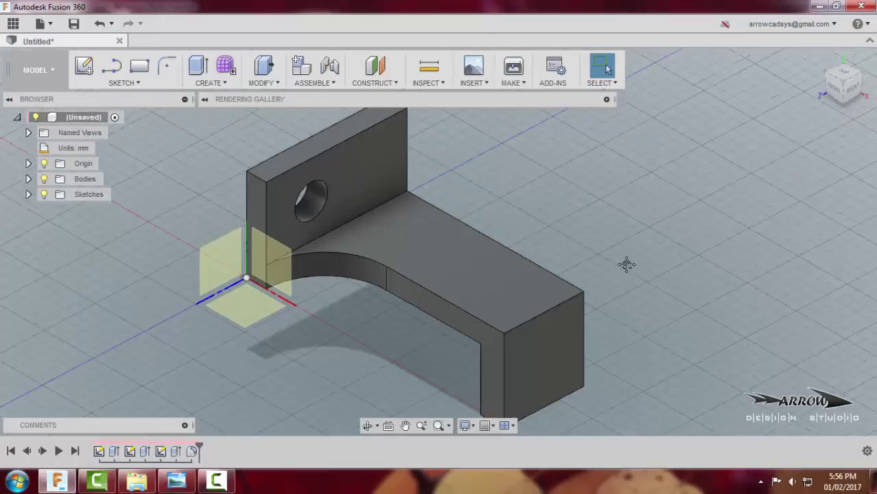
pyautogui.scroll(-2, 631, 275)
pyautogui.moveTo(633, 277); pyautogui.dragTo(623, 251, button='middle')
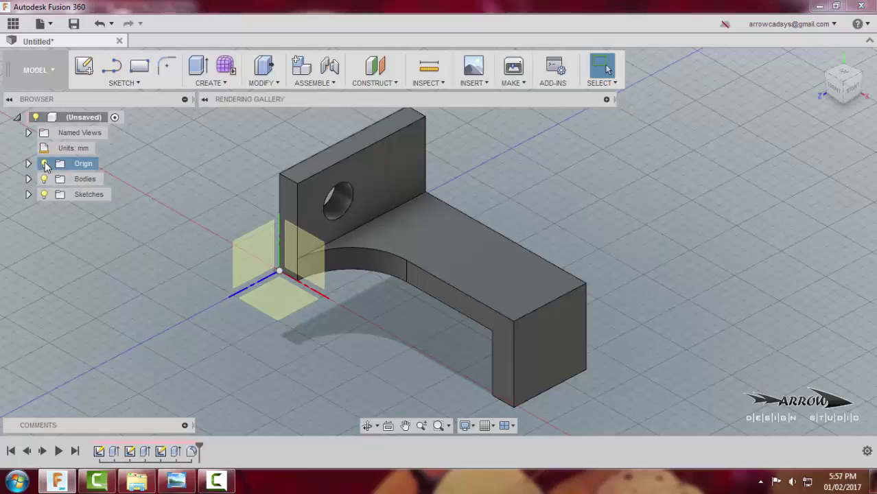
pyautogui.click(44, 163)
pyautogui.keyDown('shift'); pyautogui.moveTo(281, 251); pyautogui.dragTo(215, 245, button='middle'); pyautogui.keyUp('shift')
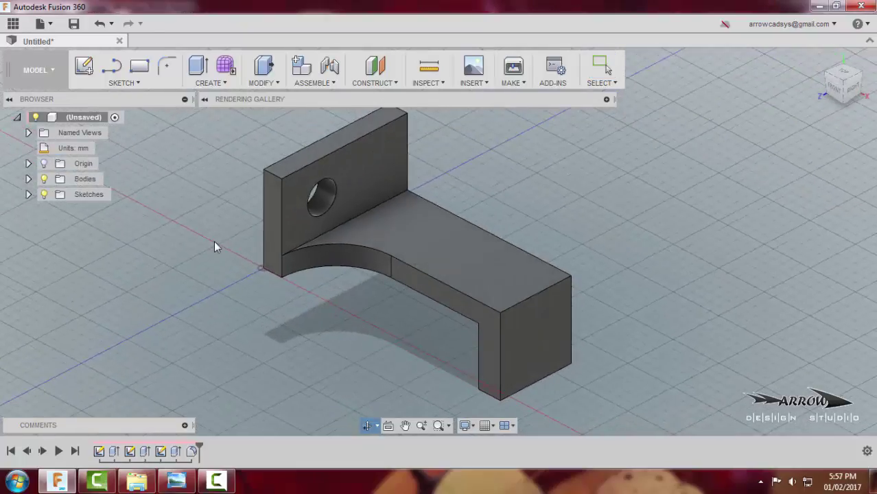
# Step: Check the reference drawing and fillet the inner edge of the arm's downward bend with a 5 mm radius
pyautogui.hotkey('alt', 'Tab')
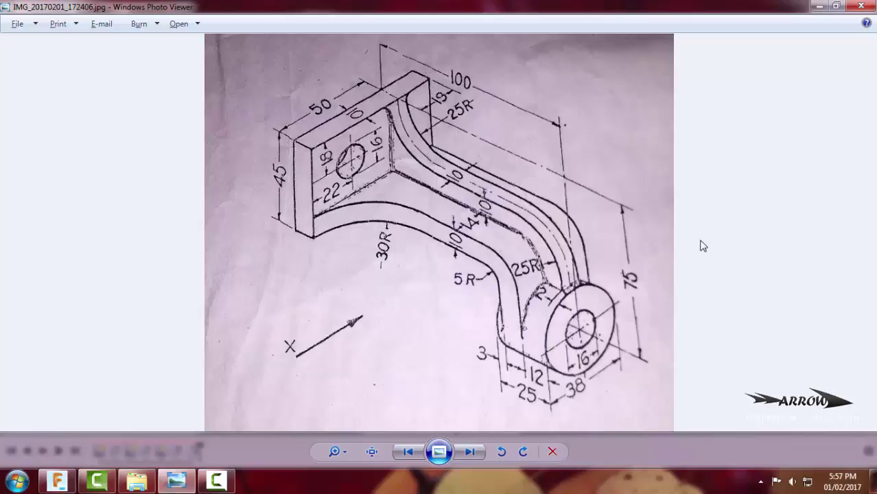
pyautogui.hotkey('alt', 'Tab')
pyautogui.keyDown('shift'); pyautogui.moveTo(688, 235); pyautogui.dragTo(538, 267, button='middle'); pyautogui.keyUp('shift')
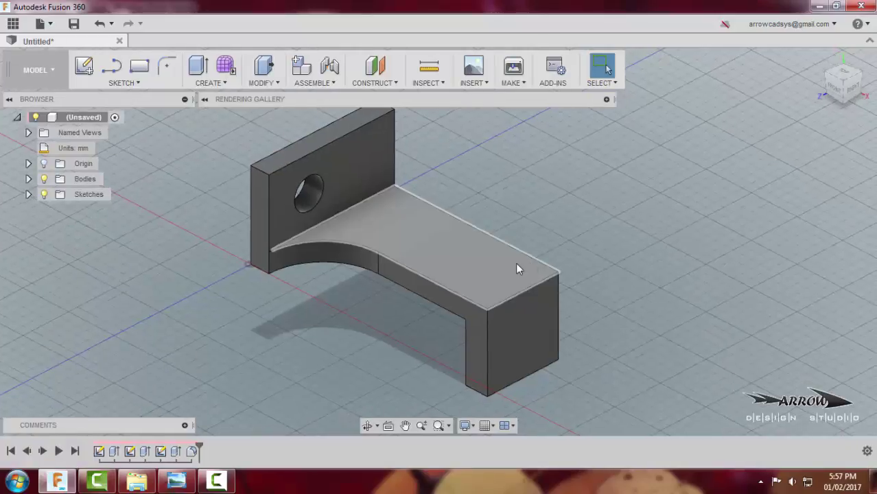
pyautogui.hotkey('alt', 'Tab')
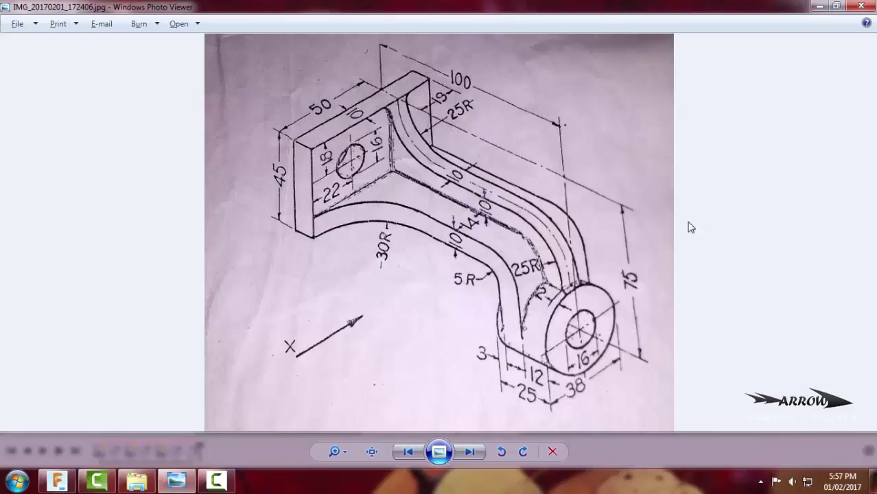
pyautogui.hotkey('alt', 'Tab')
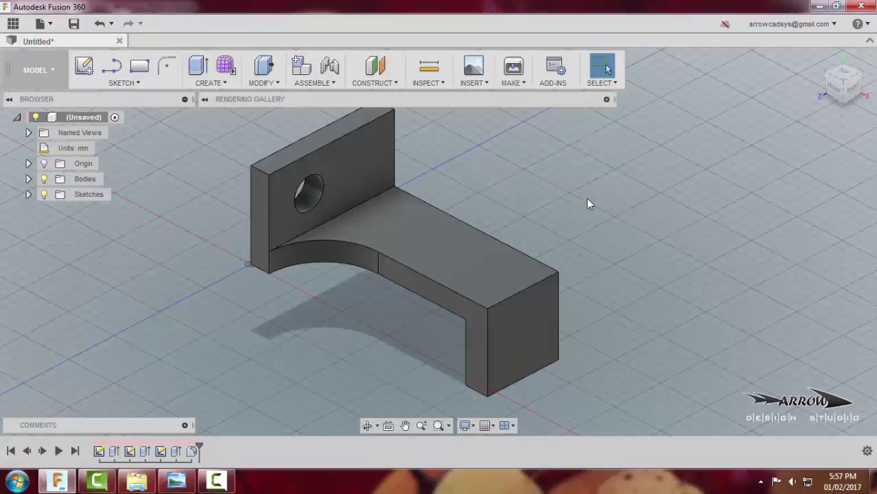
pyautogui.press('e')
pyautogui.press('Escape')
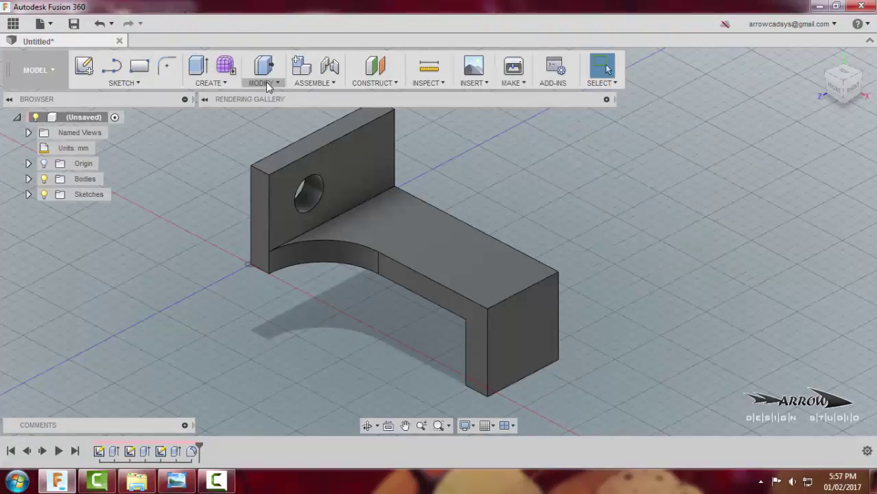
pyautogui.click(262, 82)
pyautogui.click(264, 112)
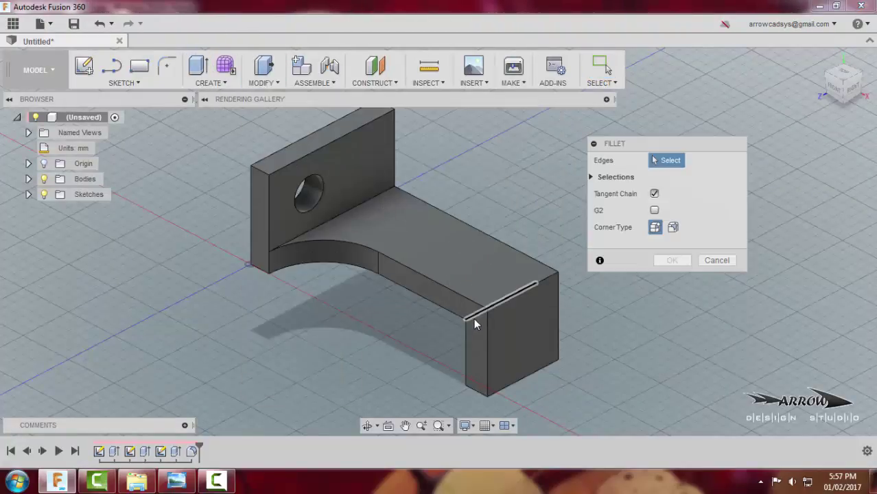
pyautogui.click(474, 322)
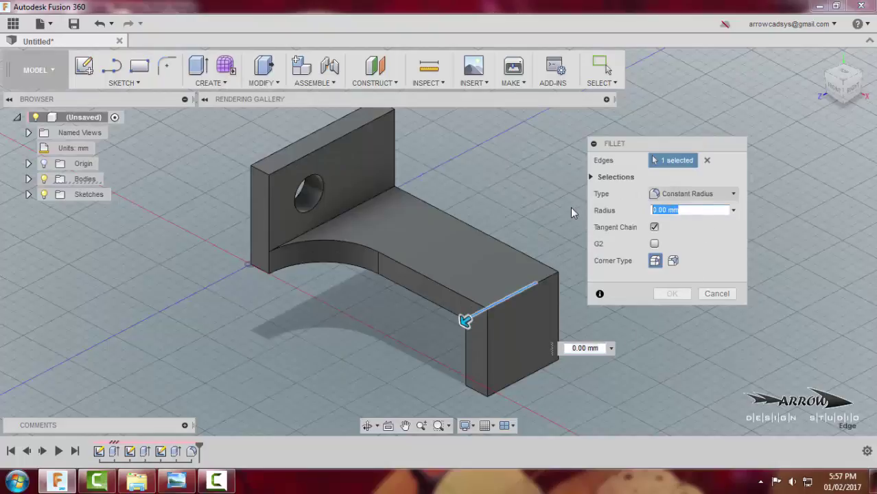
pyautogui.write('5')
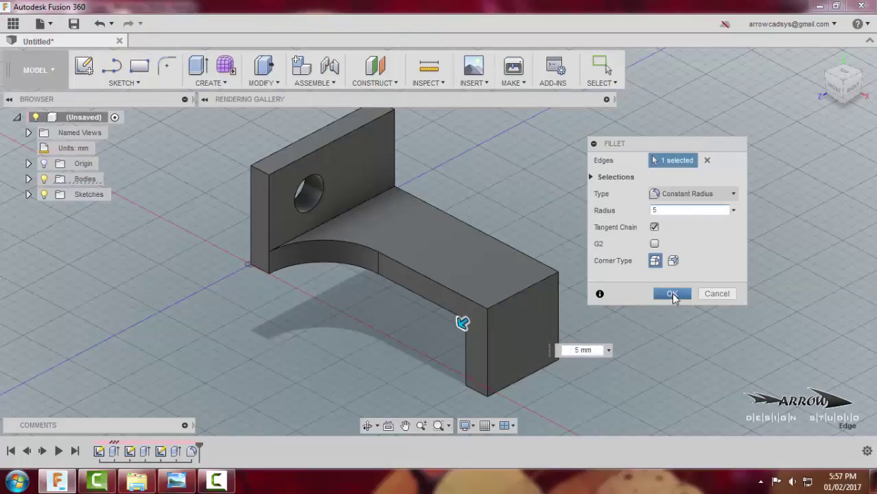
pyautogui.click(672, 294)
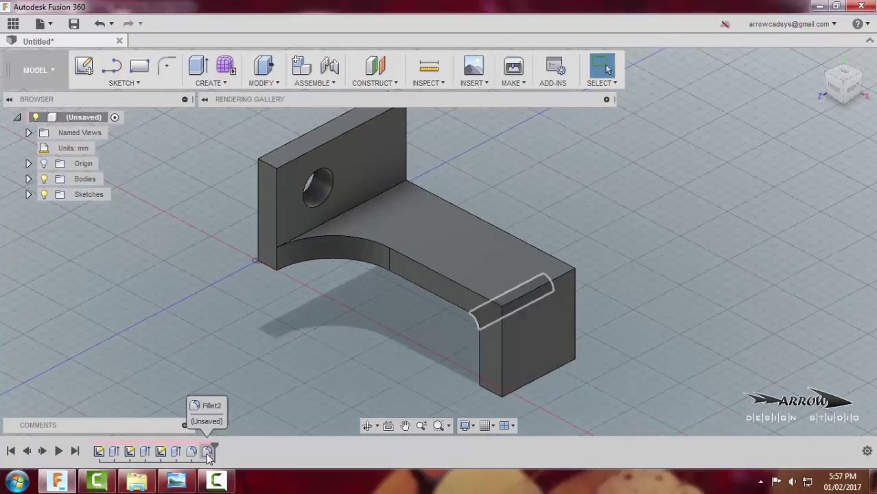
# Step: Edit the bend's fillet feature to add a second edge set on the bend's outer edge with a 15 mm radius
pyautogui.rightClick(208, 457)
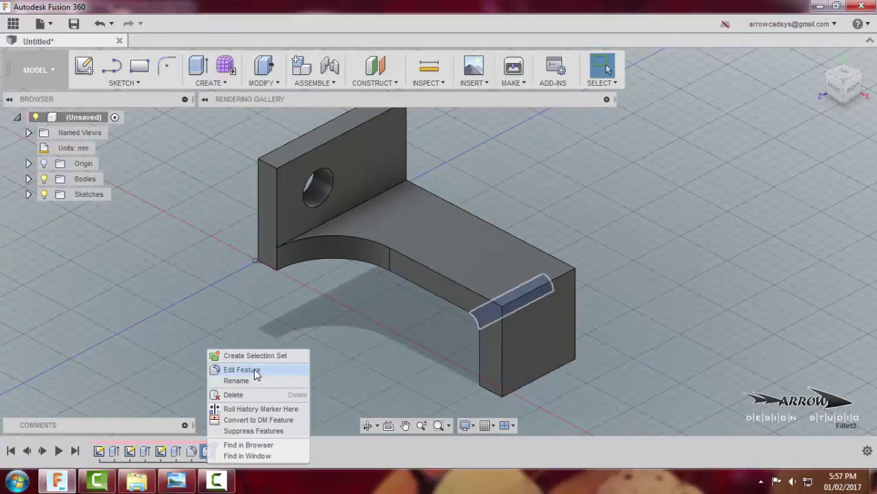
pyautogui.click(231, 368)
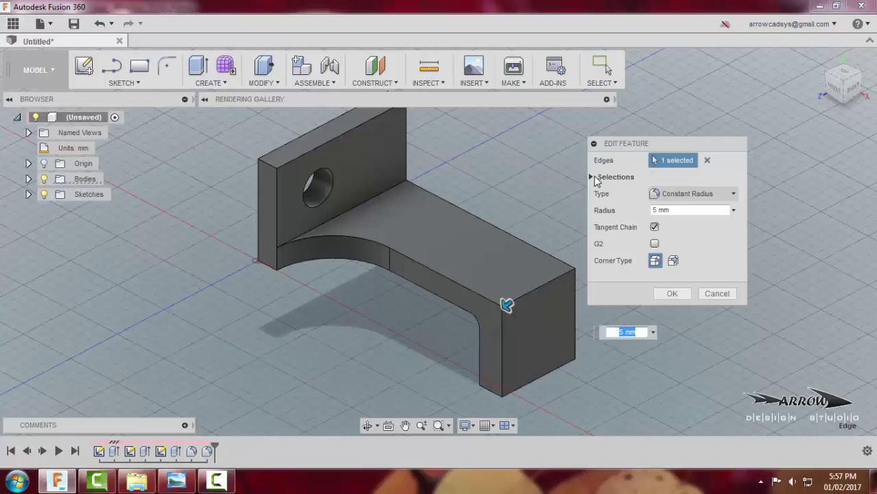
pyautogui.click(594, 177)
pyautogui.click(654, 193)
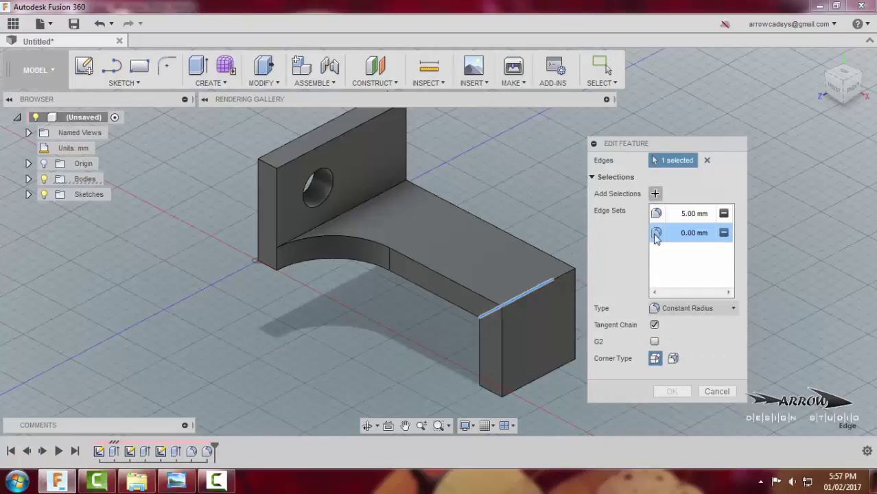
pyautogui.click(569, 277)
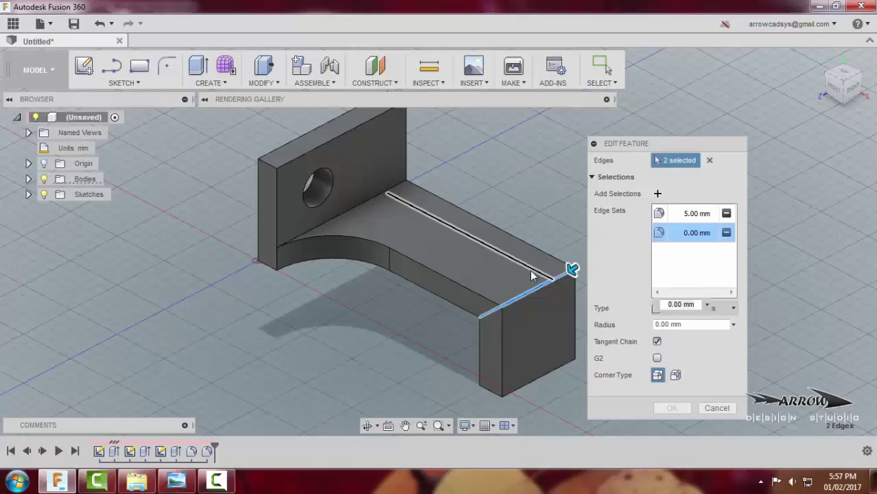
pyautogui.hotkey('alt', 'Tab')
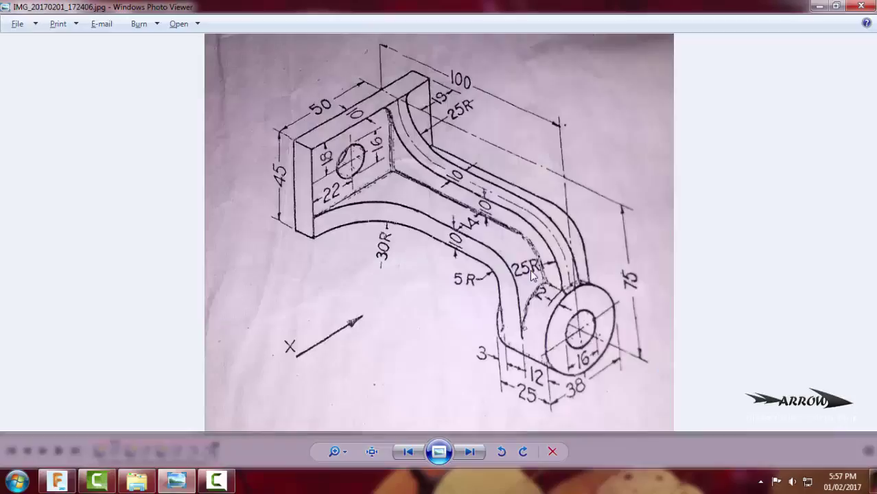
pyautogui.hotkey('alt', 'Tab')
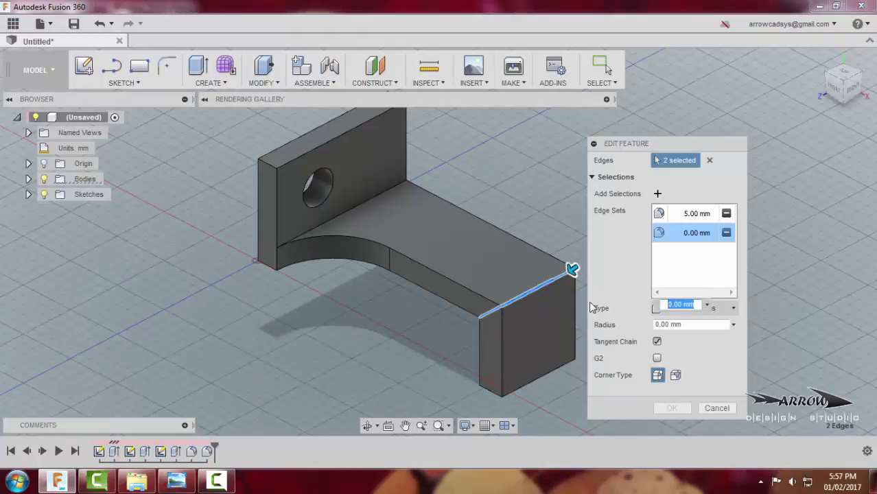
pyautogui.press('Return')
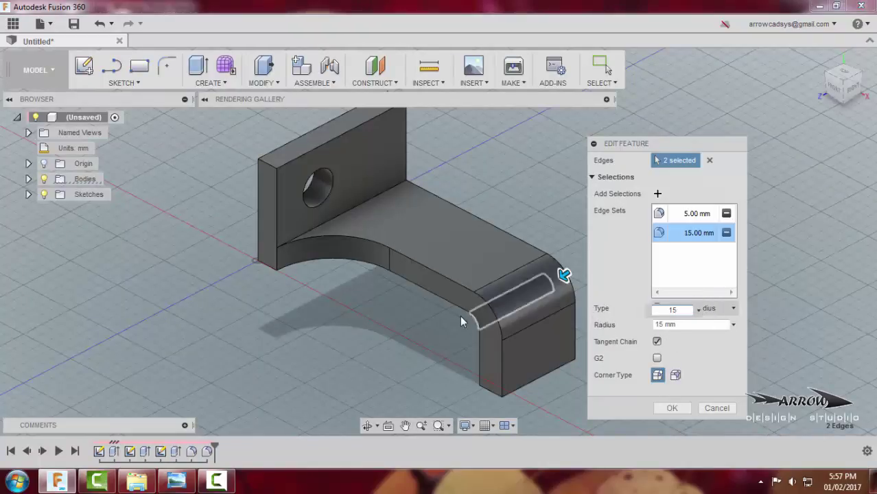
pyautogui.keyDown('shift'); pyautogui.moveTo(565, 272); pyautogui.dragTo(567, 253, button='middle'); pyautogui.keyUp('shift')
pyautogui.click(672, 408)
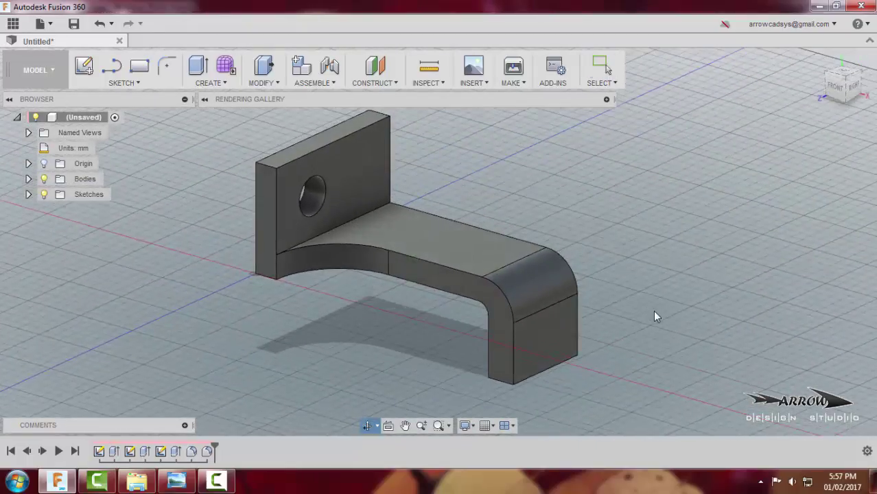
# Step: Inspect the rounded bend from the front and return to the home view
pyautogui.keyDown('shift'); pyautogui.moveTo(653, 310); pyautogui.dragTo(495, 194, button='middle'); pyautogui.keyUp('shift')
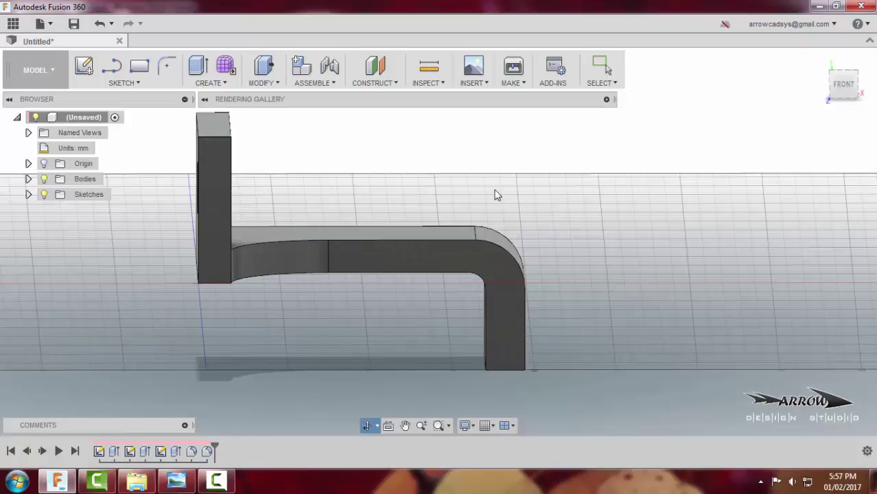
pyautogui.click(834, 95)
pyautogui.scroll(5, 528, 298)
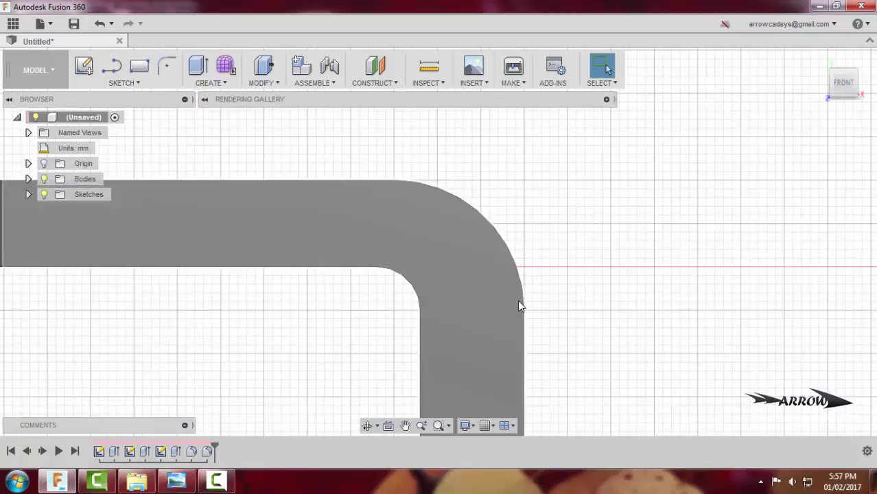
pyautogui.scroll(-3, 590, 257)
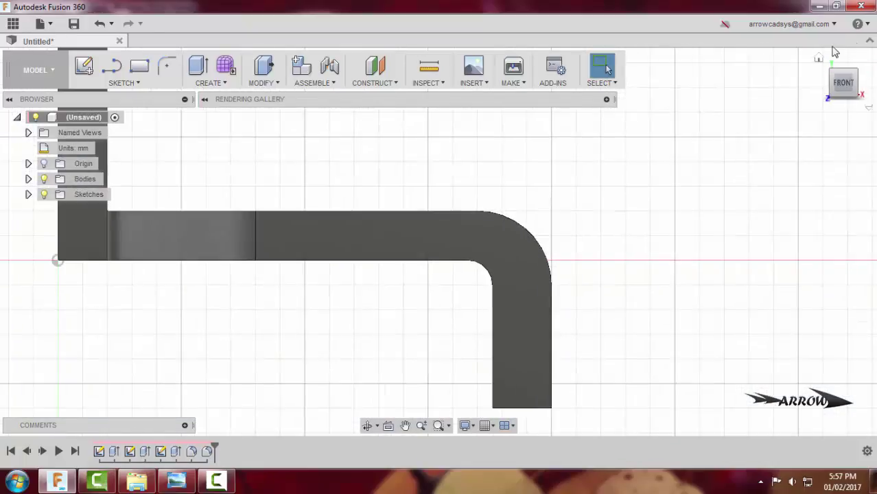
pyautogui.click(819, 60)
pyautogui.moveTo(731, 162); pyautogui.dragTo(684, 190, button='middle')
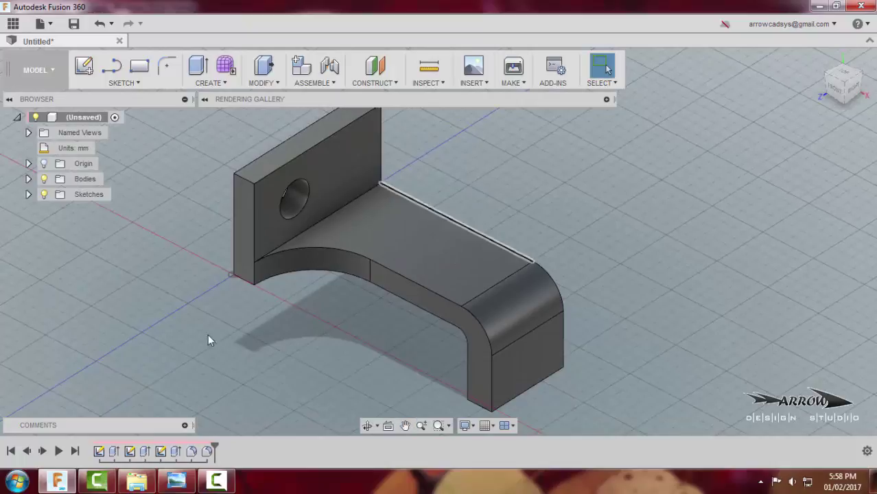
# Step: Try to change the radius of the bend's outer edge by editing the fillet feature
pyautogui.rightClick(206, 451)
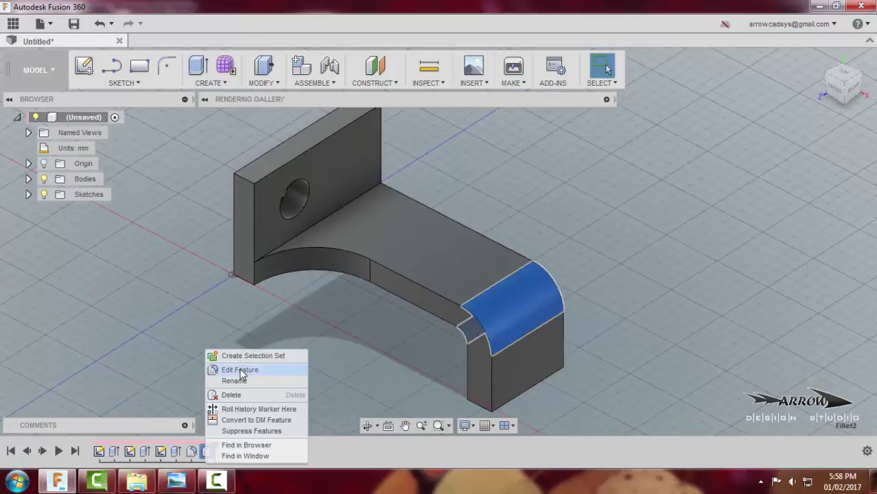
pyautogui.click(236, 365)
pyautogui.click(686, 210)
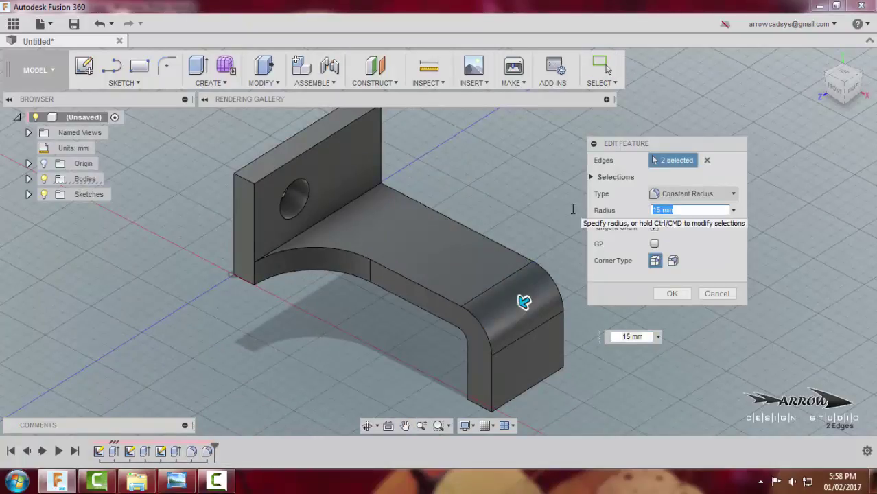
pyautogui.press('Return')
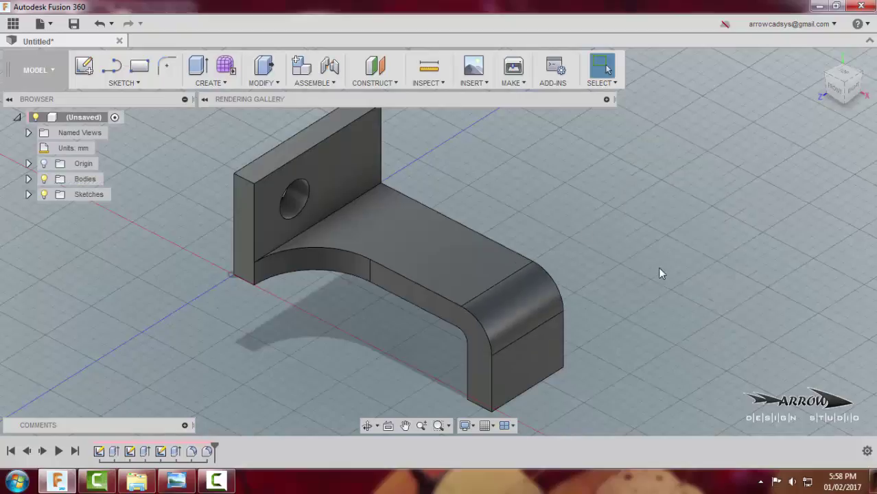
pyautogui.rightClick(214, 452)
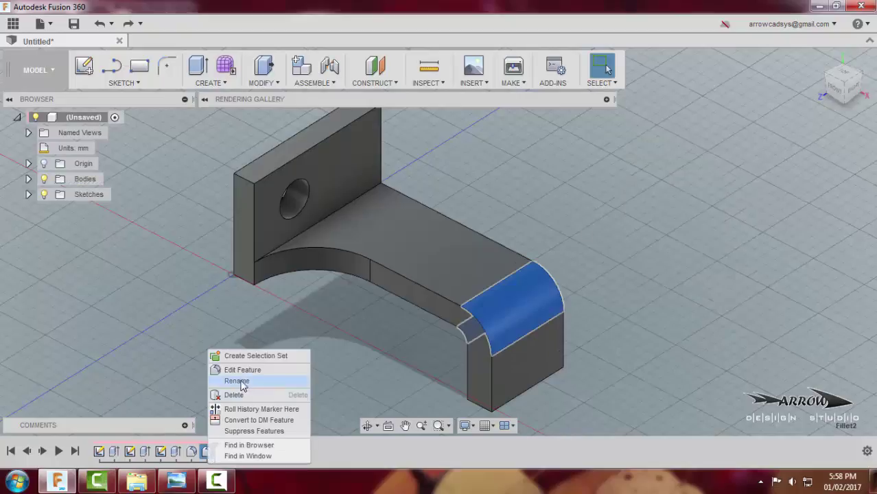
pyautogui.click(226, 367)
pyautogui.click(684, 212)
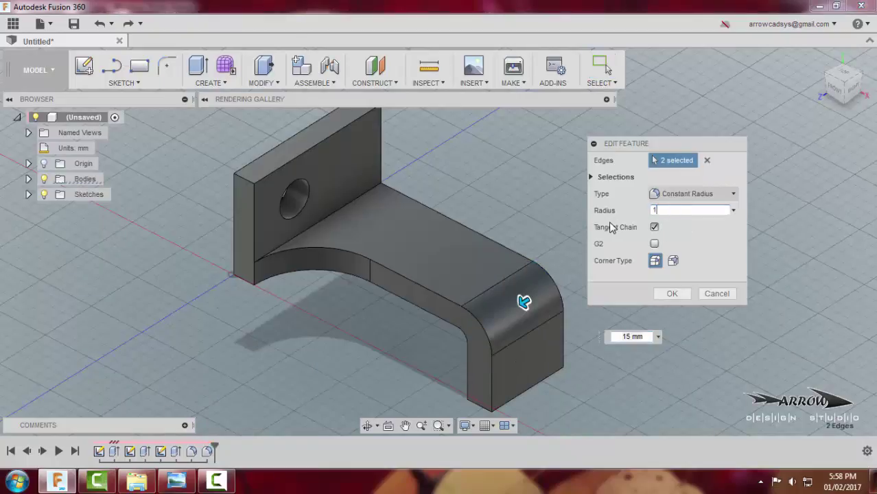
pyautogui.write('1')
pyautogui.press('Return')
# Step: Sketch a circle on the arm's outer end face, centred on the lower edge's midpoint and reaching that edge's corner
pyautogui.keyDown('shift'); pyautogui.moveTo(624, 268); pyautogui.dragTo(629, 249, button='middle'); pyautogui.keyUp('shift')
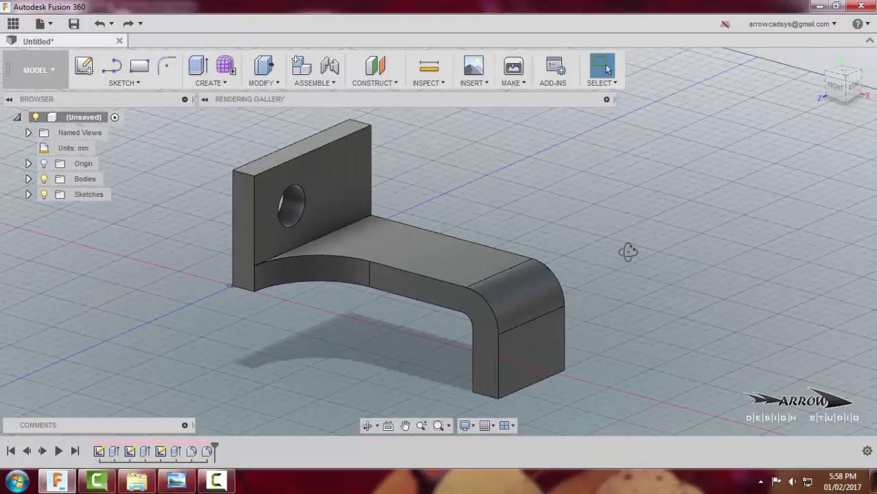
pyautogui.keyDown('shift'); pyautogui.moveTo(628, 252); pyautogui.dragTo(620, 250, button='middle'); pyautogui.keyUp('shift')
pyautogui.click(529, 347)
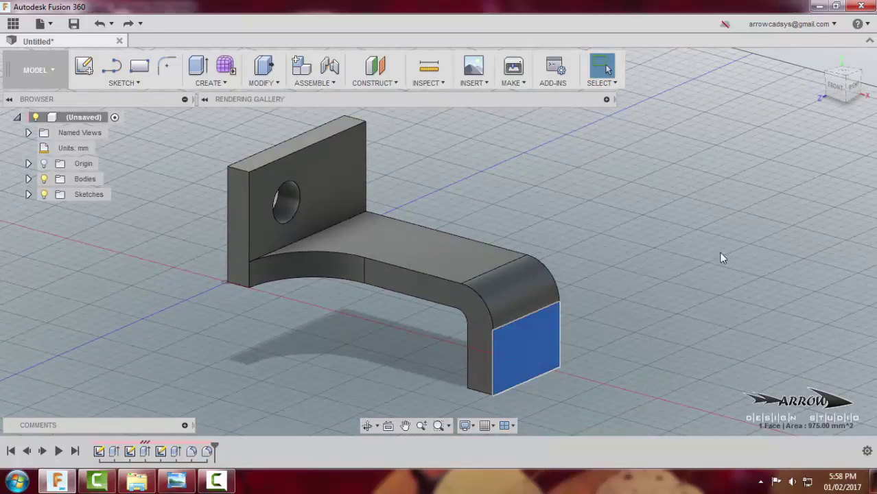
pyautogui.click(139, 66)
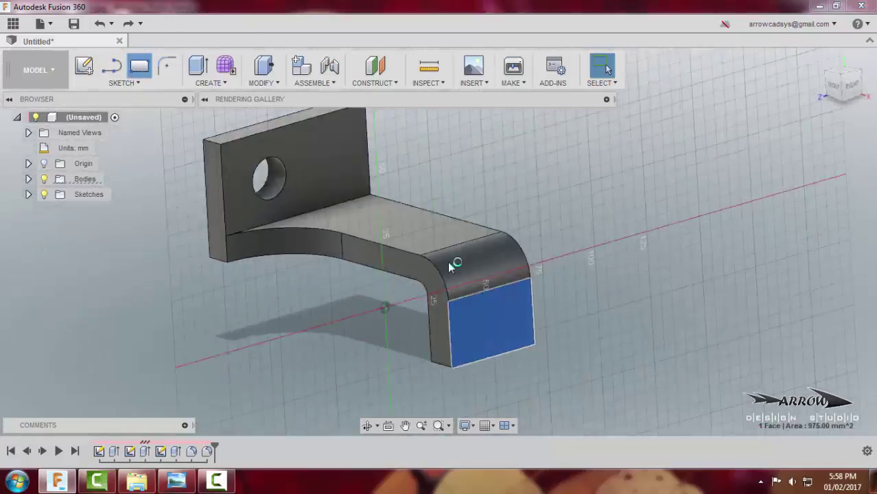
pyautogui.press('Escape')
pyautogui.press('c')
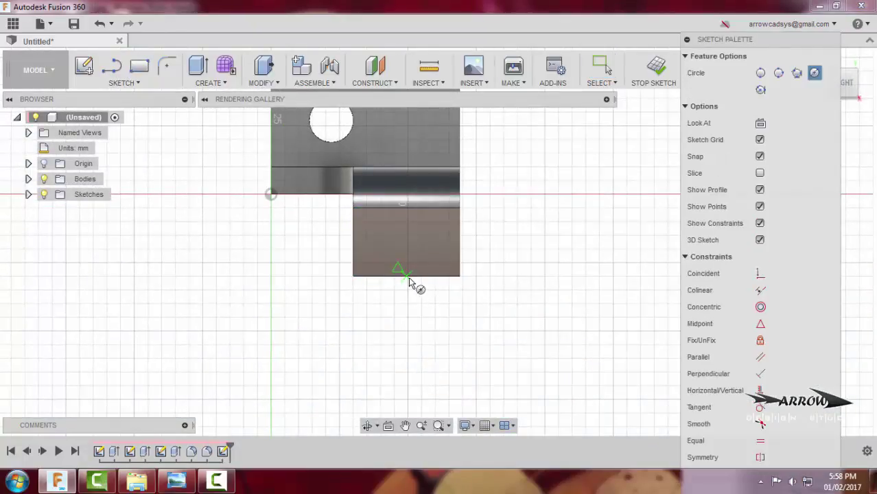
pyautogui.click(407, 279)
pyautogui.click(458, 284)
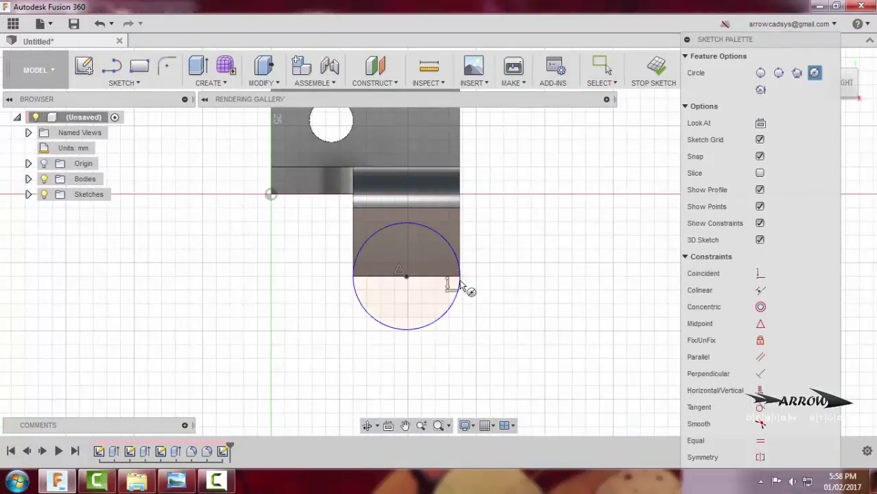
pyautogui.press('Escape')
# Step: Check the reference drawing and add a concentric circle of 18 mm diameter inside the large circle
pyautogui.press('c')
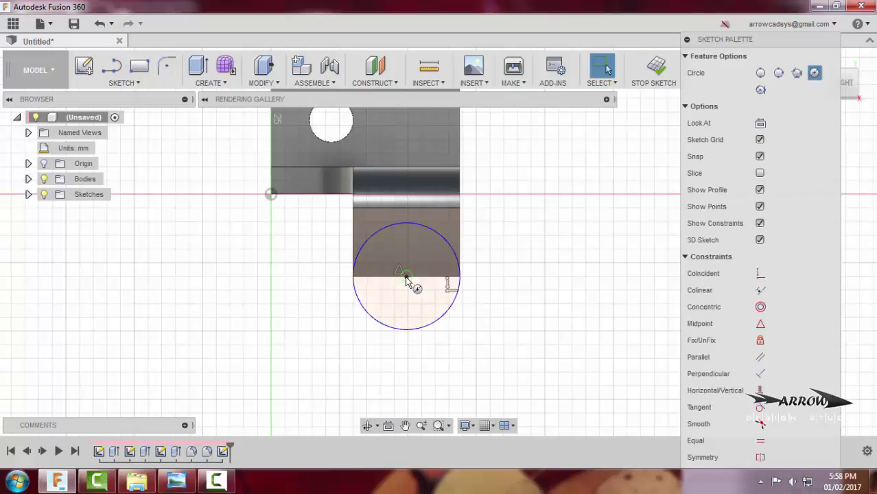
pyautogui.hotkey('alt', 'Tab')
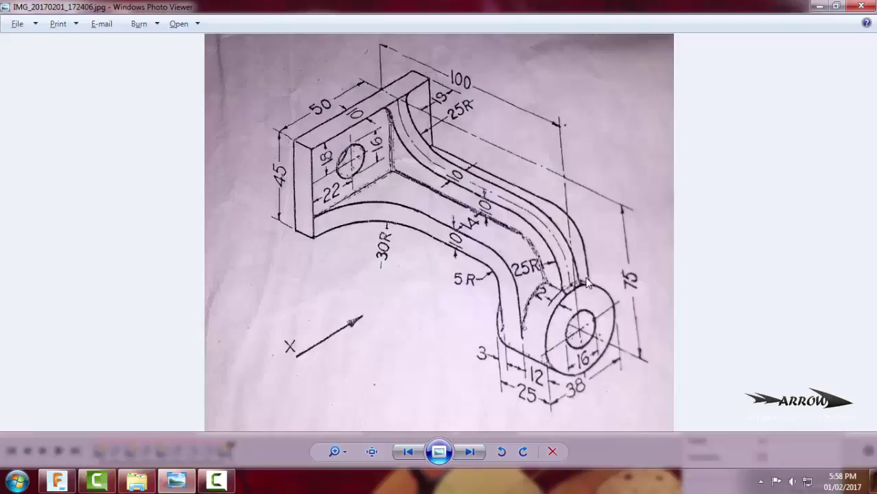
pyautogui.hotkey('alt', 'Tab')
pyautogui.click(406, 276)
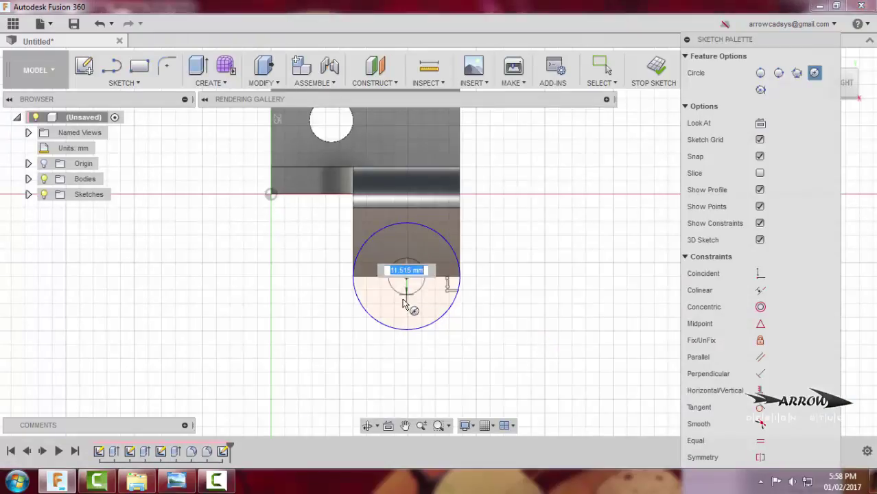
pyautogui.write('18')
pyautogui.press('Return')
pyautogui.press('Escape')
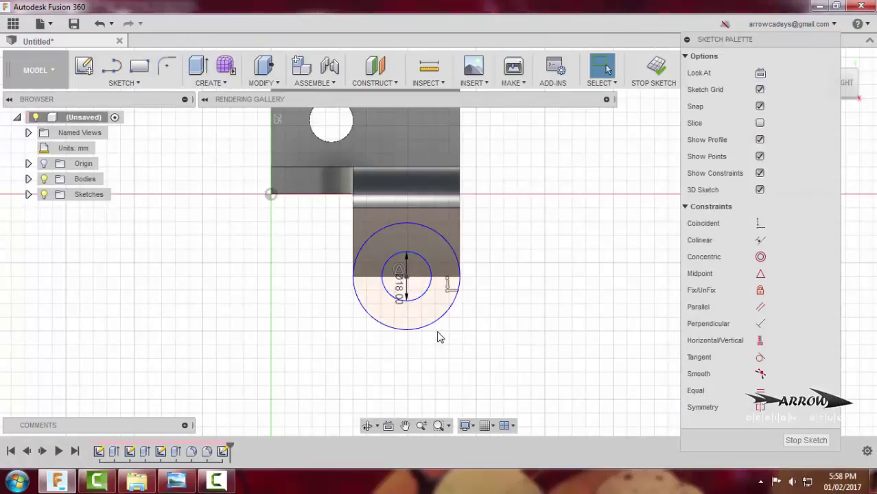
# Step: Set the inner circle's diameter to 16 mm and check the boss dimensions in the reference drawing
pyautogui.doubleClick(399, 285)
pyautogui.write('16')
pyautogui.press('Return')
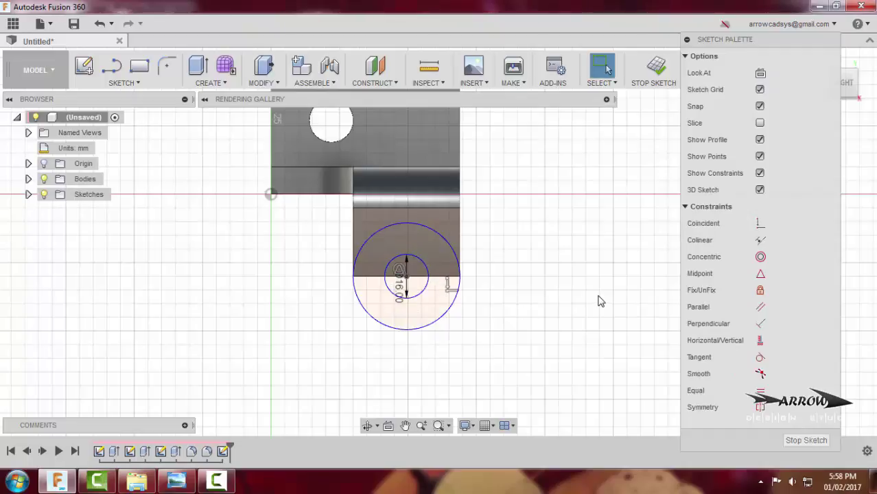
pyautogui.keyDown('shift'); pyautogui.moveTo(518, 278); pyautogui.dragTo(598, 304, button='middle'); pyautogui.keyUp('shift')
pyautogui.hotkey('alt', 'Tab')
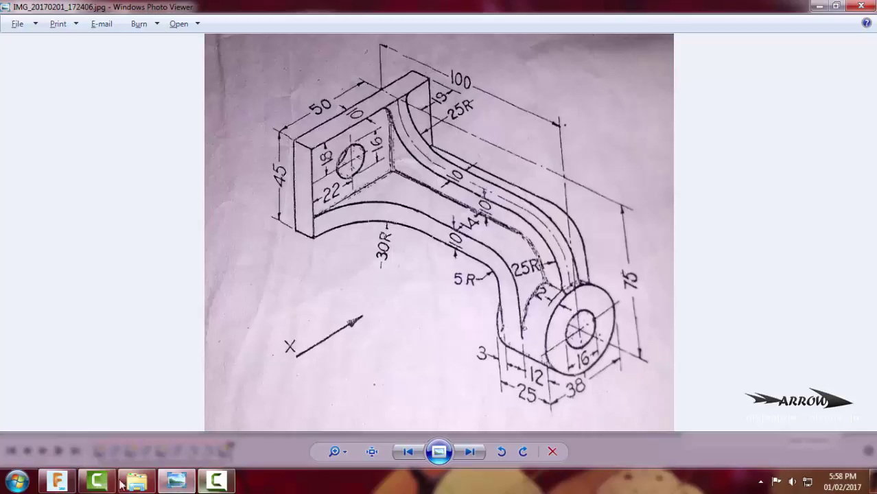
pyautogui.click(57, 480)
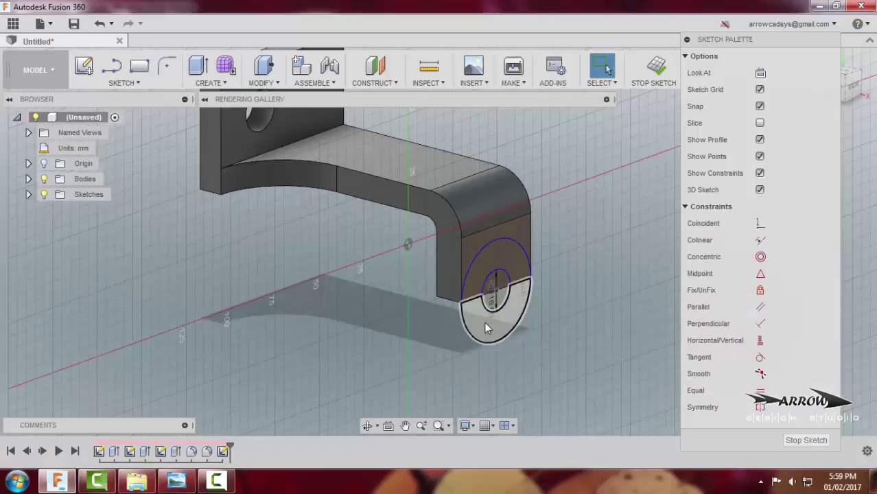
pyautogui.click(473, 279)
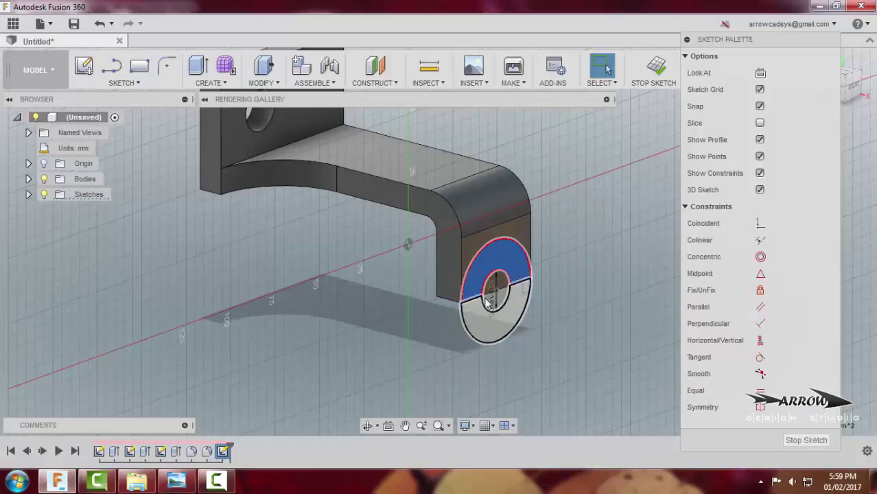
pyautogui.press('e')
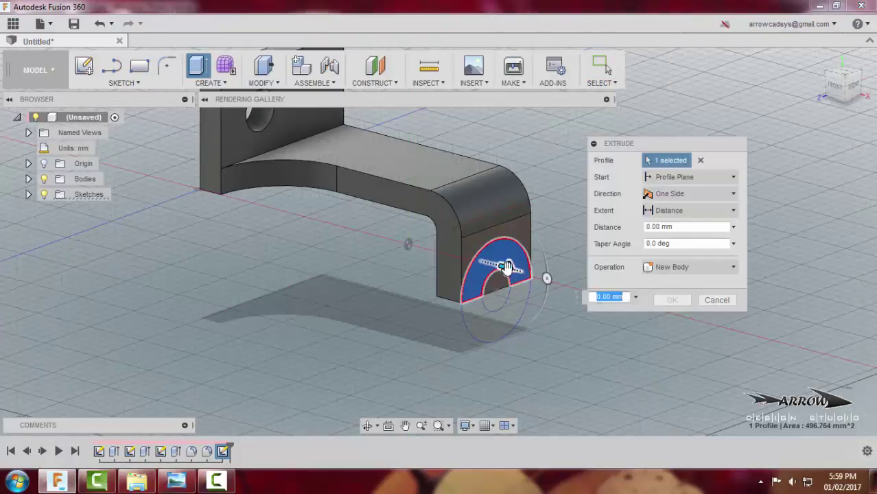
pyautogui.click(506, 282)
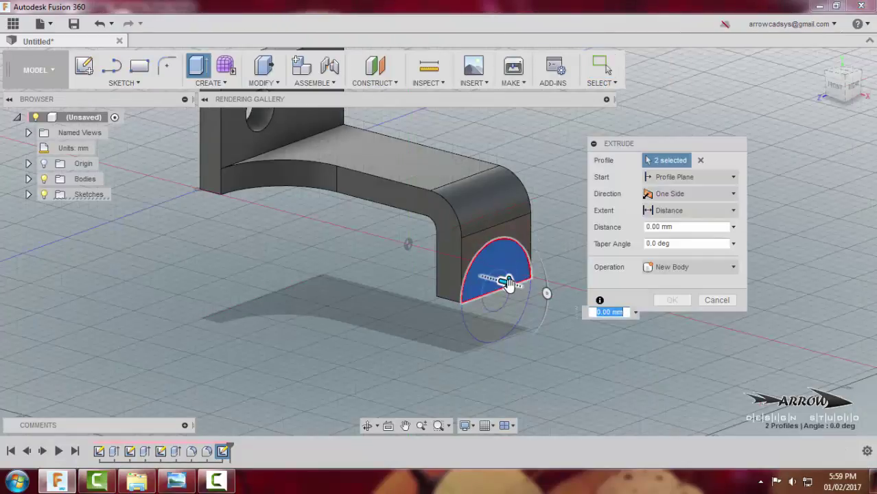
pyautogui.press('Escape')
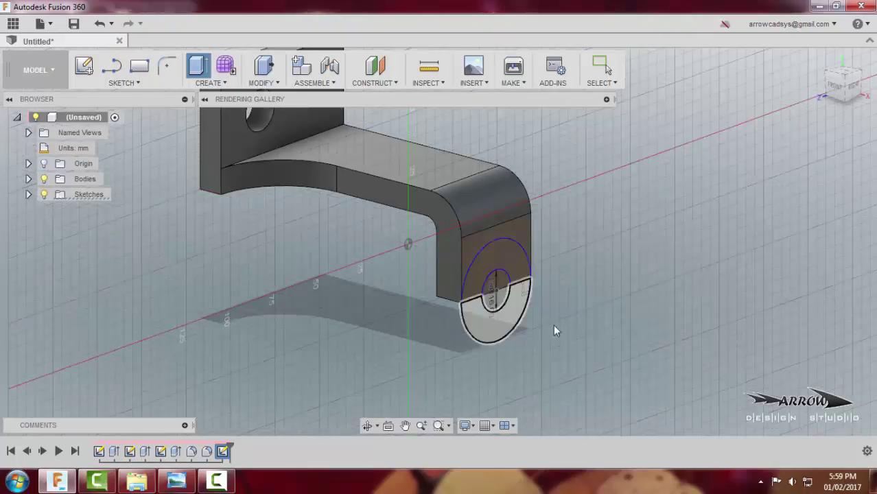
# Step: Start a two-sided extrusion of both halves of the ring profile, with 12 mm on the first side
pyautogui.click(473, 294)
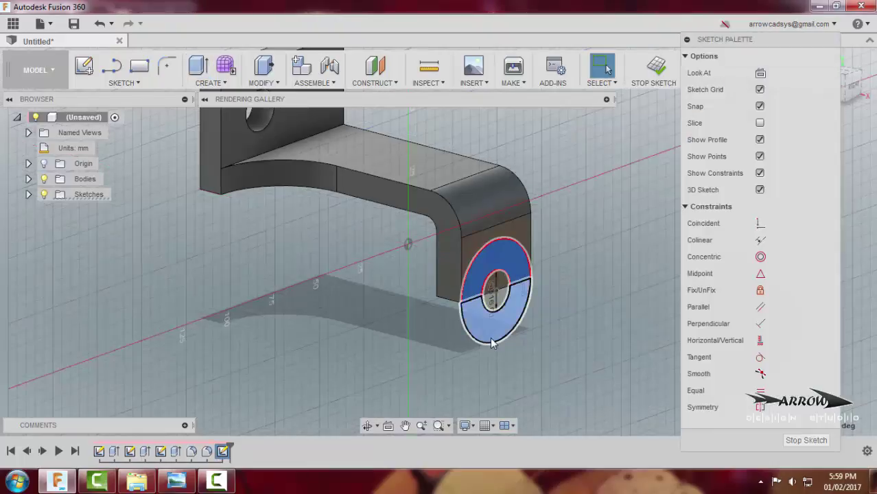
pyautogui.press('e')
pyautogui.click(491, 332)
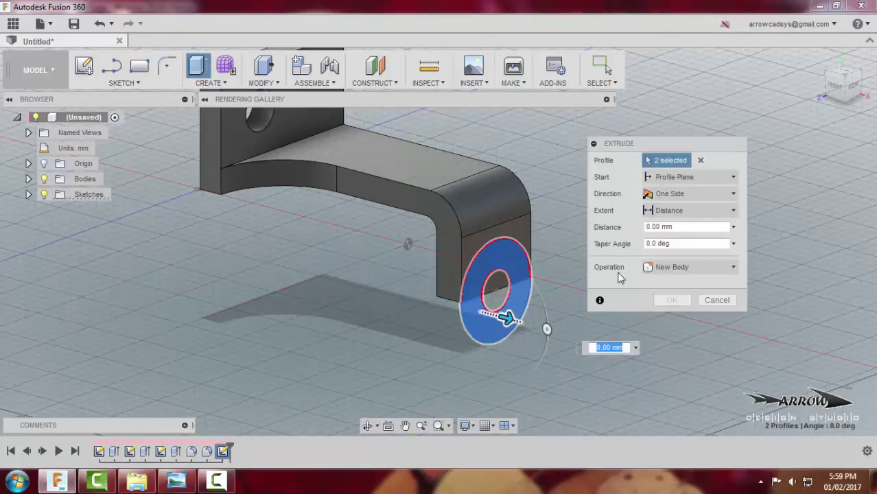
pyautogui.click(705, 195)
pyautogui.click(683, 227)
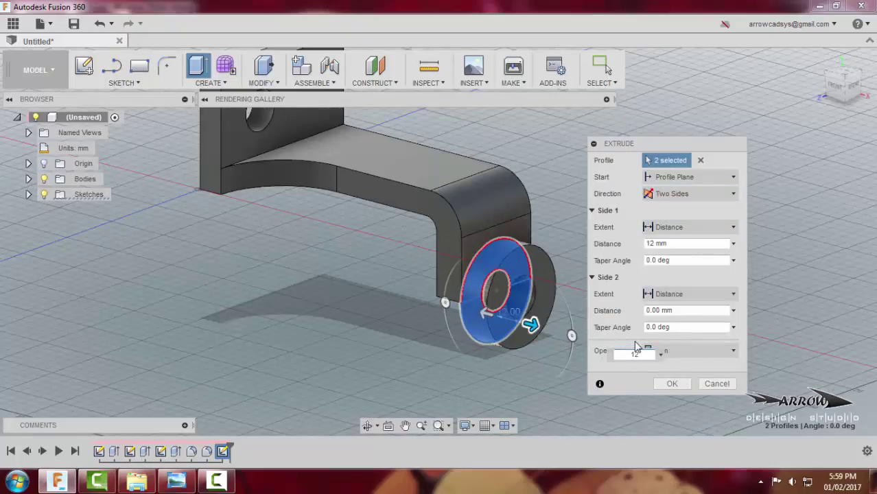
# Step: Set the extrusion's second side to 13 mm, join it to the arm, and complete it after checking the reference drawing
pyautogui.click(678, 310)
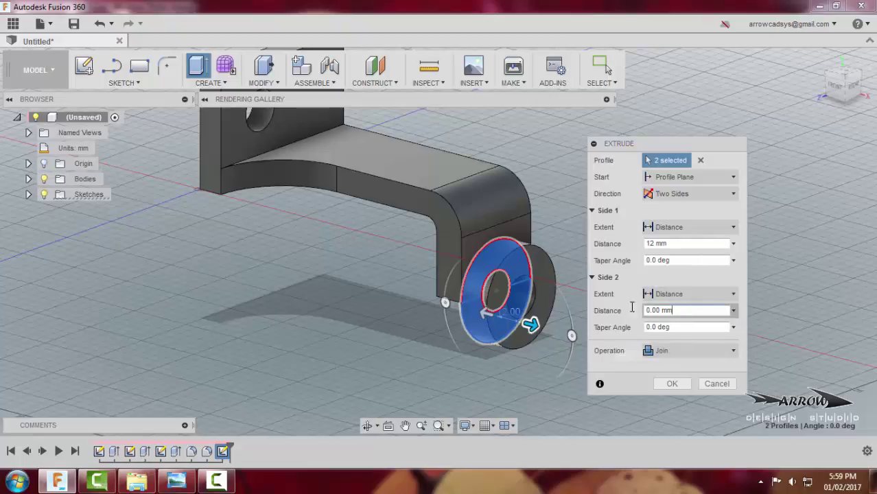
pyautogui.moveTo(632, 306); pyautogui.dragTo(595, 308)
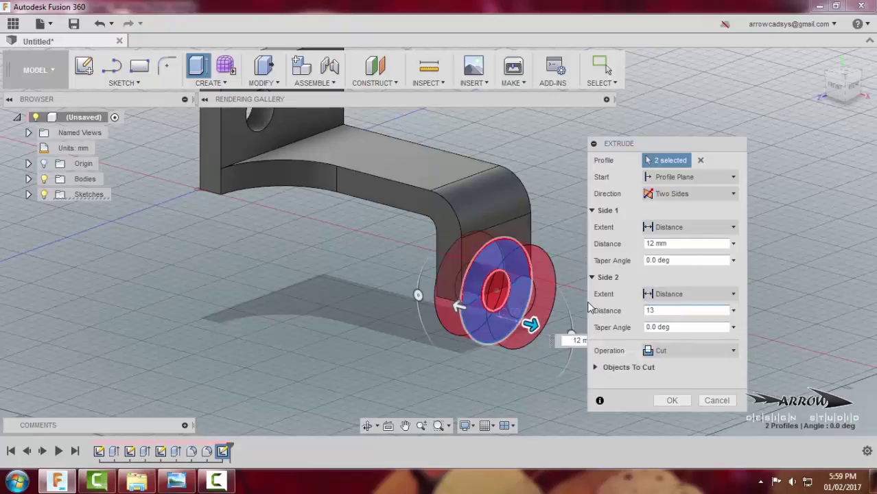
pyautogui.click(669, 350)
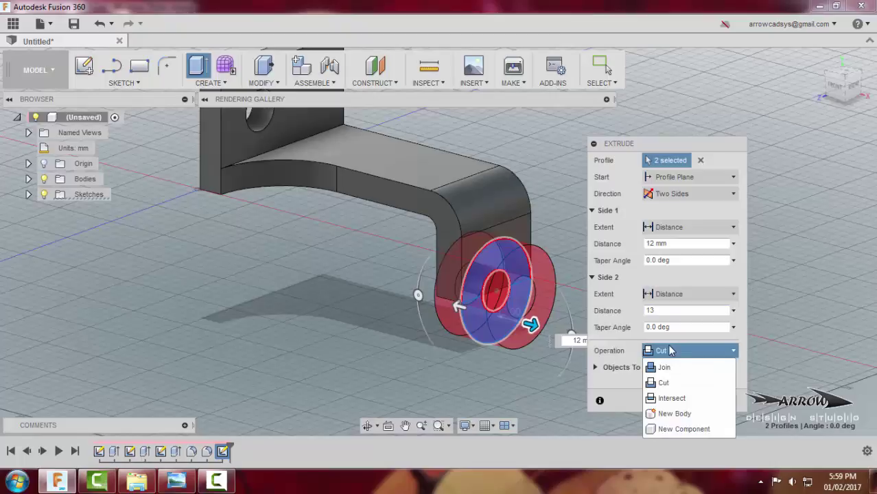
pyautogui.click(671, 369)
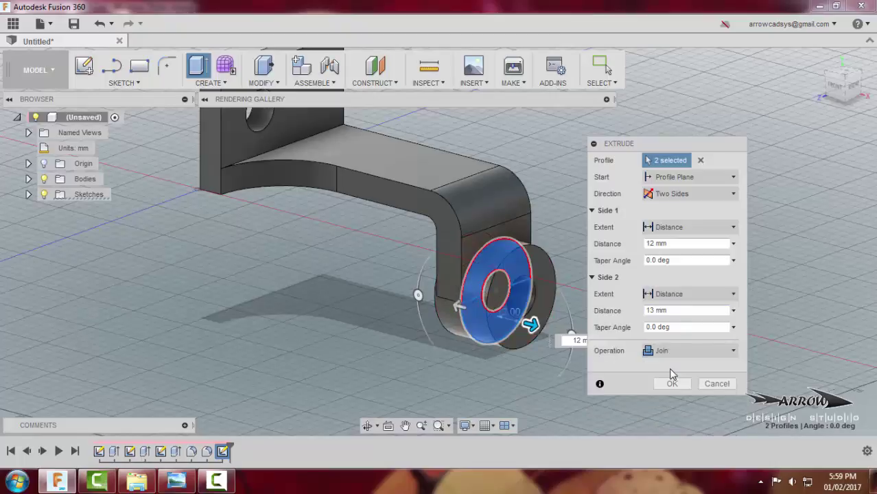
pyautogui.click(177, 481)
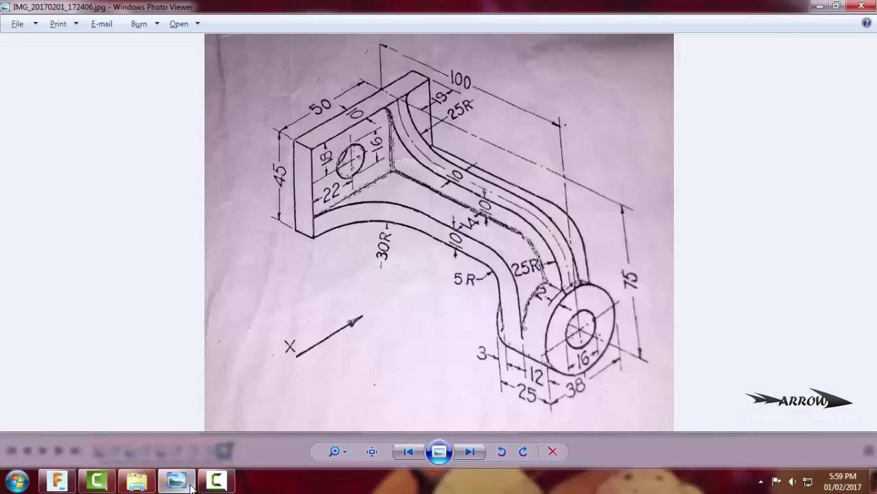
pyautogui.click(192, 486)
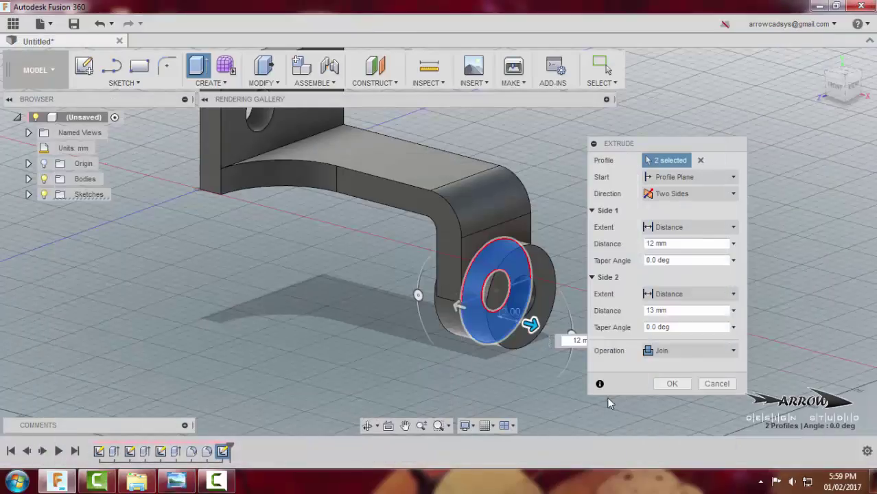
pyautogui.click(672, 383)
# Step: Cut the remaining half-round material out of the boss's hole with an extrusion about 31 mm deep
pyautogui.scroll(-3, 629, 379)
pyautogui.scroll(4, 617, 337)
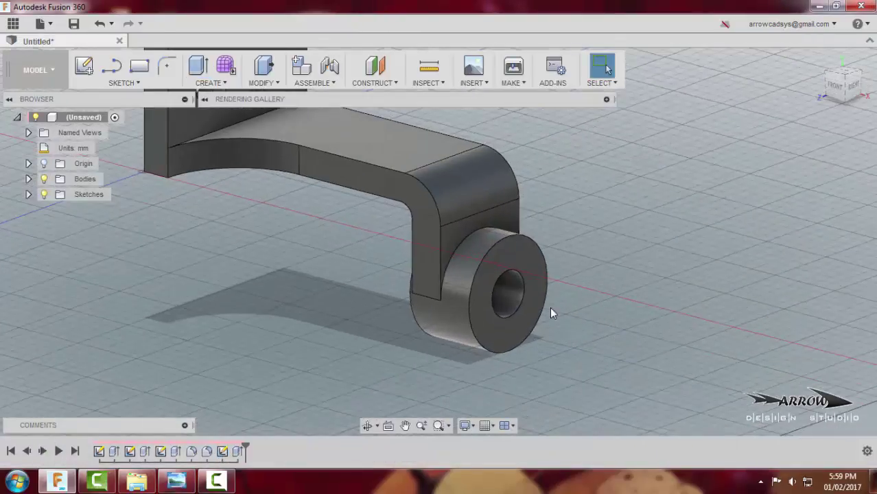
pyautogui.keyDown('shift'); pyautogui.moveTo(549, 306); pyautogui.dragTo(492, 273, button='middle'); pyautogui.keyUp('shift')
pyautogui.click(492, 273)
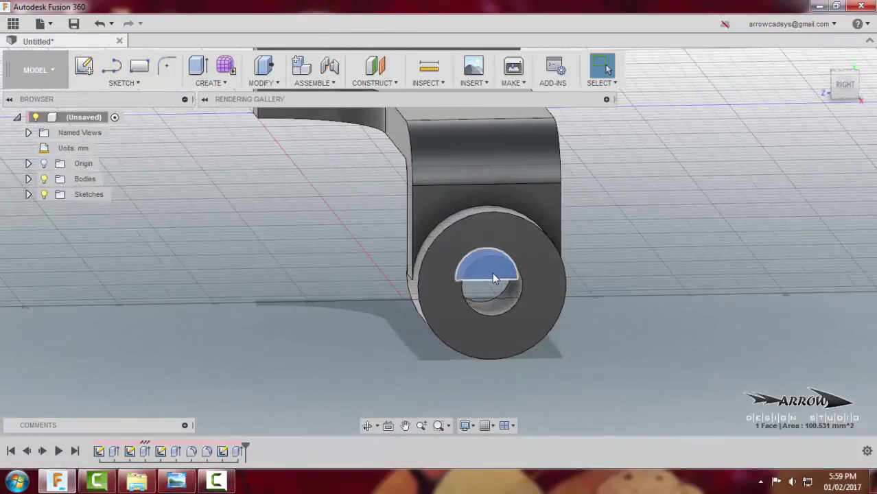
pyautogui.press('e')
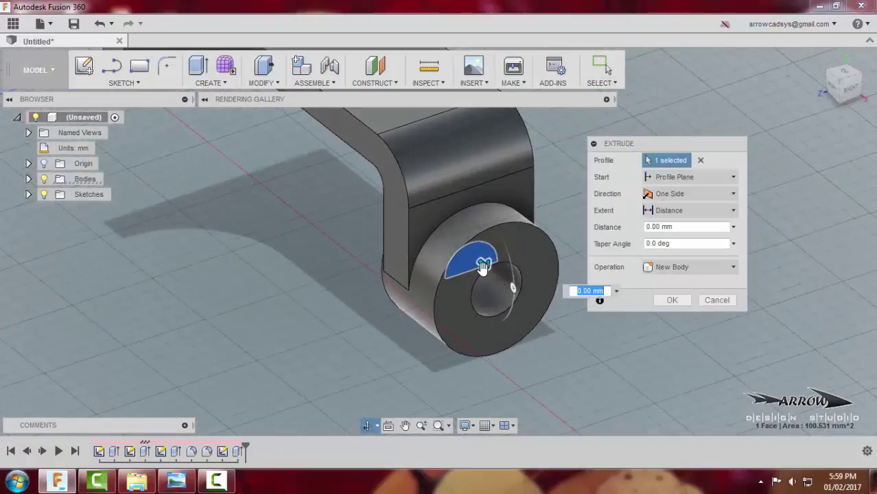
pyautogui.moveTo(483, 267); pyautogui.dragTo(403, 203)
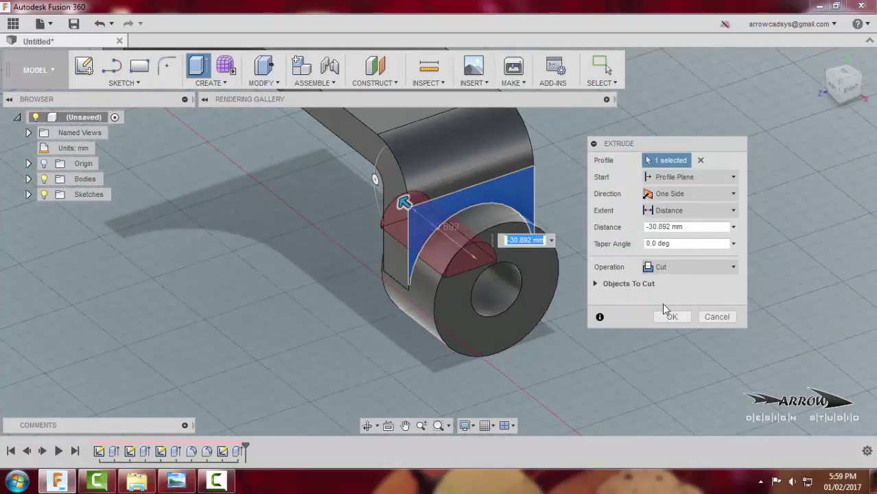
pyautogui.click(666, 312)
# Step: Compare the whole bracket with the reference drawing and examine the curved rib that runs along the arm
pyautogui.keyDown('shift'); pyautogui.moveTo(661, 312); pyautogui.dragTo(571, 268, button='middle'); pyautogui.keyUp('shift')
pyautogui.scroll(-3, 607, 307)
pyautogui.scroll(3, 365, 355)
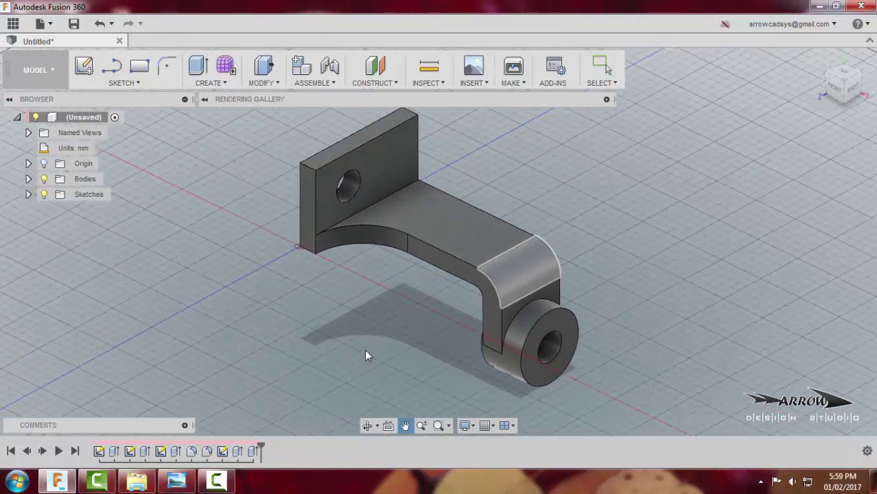
pyautogui.hotkey('alt', 'Tab')
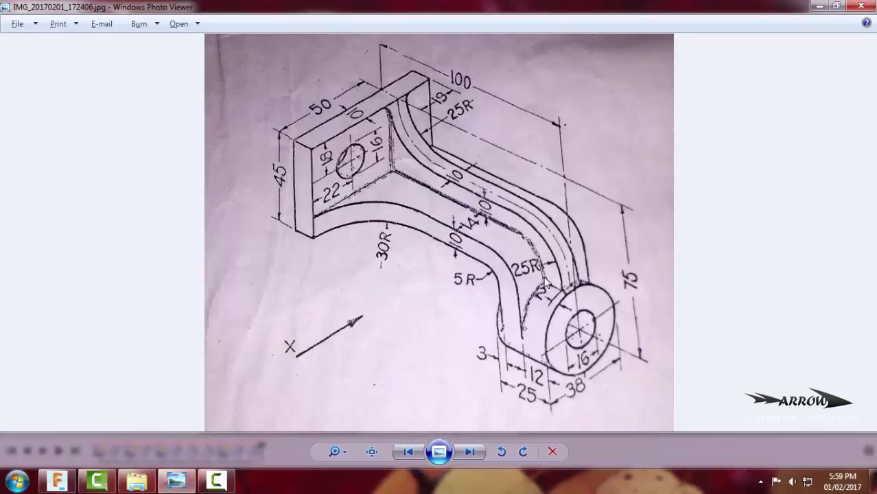
pyautogui.hotkey('alt', 'Tab')
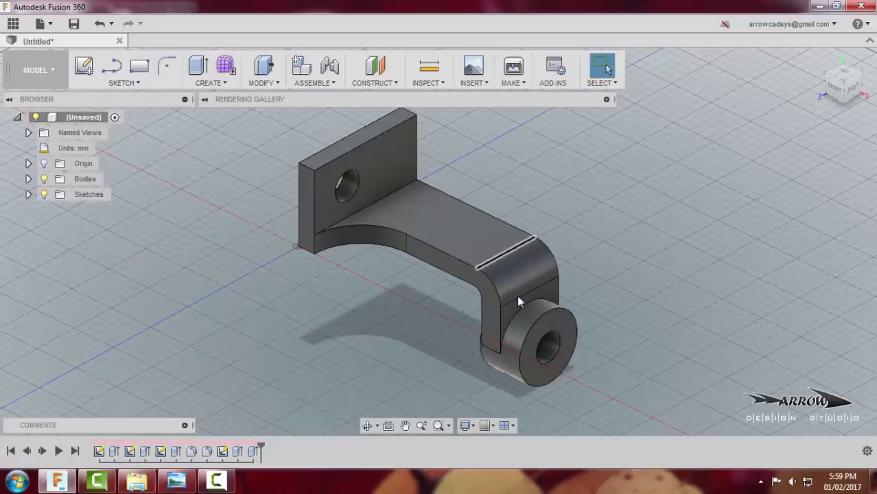
pyautogui.keyDown('shift'); pyautogui.moveTo(494, 321); pyautogui.dragTo(430, 322, button='middle'); pyautogui.keyUp('shift')
pyautogui.hotkey('alt', 'Tab')
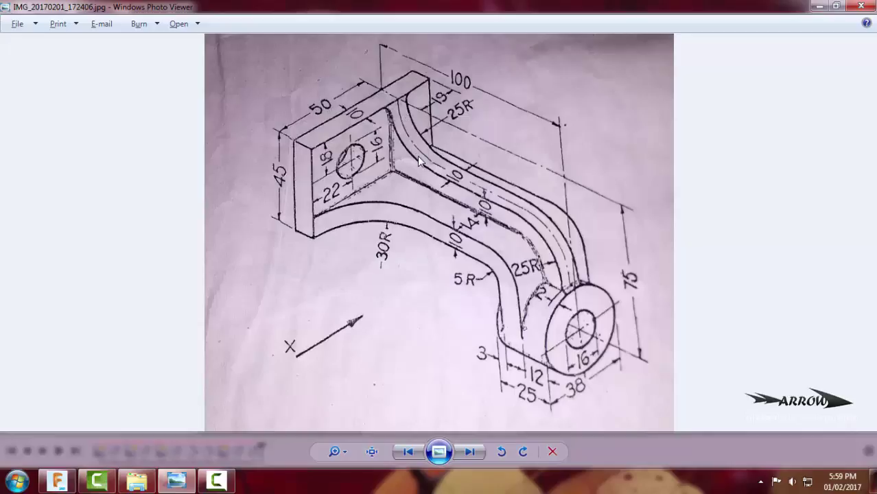
pyautogui.hotkey('alt', 'Tab')
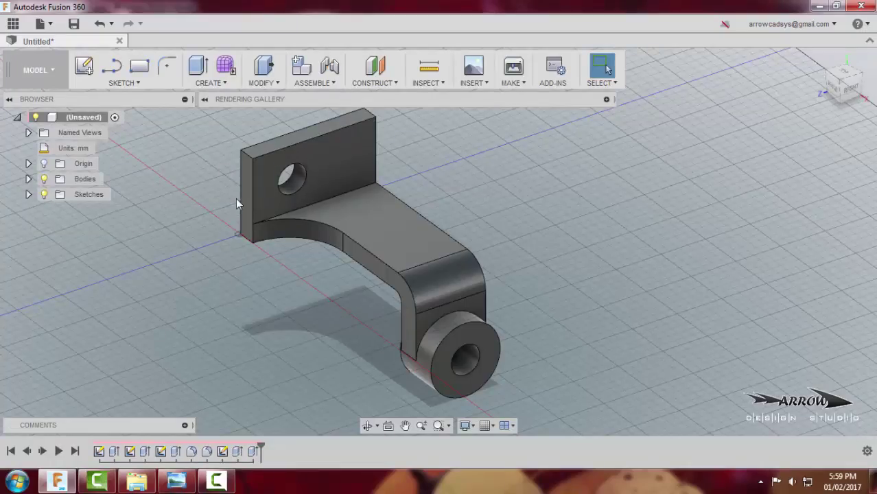
# Step: Create an offset construction plane at -50 mm from the narrow side face of the upright plate
pyautogui.click(379, 82)
pyautogui.click(383, 97)
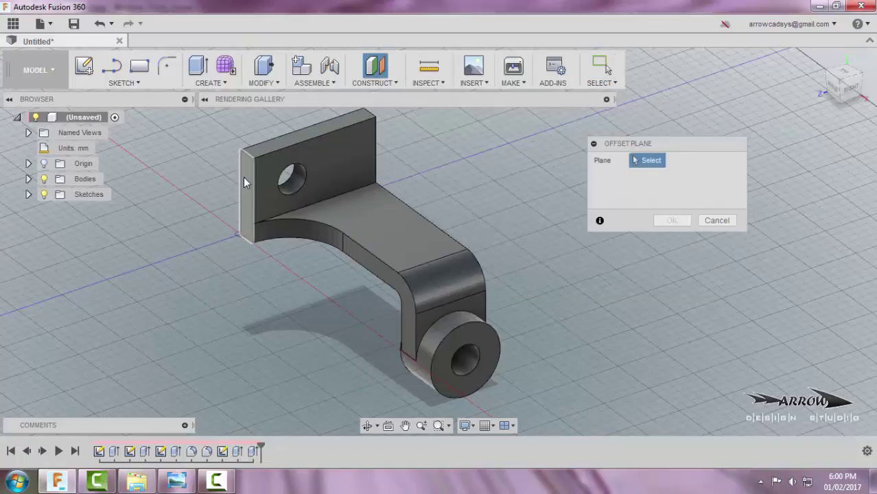
pyautogui.click(243, 177)
pyautogui.moveTo(233, 179); pyautogui.dragTo(278, 179)
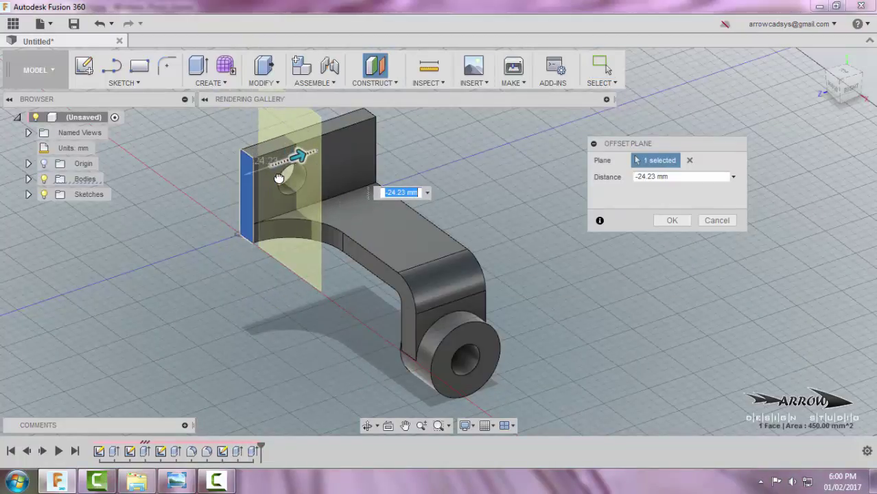
pyautogui.write('-50')
pyautogui.press('Return')
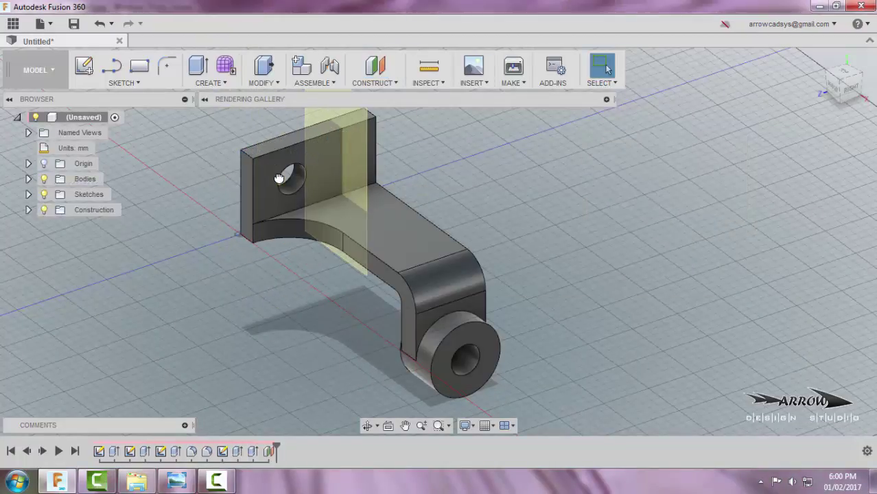
# Step: Start a sketch on the offset plane and draw a 25 mm vertical line down the plate's inner face from its upper corner
pyautogui.moveTo(276, 180); pyautogui.dragTo(266, 232, button='middle')
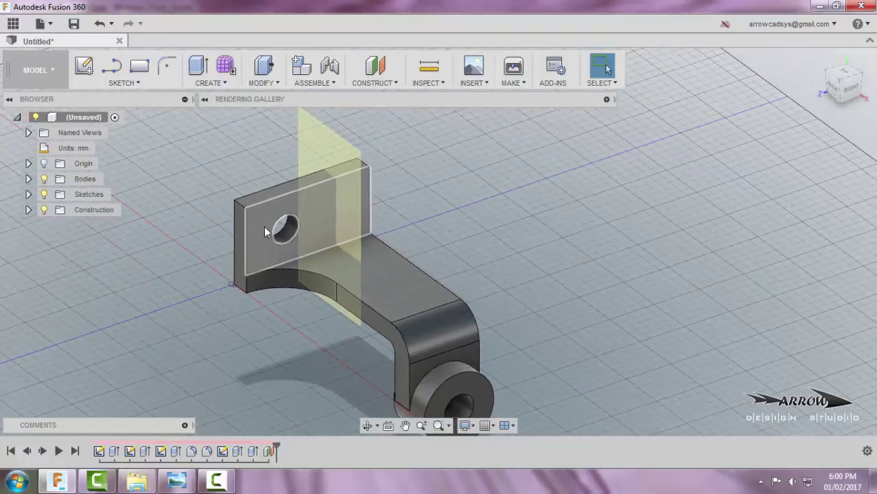
pyautogui.click(310, 140)
pyautogui.click(117, 72)
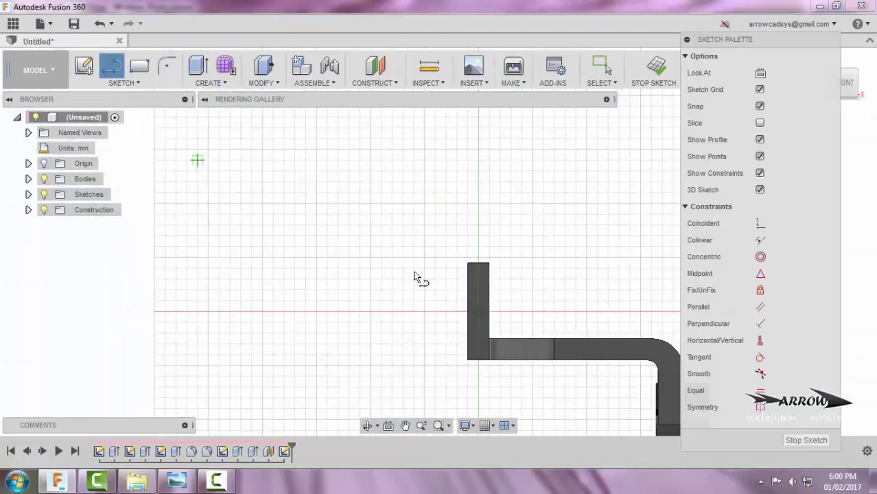
pyautogui.moveTo(406, 268); pyautogui.dragTo(338, 236, button='middle')
pyautogui.scroll(2, 390, 216)
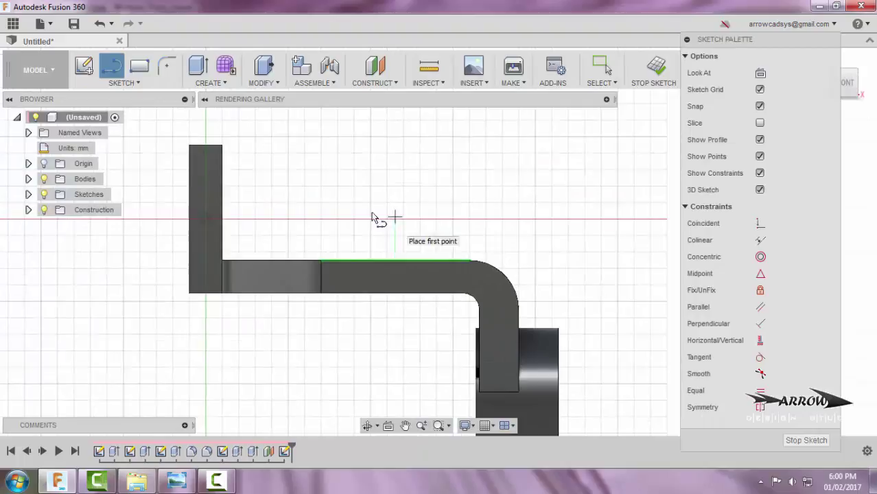
pyautogui.click(222, 146)
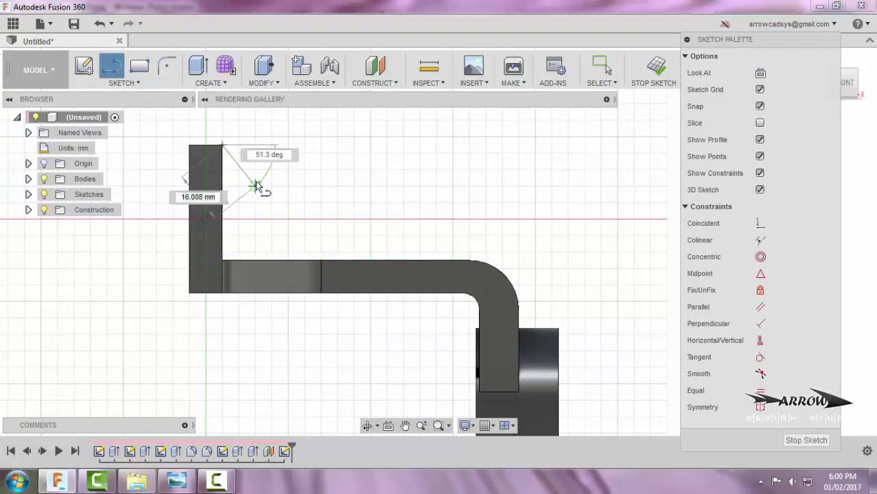
pyautogui.hotkey('alt', 'Tab')
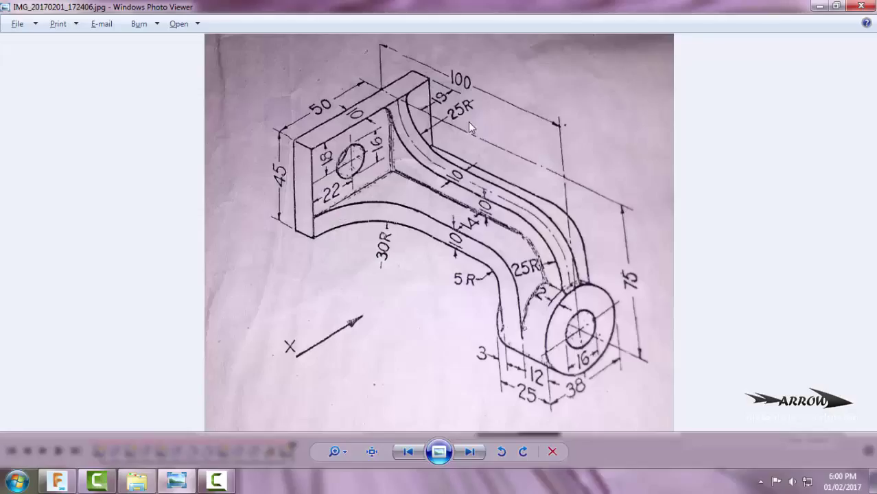
pyautogui.hotkey('alt', 'Tab')
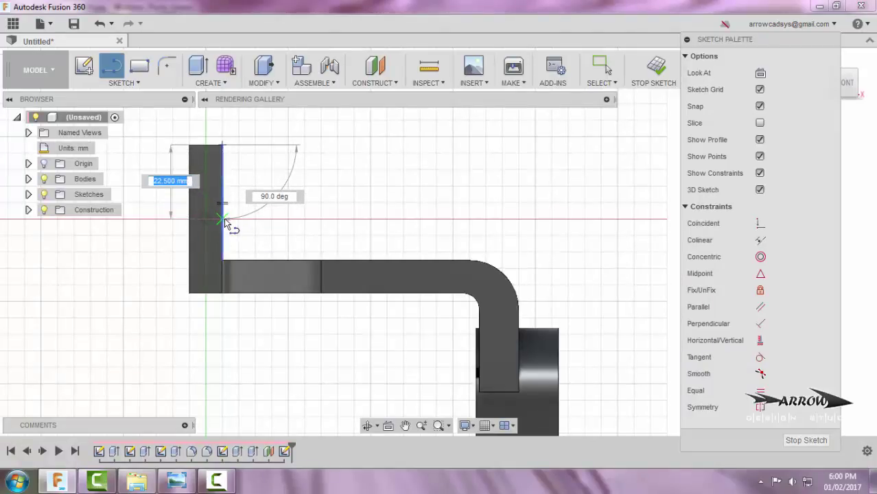
pyautogui.write('25')
pyautogui.press('Return')
pyautogui.press('Escape')
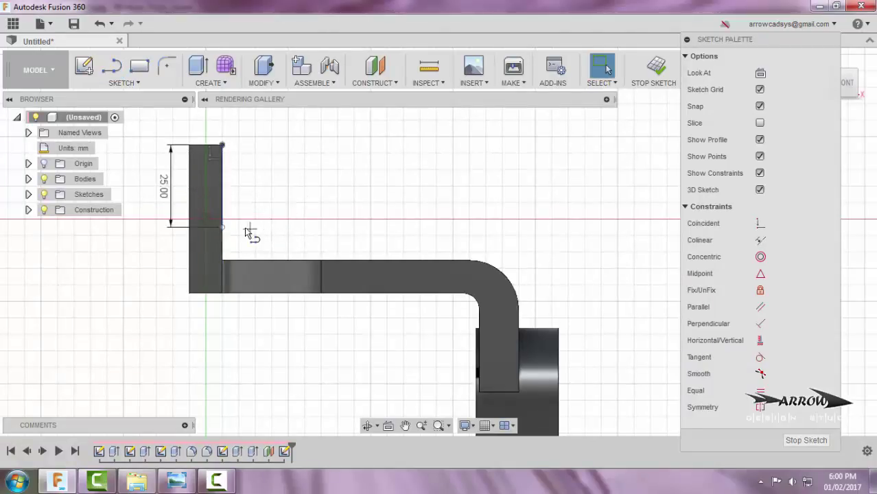
# Step: Draw a horizontal line from the lower end of the 25 mm line to a point just beyond the boss's outer face
pyautogui.press('l')
pyautogui.click(223, 227)
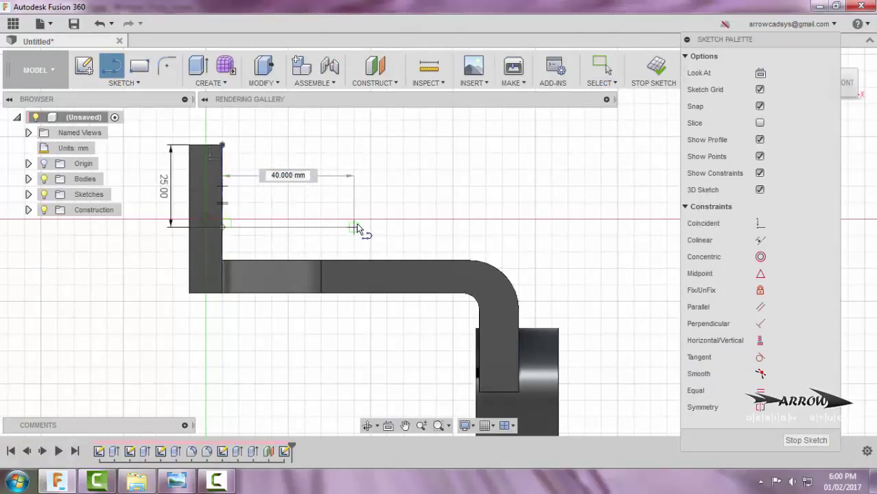
pyautogui.hotkey('alt', 'Tab')
pyautogui.hotkey('alt', 'Tab')
pyautogui.click(584, 227)
pyautogui.press('Escape')
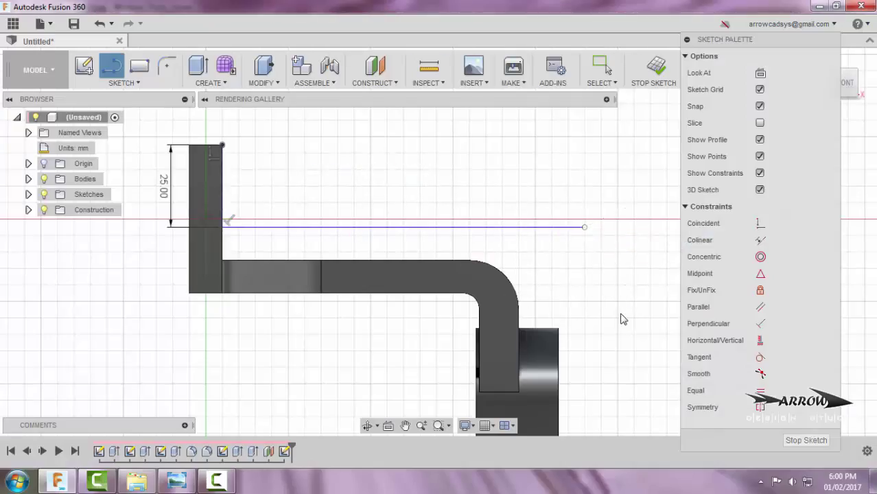
pyautogui.press('l')
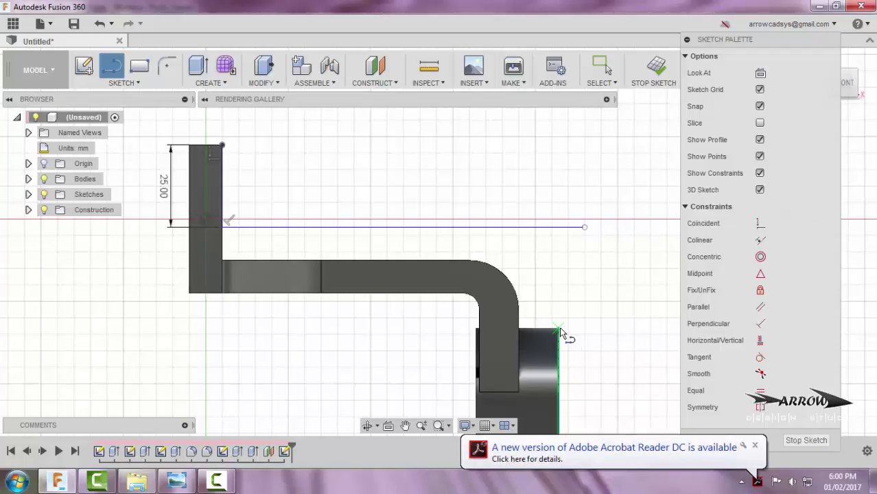
pyautogui.click(559, 326)
pyautogui.hotkey('alt', 'Tab')
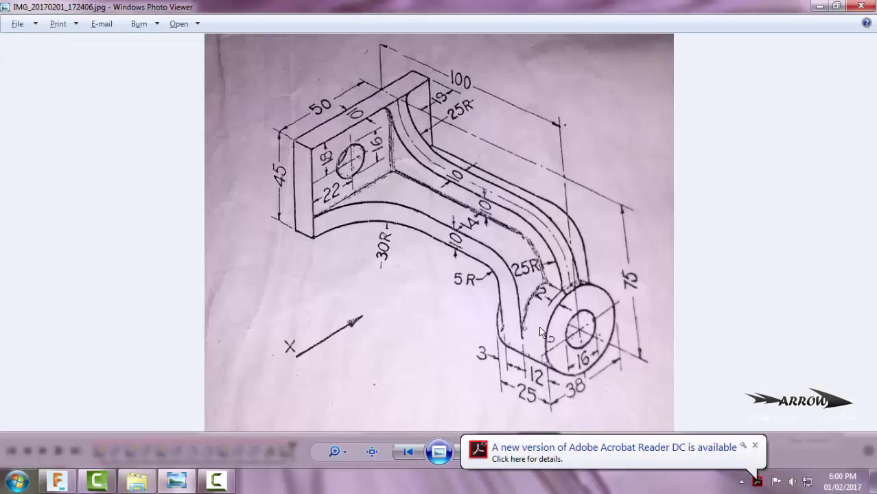
pyautogui.hotkey('alt', 'Tab')
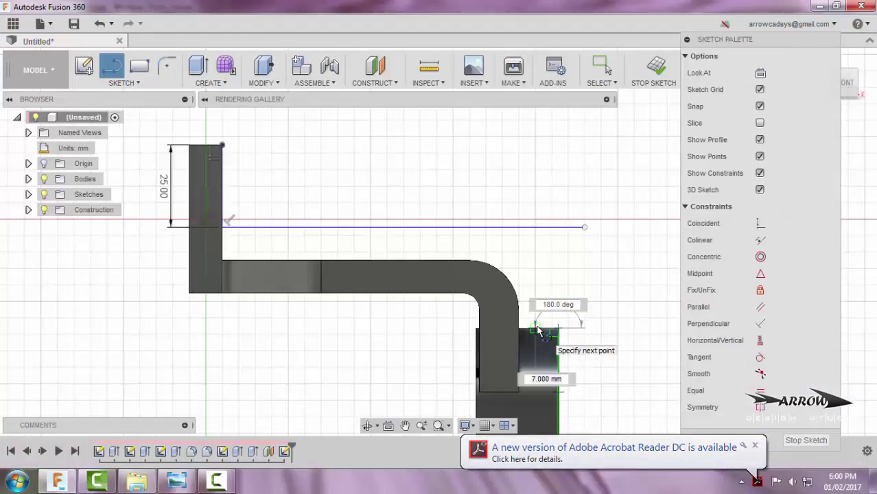
pyautogui.scroll(2, 542, 331)
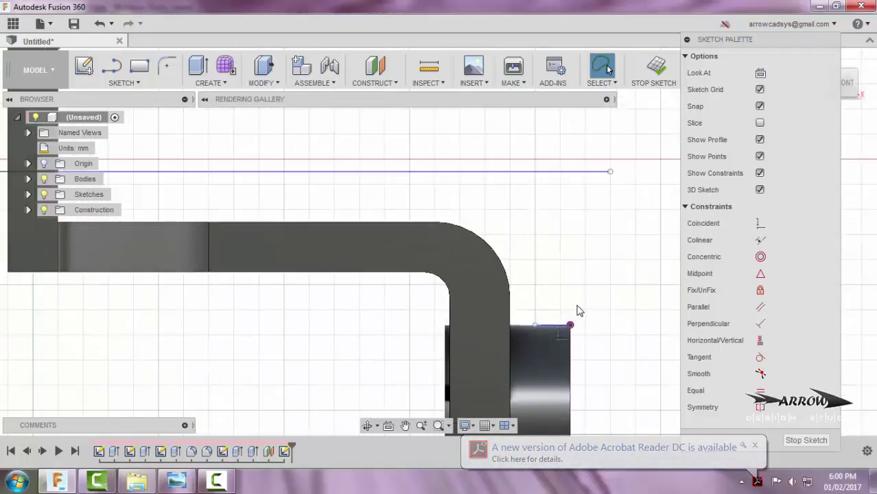
pyautogui.scroll(1, 591, 325)
# Step: Draw a 2 mm horizontal line inward along the boss's upper edge, starting close to its outer upper corner
pyautogui.press('l')
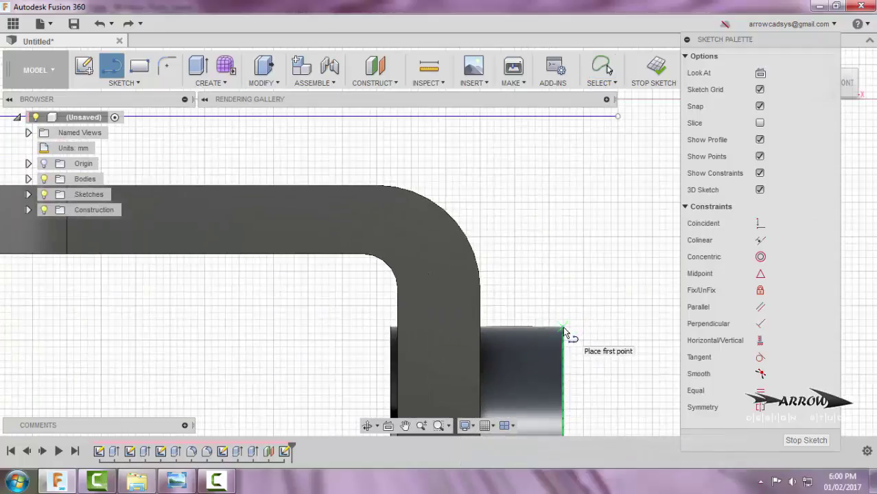
pyautogui.scroll(3, 562, 331)
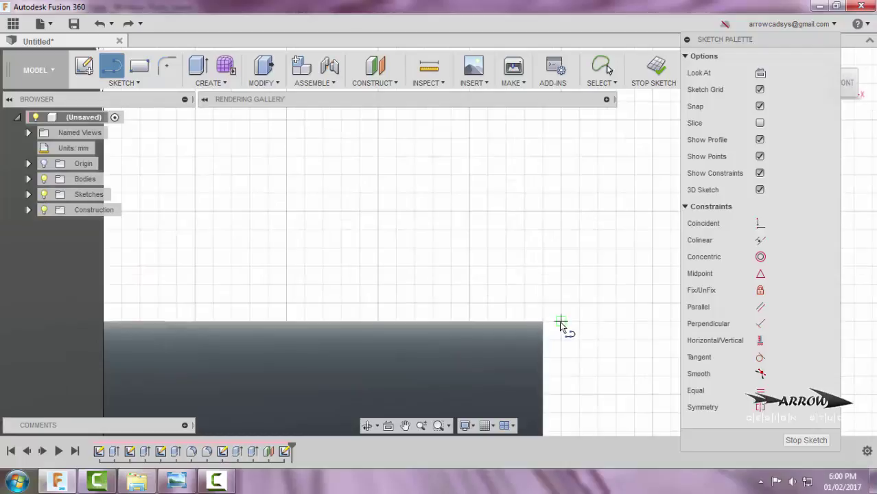
pyautogui.moveTo(560, 321); pyautogui.dragTo(407, 323)
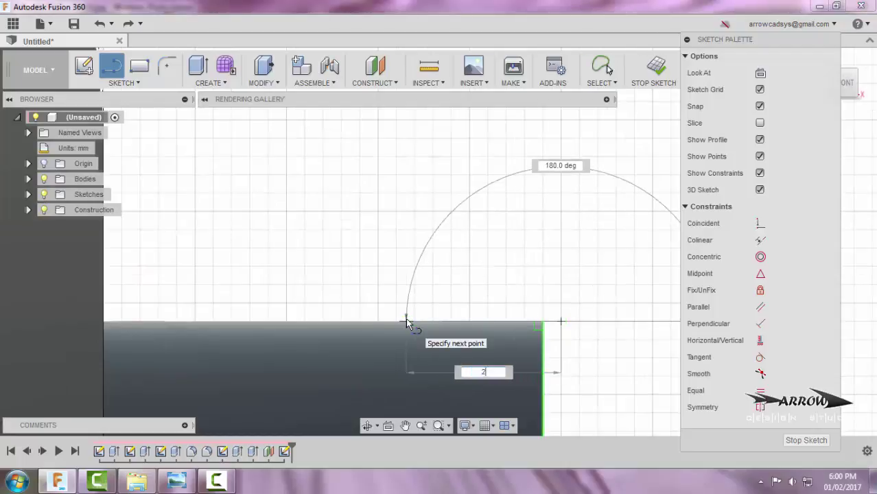
pyautogui.press('Escape')
pyautogui.keyDown('shift'); pyautogui.moveTo(474, 237); pyautogui.dragTo(521, 312, button='middle'); pyautogui.keyUp('shift')
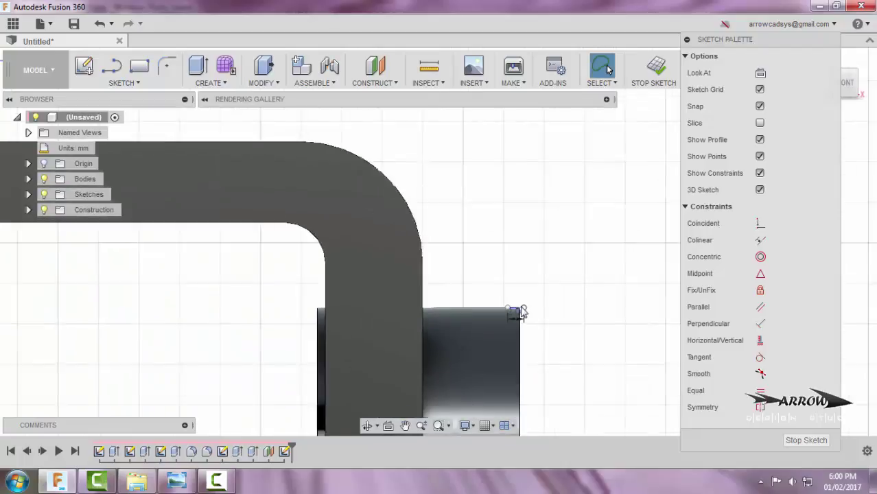
# Step: Draw a vertical line from the inner end of the 2 mm line up to the long horizontal line
pyautogui.press('l')
pyautogui.click(512, 309)
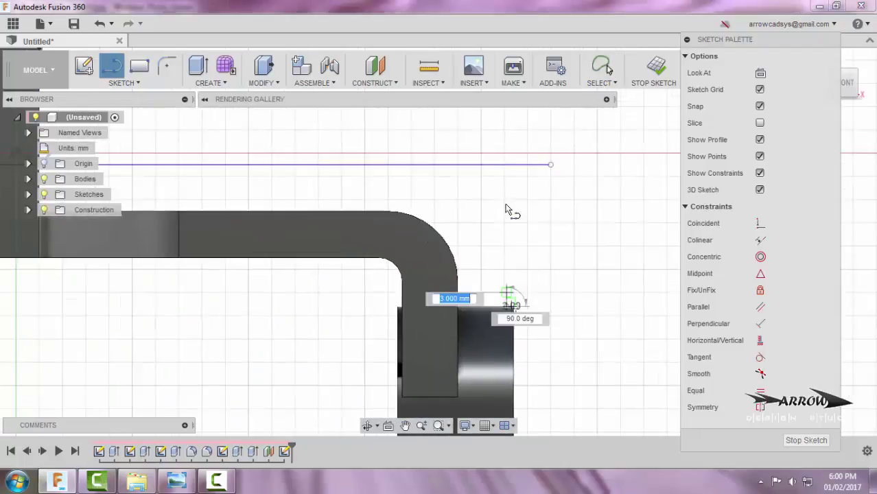
pyautogui.click(502, 165)
pyautogui.click(606, 66)
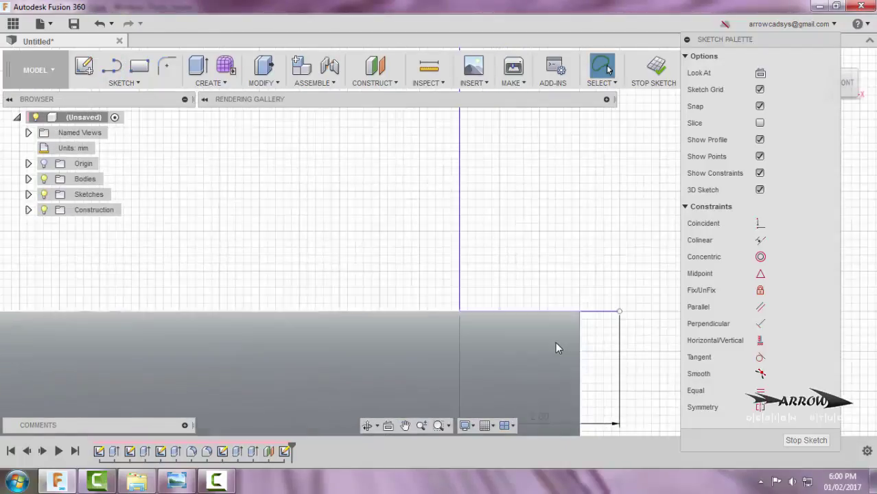
# Step: Move the free end of the 2 mm line onto the boss's outer upper corner
pyautogui.scroll(5, 555, 347)
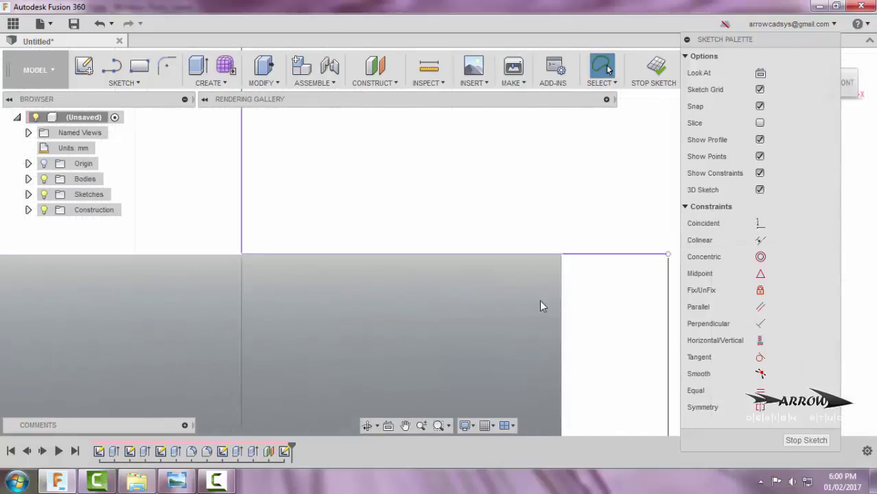
pyautogui.scroll(-5, 542, 306)
pyautogui.moveTo(578, 287); pyautogui.dragTo(547, 287)
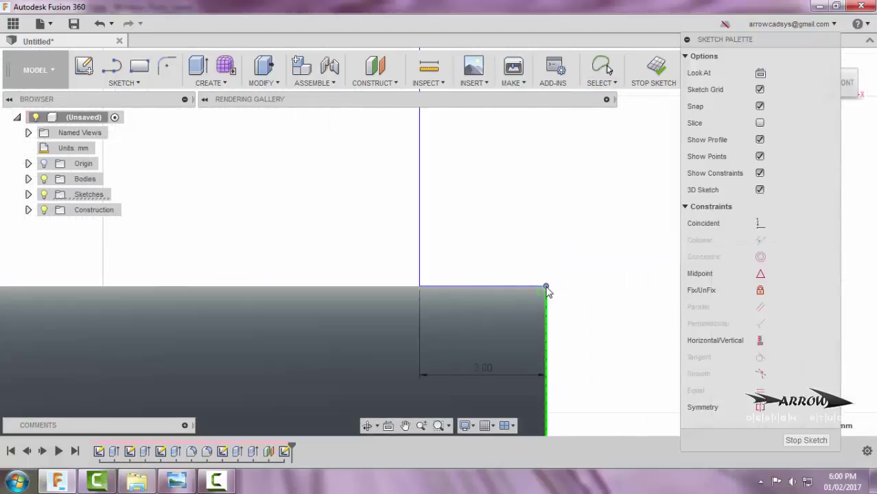
# Step: Trim the part of the long horizontal line that extends beyond the vertical line
pyautogui.scroll(-5, 556, 322)
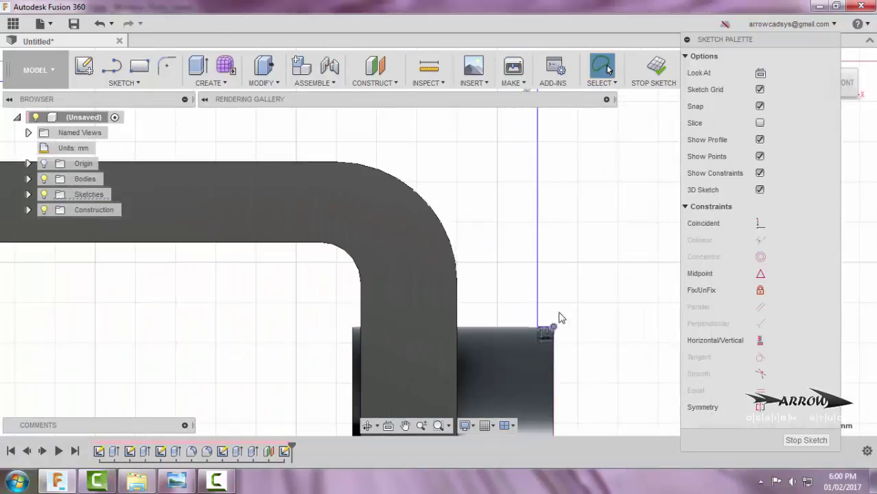
pyautogui.scroll(-6, 560, 318)
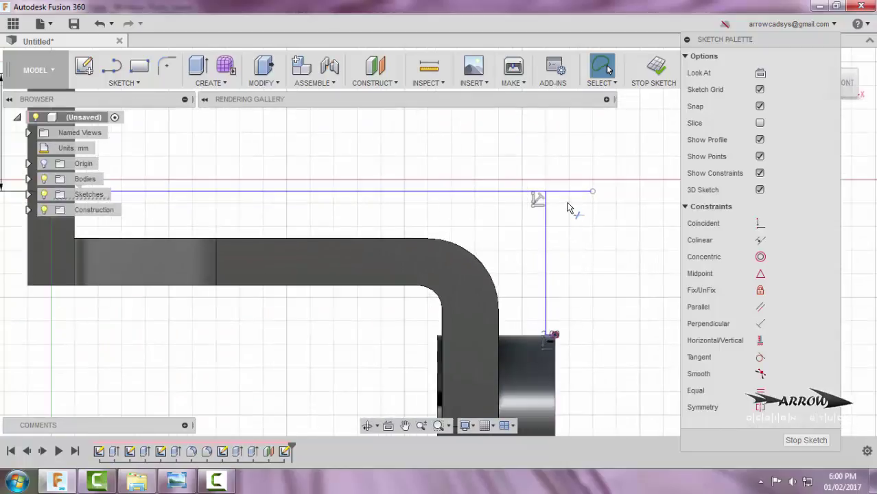
pyautogui.click(564, 191)
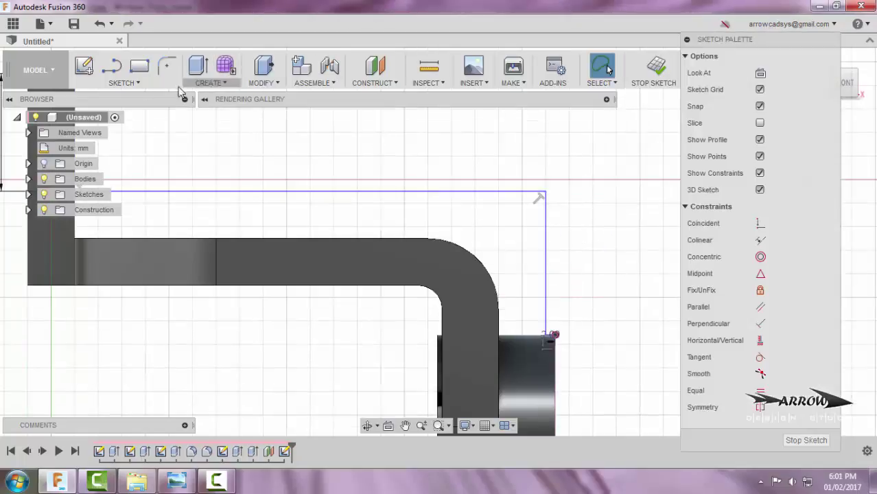
# Step: Fillet the corner between the long horizontal line and the vertical line above the boss with a 25 mm radius
pyautogui.click(123, 83)
pyautogui.click(96, 291)
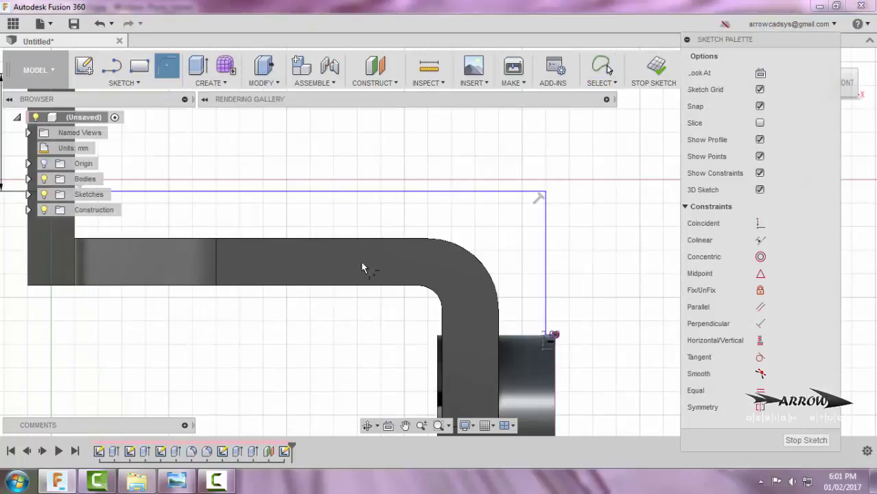
pyautogui.click(545, 240)
pyautogui.hotkey('alt', 'Tab')
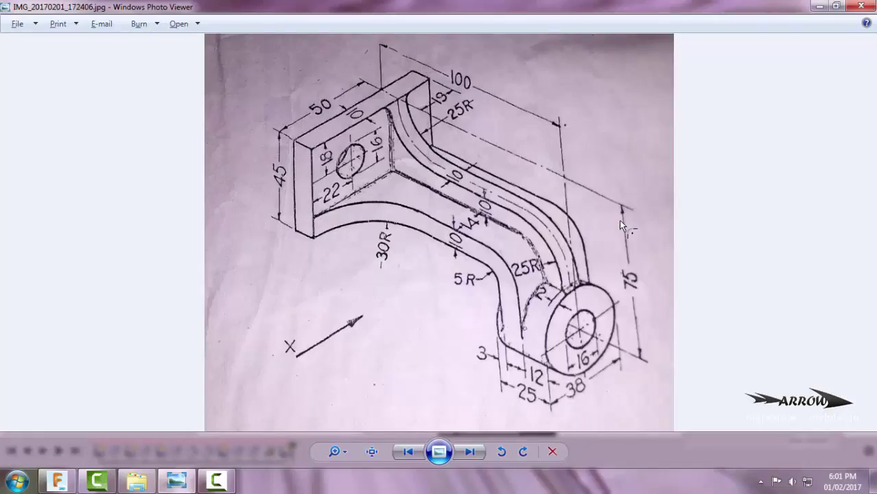
pyautogui.hotkey('alt', 'Tab')
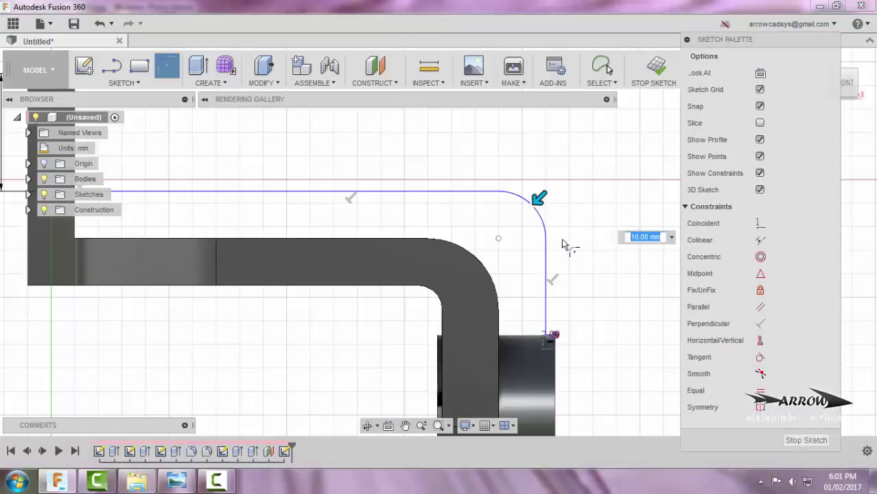
pyautogui.write('25')
pyautogui.press('Return')
pyautogui.scroll(-2, 588, 272)
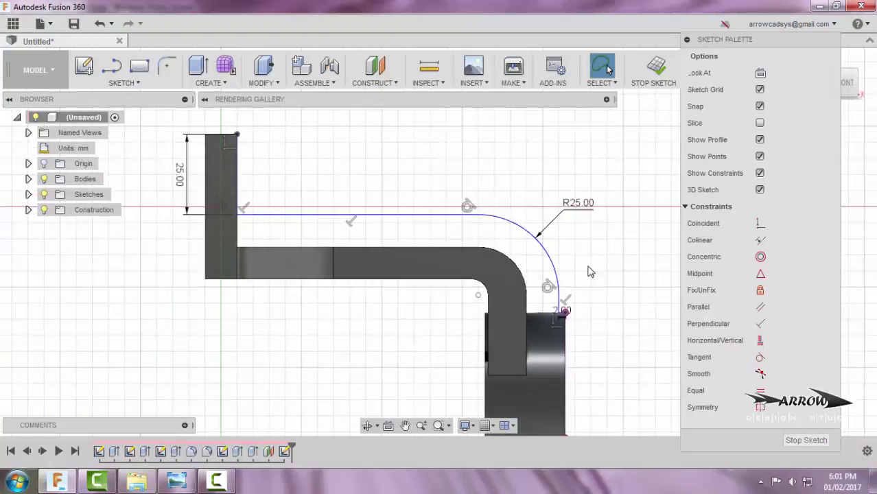
# Step: Fillet the corner between the 25 mm line on the plate and the horizontal line with a 25 mm radius, and finish the sketch
pyautogui.scroll(-2, 588, 272)
pyautogui.scroll(5, 386, 239)
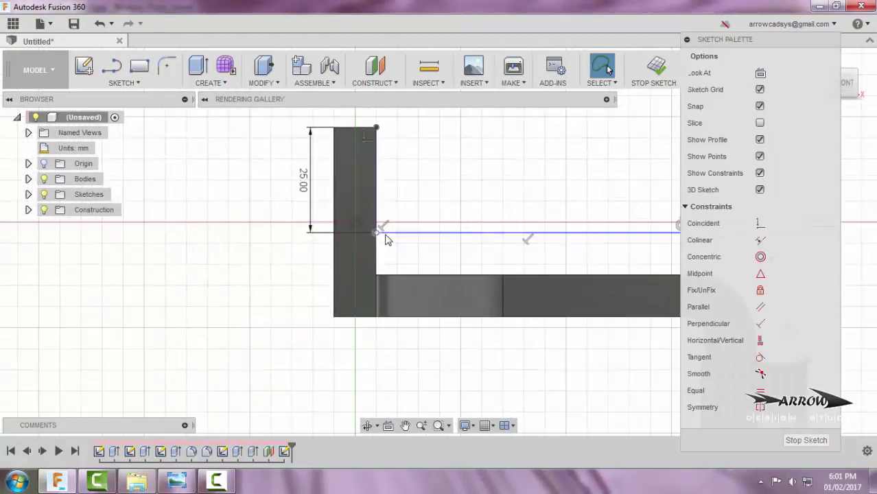
pyautogui.click(385, 235)
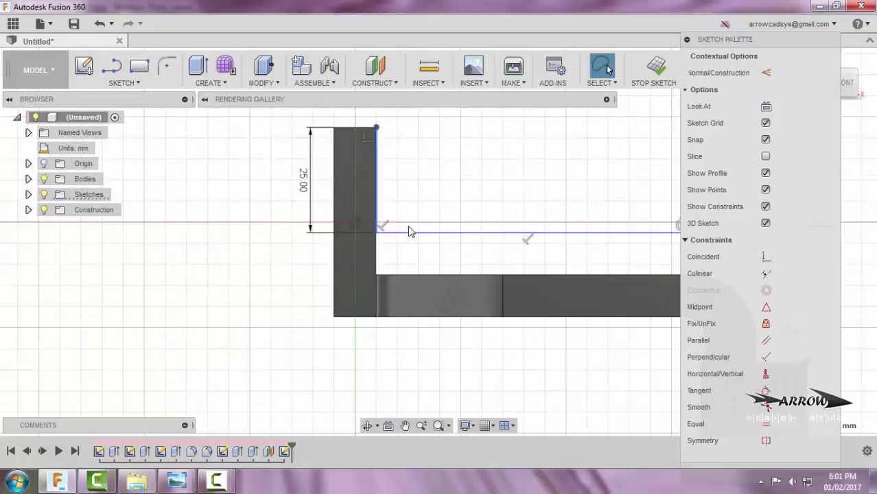
pyautogui.click(124, 83)
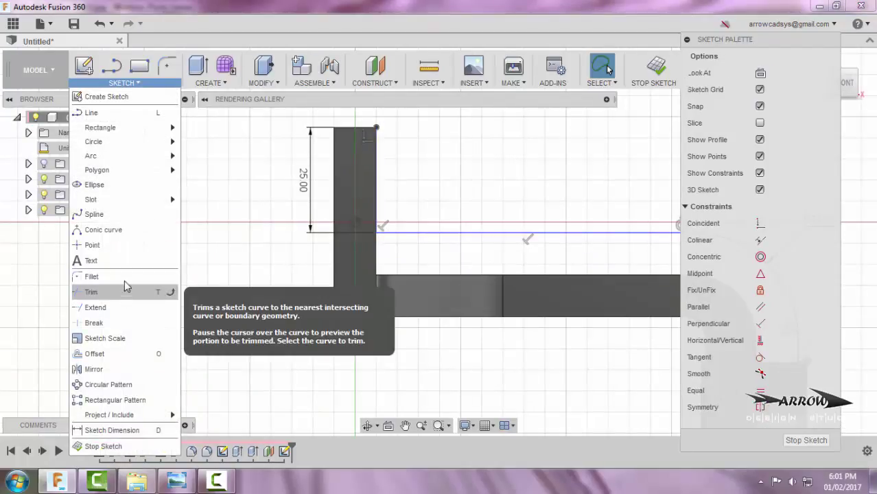
pyautogui.click(103, 289)
pyautogui.click(377, 230)
pyautogui.click(393, 234)
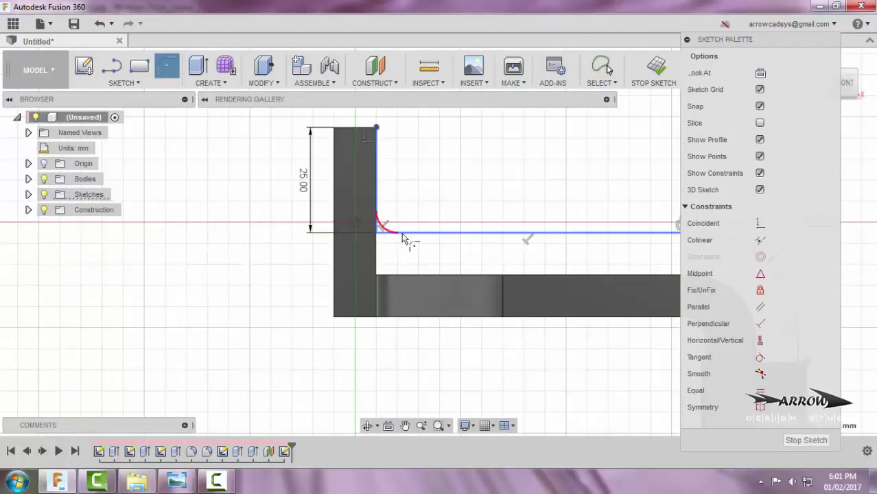
pyautogui.write('25')
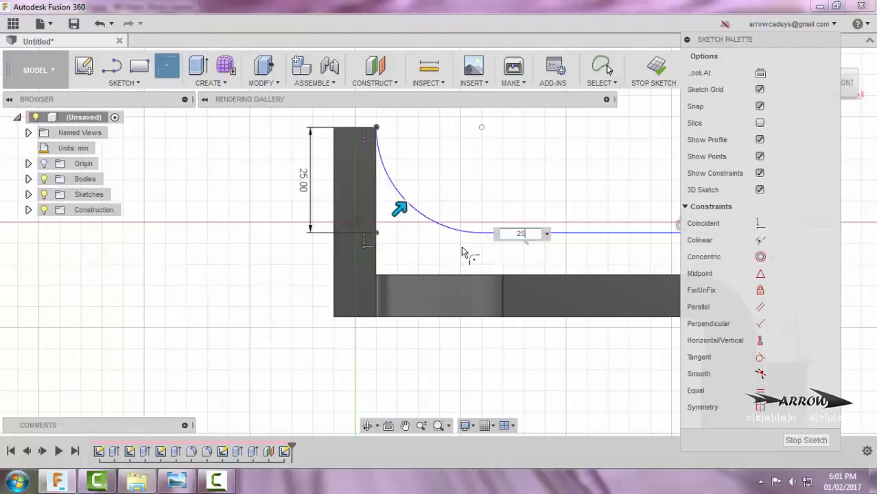
pyautogui.press('Return')
pyautogui.scroll(-1, 412, 220)
pyautogui.scroll(-3, 312, 189)
pyautogui.scroll(2, 589, 242)
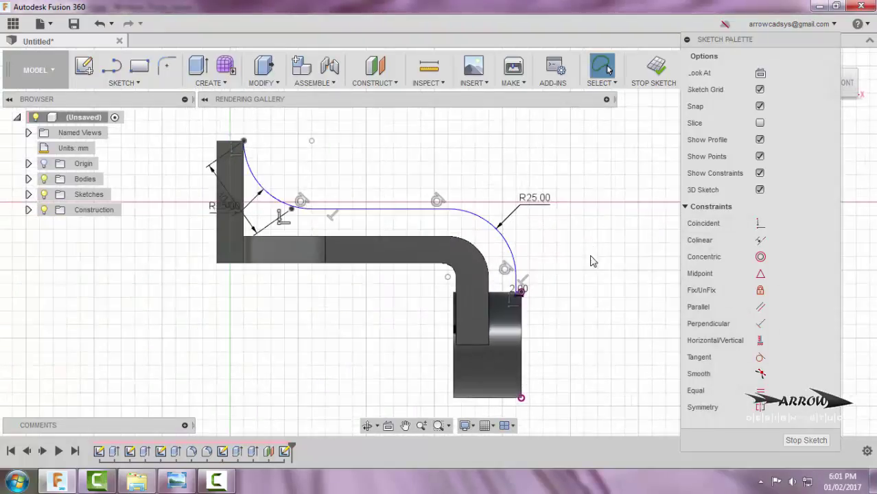
pyautogui.click(655, 69)
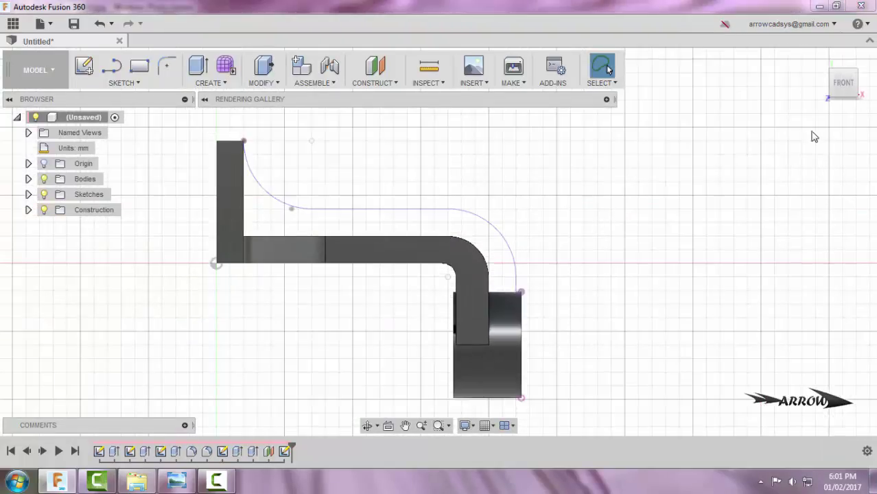
# Step: Reopen the rib sketch, delete the short 2 mm line on the boss's upper edge, and finish the sketch
pyautogui.click(818, 57)
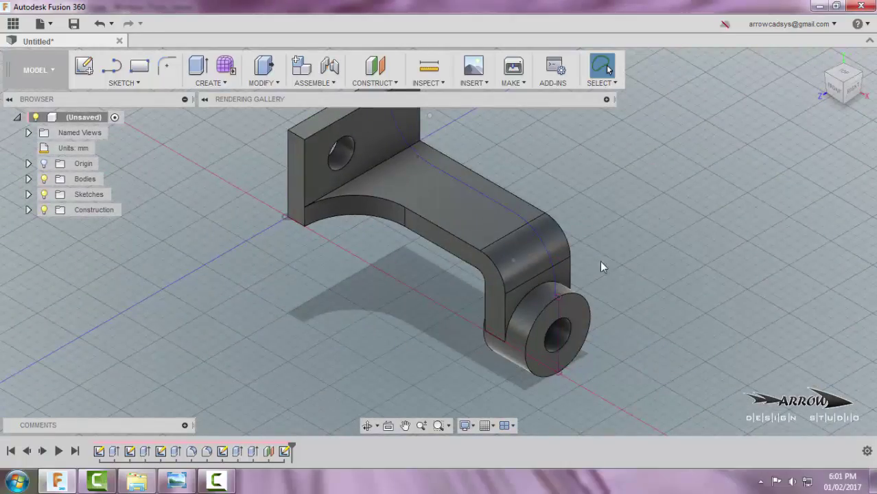
pyautogui.scroll(8, 567, 302)
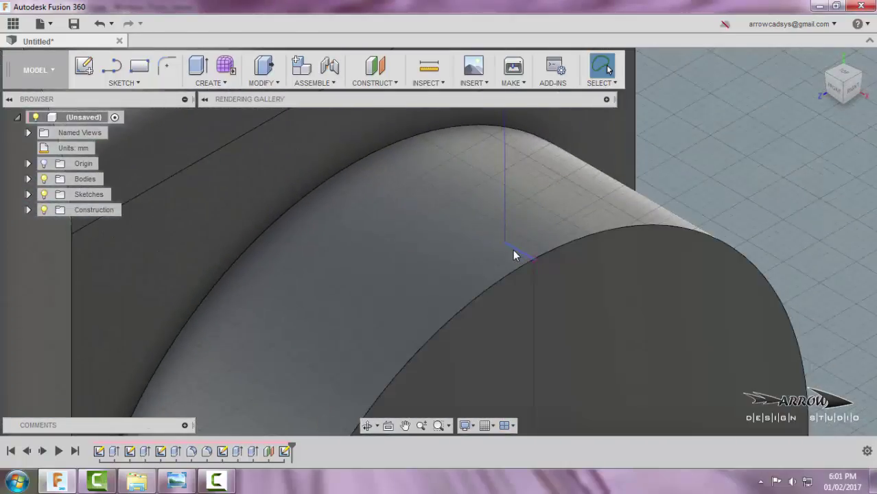
pyautogui.rightClick(284, 453)
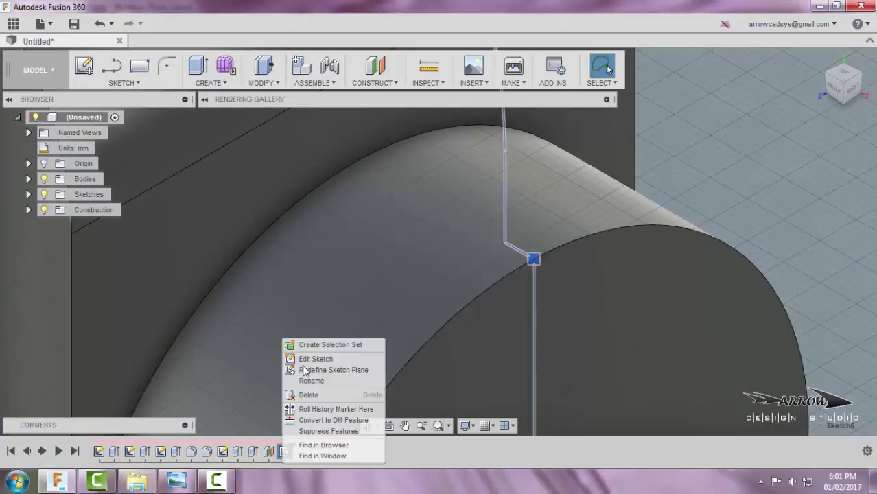
pyautogui.click(313, 359)
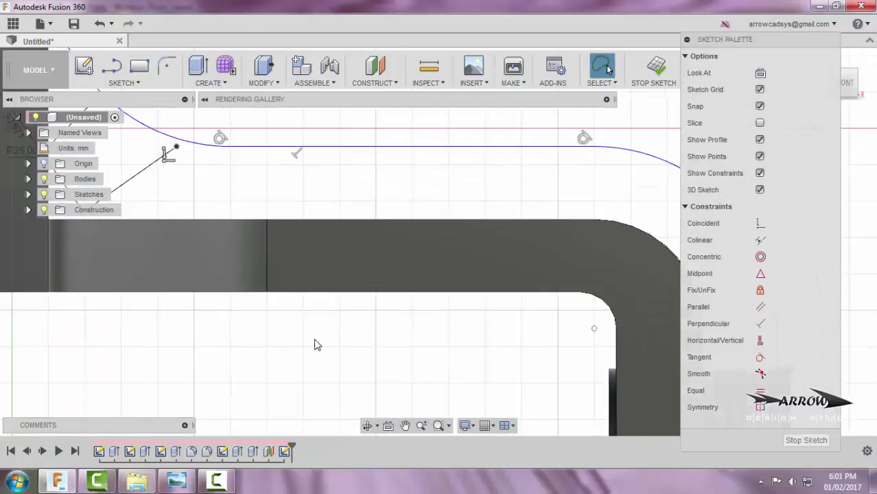
pyautogui.scroll(5, 563, 366)
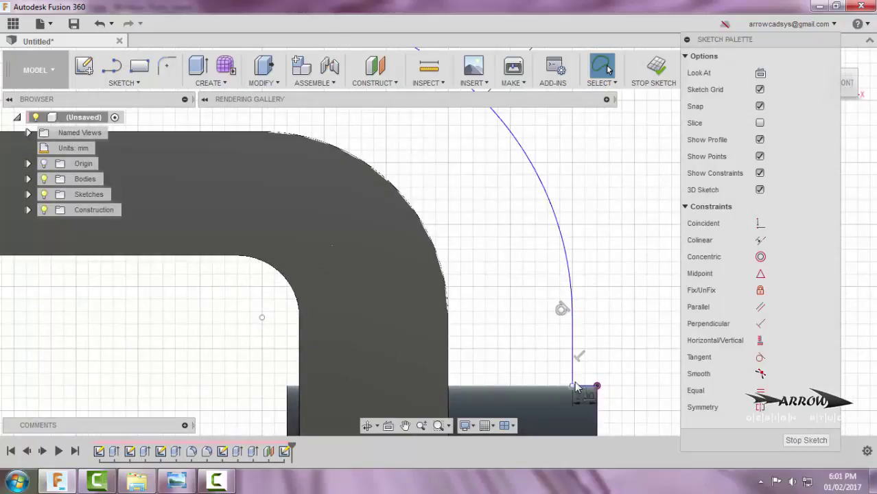
pyautogui.scroll(3, 587, 392)
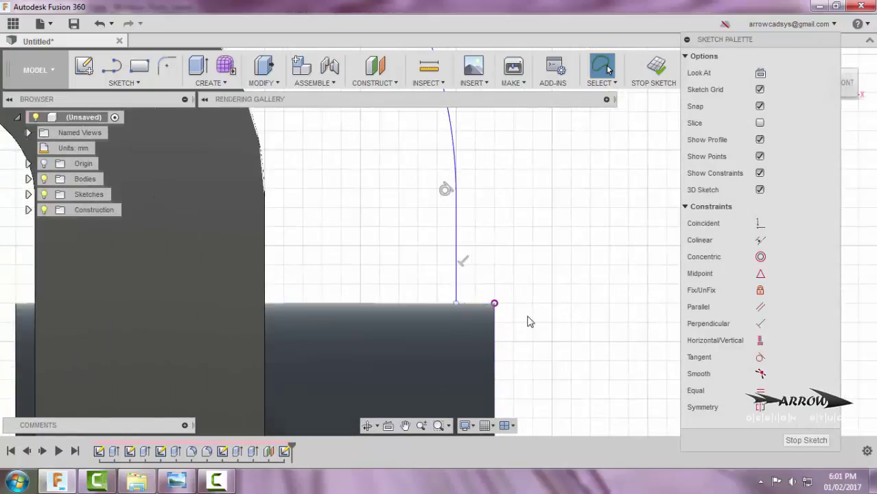
pyautogui.scroll(-5, 528, 319)
pyautogui.click(649, 67)
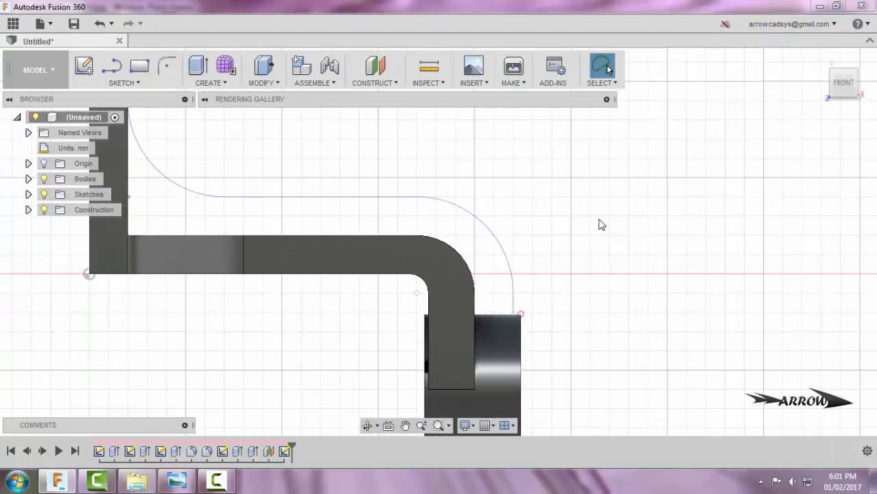
# Step: Create a symmetric rib 10 mm thick from the curved sketch path, with its depth set to the next face
pyautogui.click(819, 61)
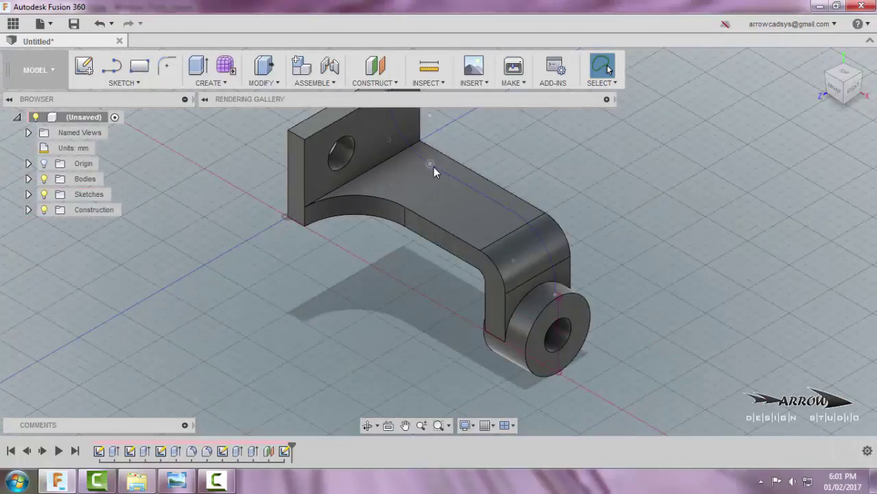
pyautogui.click(211, 82)
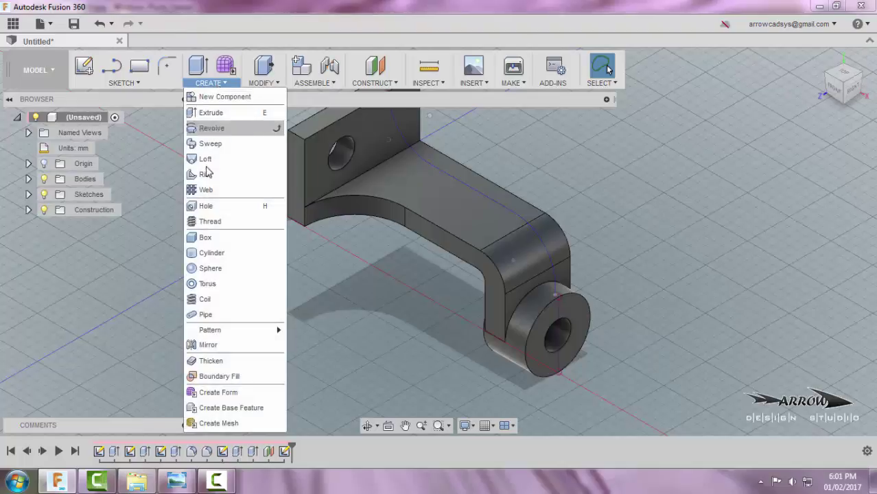
pyautogui.click(208, 175)
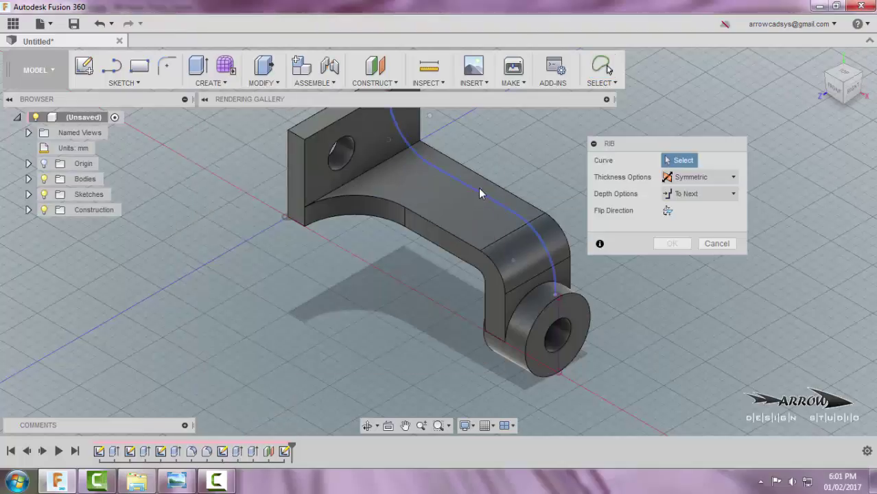
pyautogui.click(478, 191)
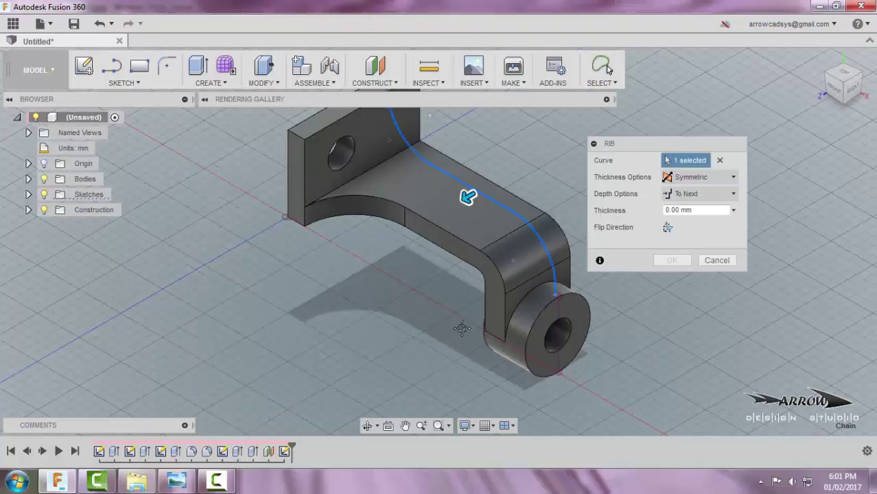
pyautogui.click(700, 193)
pyautogui.click(702, 206)
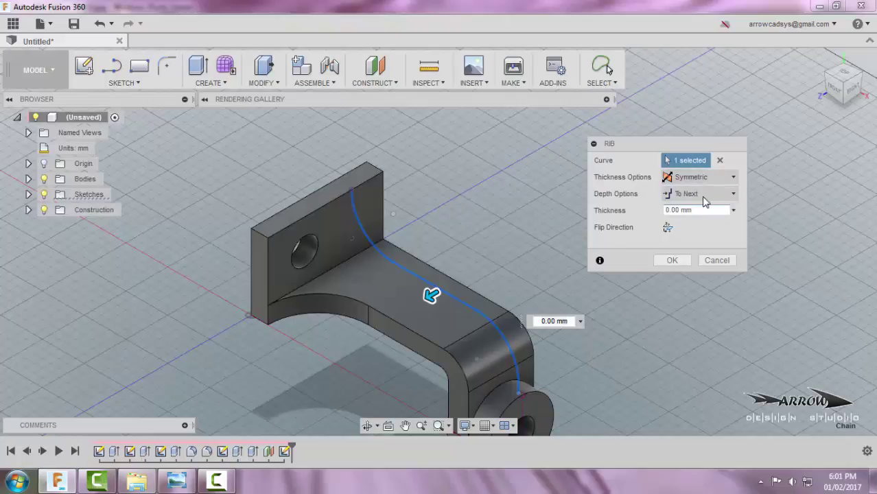
pyautogui.click(663, 209)
pyautogui.hotkey('alt', 'Tab')
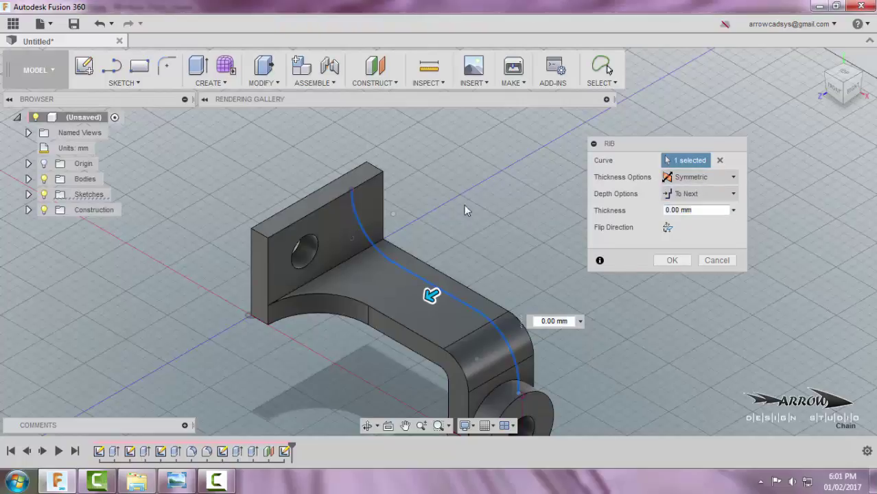
pyautogui.hotkey('alt', 'Tab')
pyautogui.write('10')
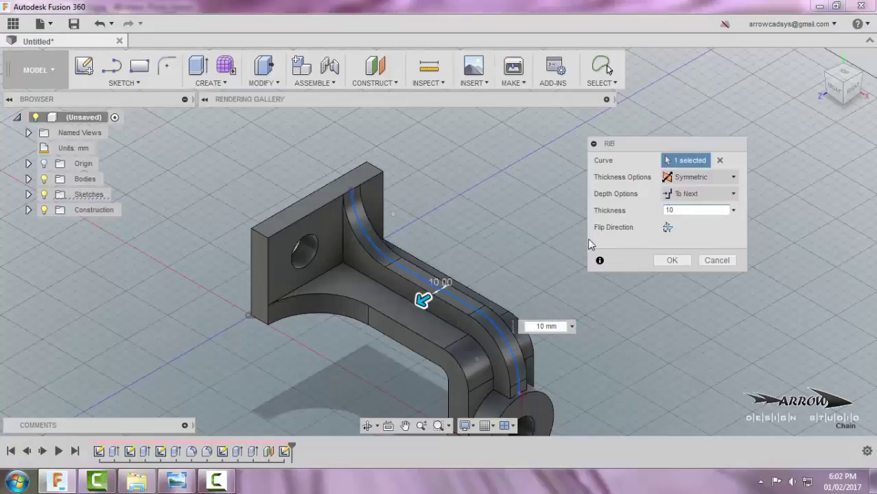
pyautogui.click(669, 260)
# Step: Examine the rib from several angles, especially where it meets the boss, and compare it with the reference drawing
pyautogui.keyDown('shift'); pyautogui.moveTo(632, 325); pyautogui.dragTo(638, 307, button='middle'); pyautogui.keyUp('shift')
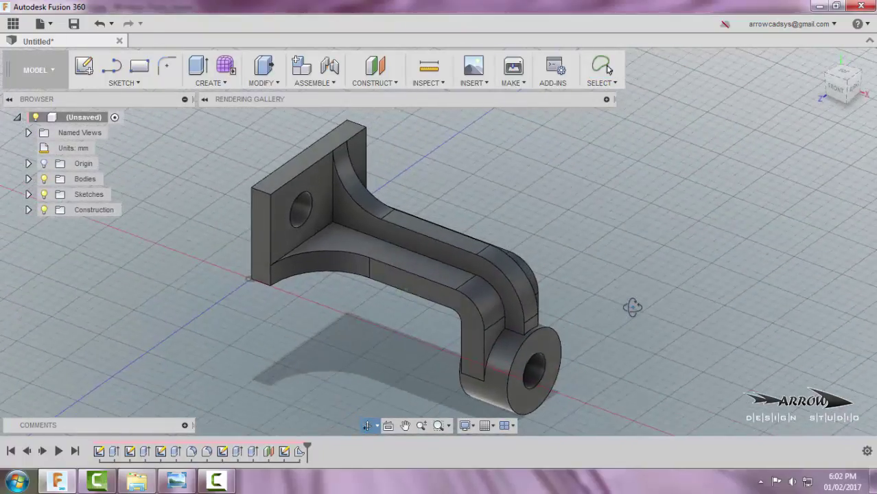
pyautogui.scroll(-2, 599, 354)
pyautogui.scroll(6, 529, 331)
pyautogui.scroll(-5, 622, 302)
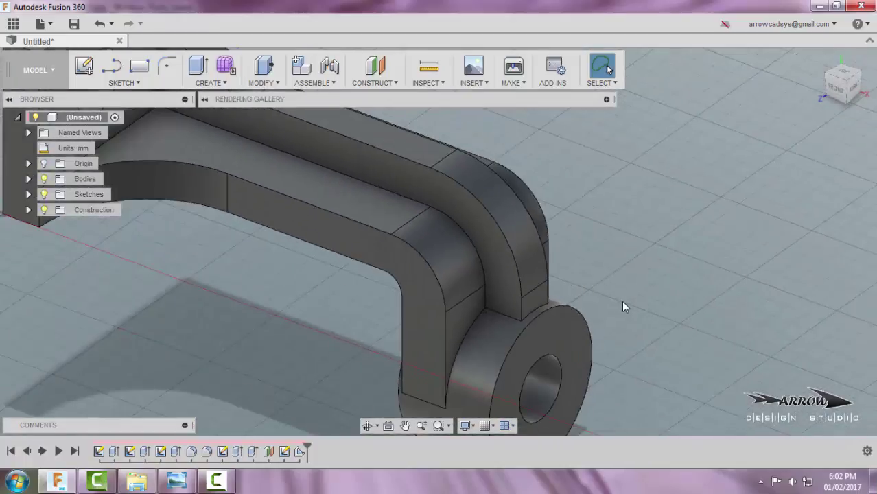
pyautogui.keyDown('shift'); pyautogui.moveTo(622, 302); pyautogui.dragTo(560, 313, button='middle'); pyautogui.keyUp('shift')
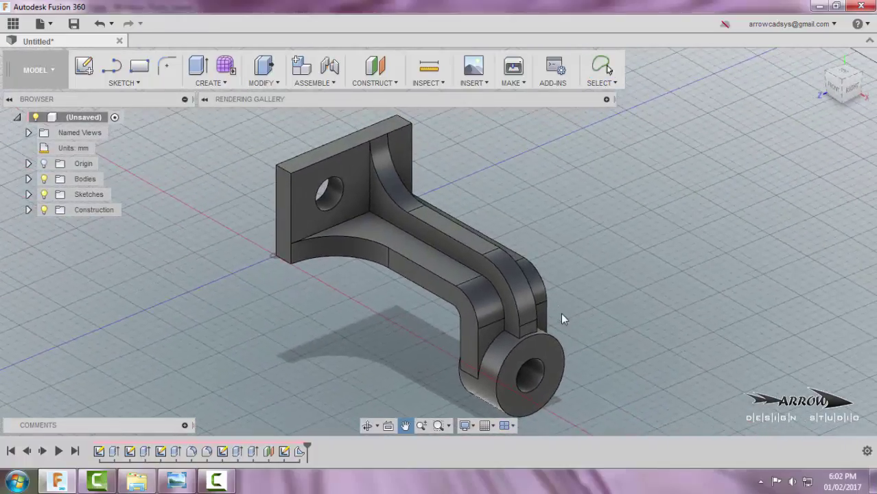
pyautogui.hotkey('alt', 'Tab')
pyautogui.hotkey('alt', 'Tab')
# Step: Start a constant-radius fillet of 2 mm on the edge where the rib's front end meets the boss
pyautogui.scroll(5, 527, 324)
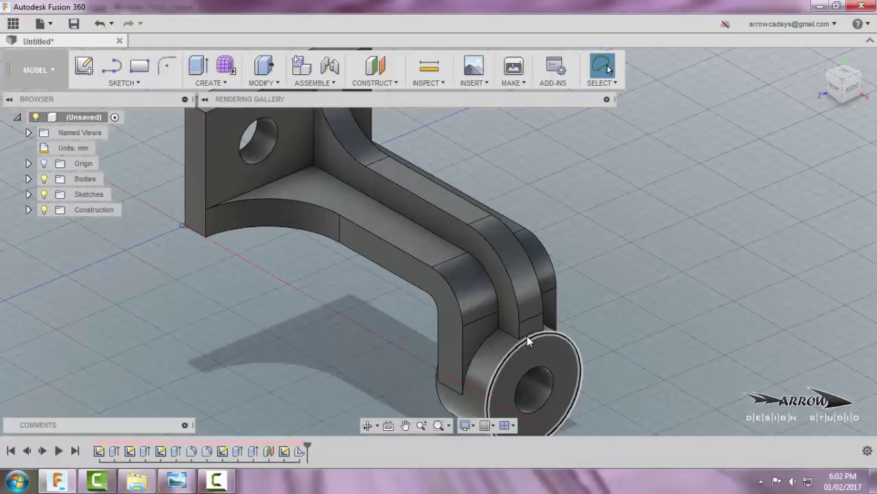
pyautogui.click(597, 351)
pyautogui.press('f')
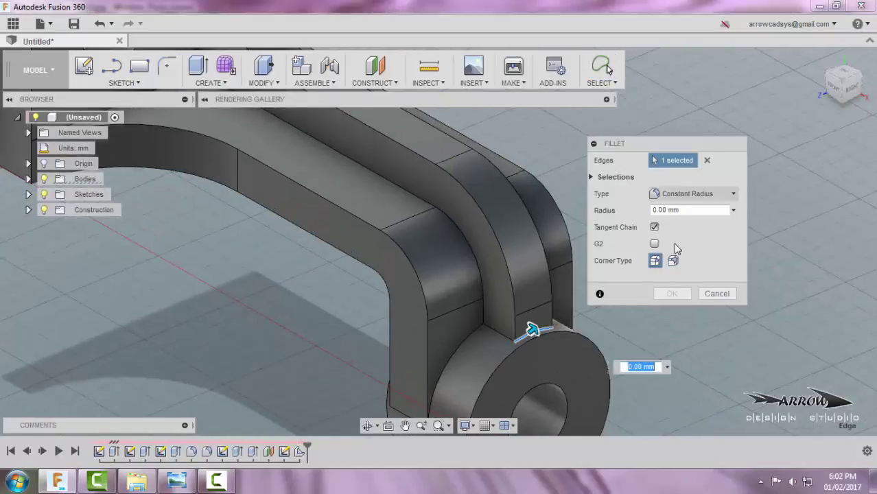
pyautogui.write('2')
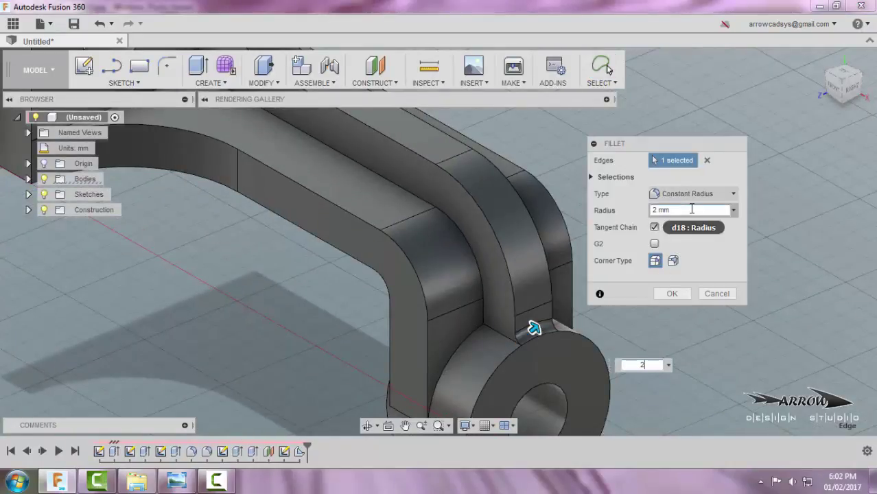
pyautogui.click(670, 293)
pyautogui.moveTo(433, 274); pyautogui.dragTo(709, 320, button='middle')
pyautogui.click(591, 176)
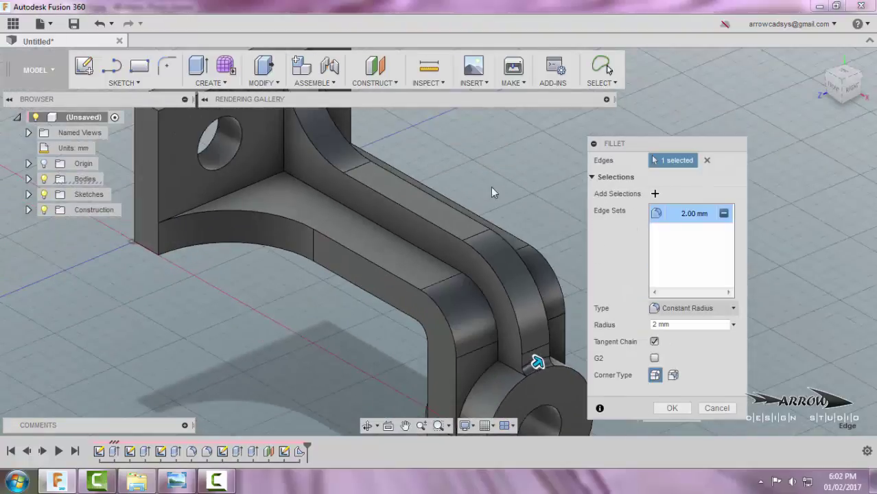
pyautogui.moveTo(489, 188); pyautogui.dragTo(498, 286, button='middle')
# Step: Check the reference drawing, and add the edges where the rib's sides and the arm meet the boss to the 2 mm fillet
pyautogui.hotkey('alt', 'Tab')
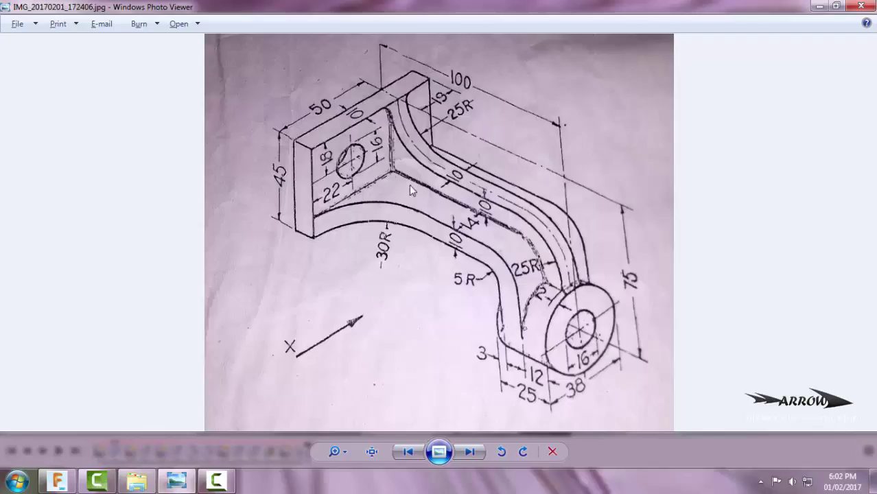
pyautogui.hotkey('alt', 'Tab')
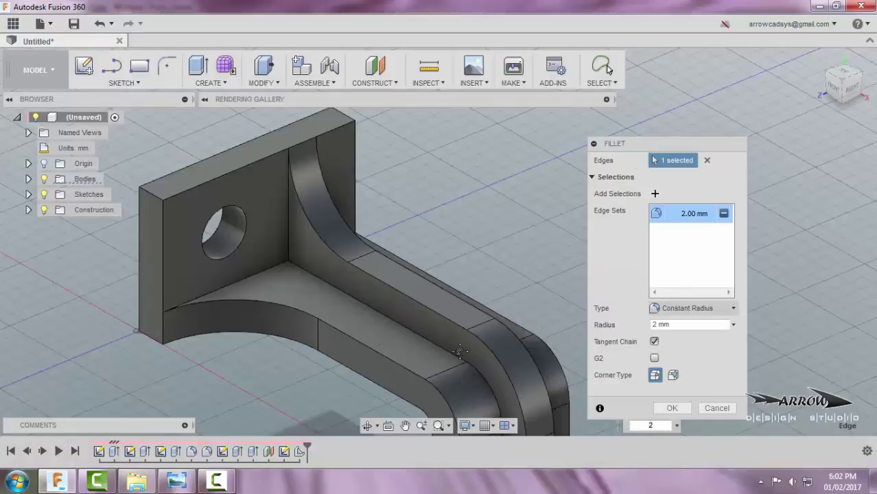
pyautogui.keyDown('shift'); pyautogui.moveTo(460, 352); pyautogui.dragTo(466, 310, button='middle'); pyautogui.keyUp('shift')
pyautogui.click(382, 293)
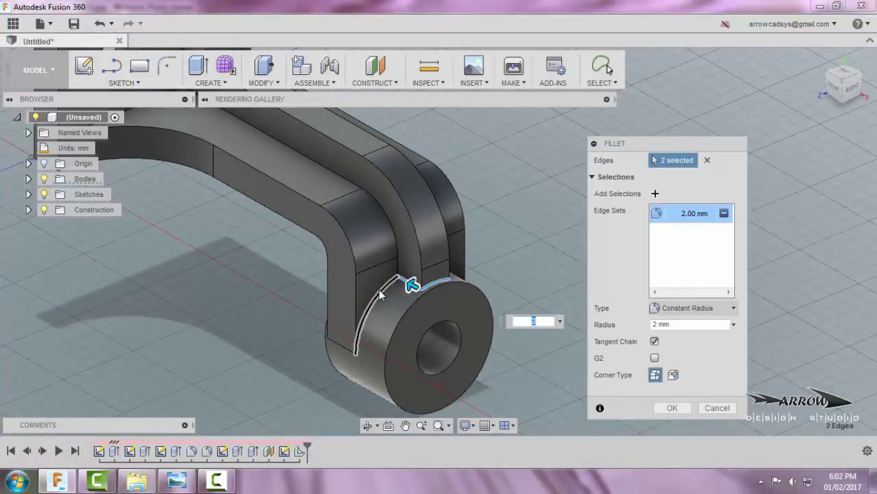
pyautogui.click(381, 295)
pyautogui.keyDown('shift'); pyautogui.moveTo(381, 295); pyautogui.dragTo(484, 267, button='middle'); pyautogui.keyUp('shift')
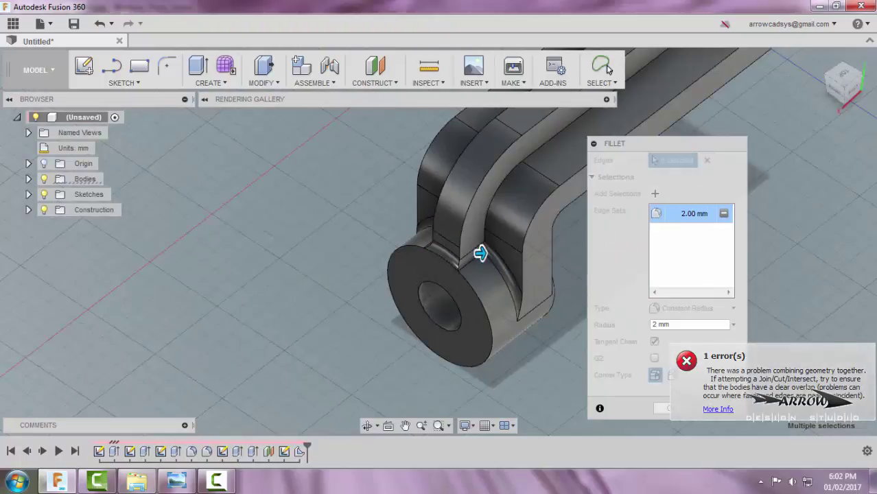
pyautogui.keyDown('shift'); pyautogui.moveTo(480, 254); pyautogui.dragTo(238, 275, button='middle'); pyautogui.keyUp('shift')
# Step: Add the rib-to-arm, arm-to-plate and rib-to-plate edges on both sides to the 2 mm fillet and apply it
pyautogui.click(402, 266)
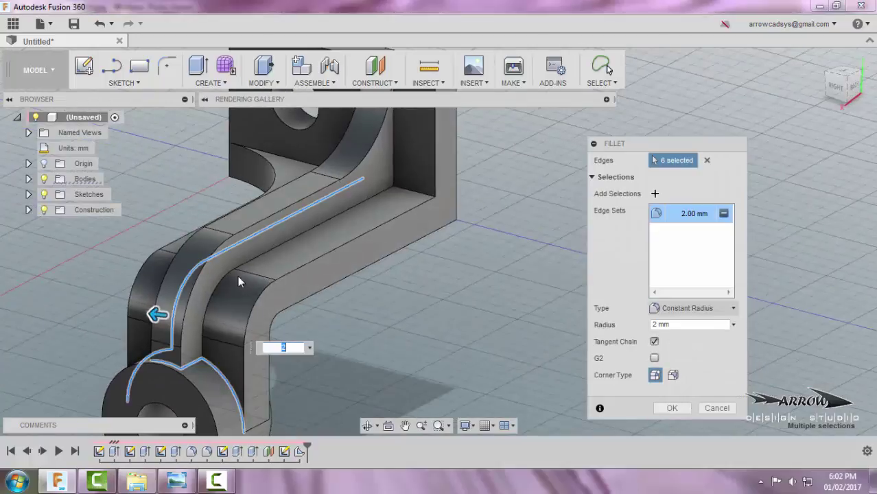
pyautogui.click(225, 276)
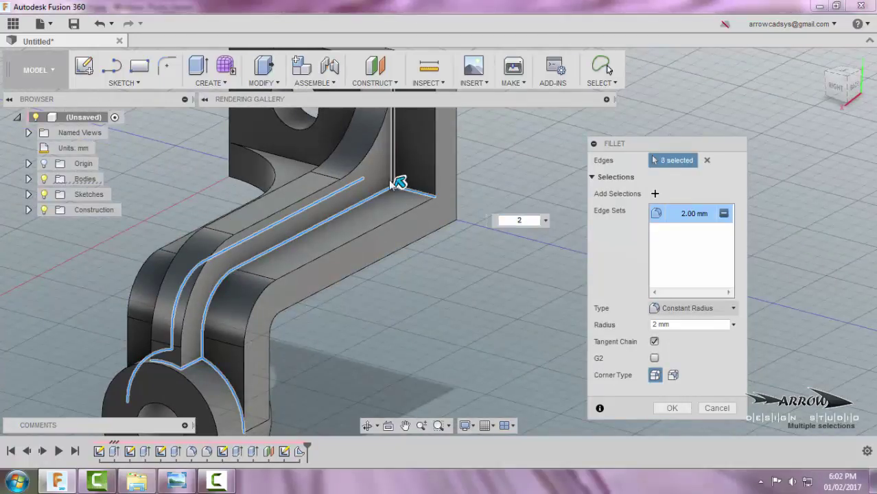
pyautogui.keyDown('shift'); pyautogui.moveTo(396, 182); pyautogui.dragTo(200, 131, button='middle'); pyautogui.keyUp('shift')
pyautogui.click(152, 150)
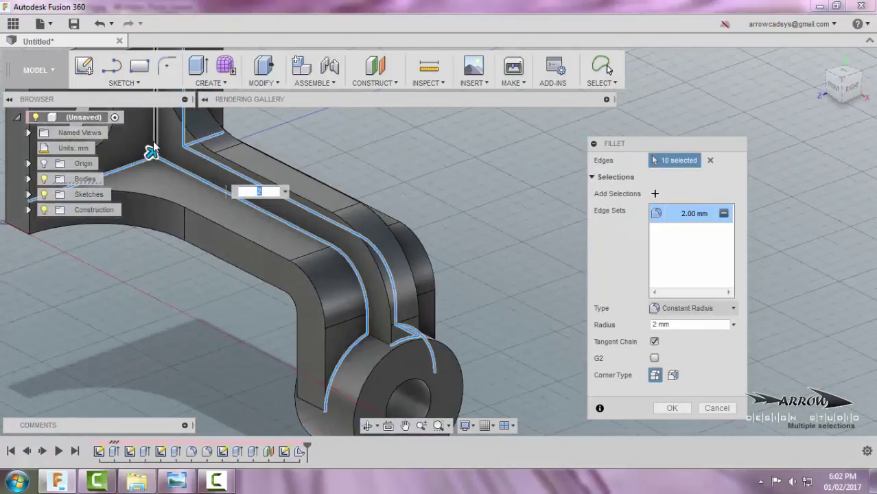
pyautogui.click(152, 150)
pyautogui.keyDown('shift'); pyautogui.moveTo(152, 150); pyautogui.dragTo(464, 272, button='middle'); pyautogui.keyUp('shift')
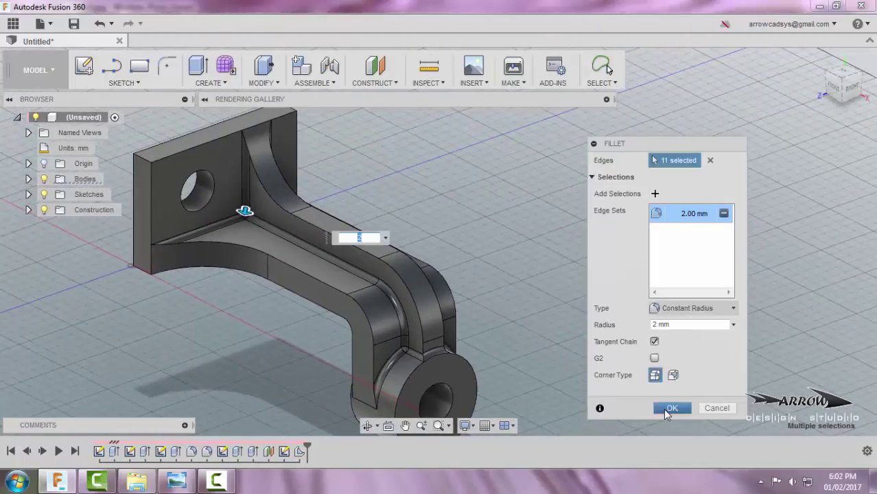
pyautogui.click(669, 409)
# Step: Switch to the drawing in Windows Photo Viewer, reduce its window and place it beside the model to compare both
pyautogui.keyDown('shift'); pyautogui.moveTo(566, 337); pyautogui.dragTo(569, 319, button='middle'); pyautogui.keyUp('shift')
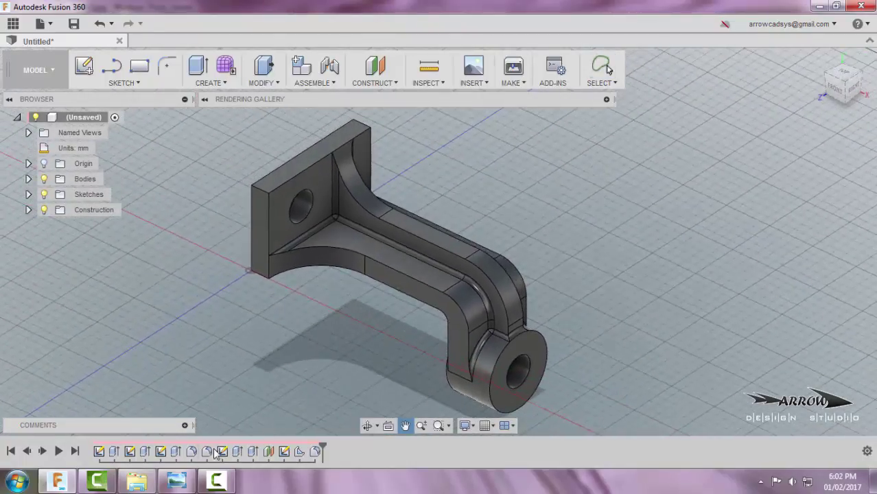
pyautogui.click(176, 480)
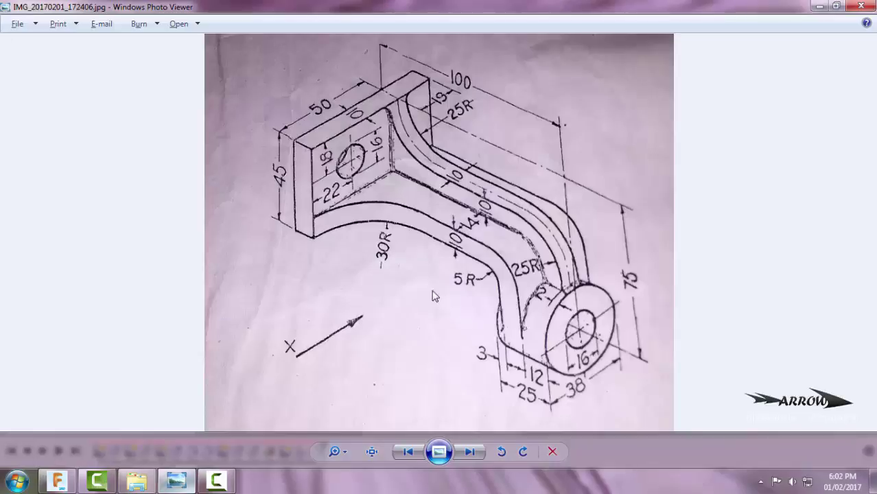
pyautogui.click(834, 7)
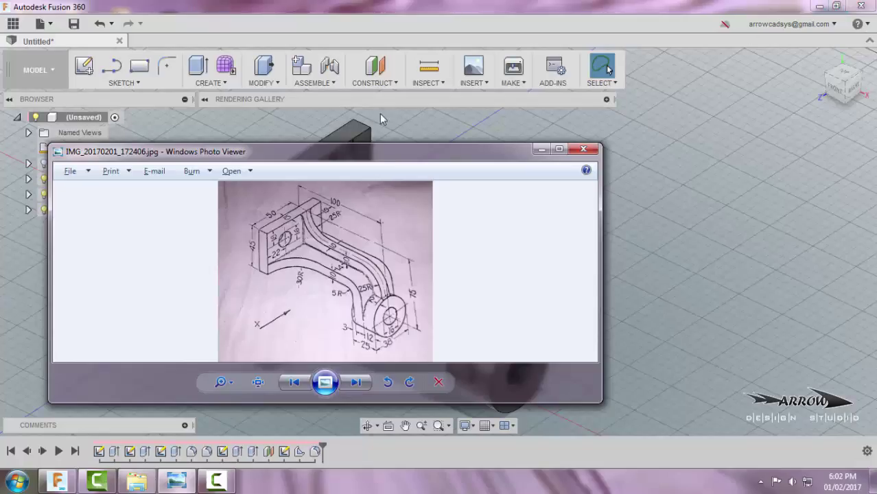
pyautogui.moveTo(382, 149); pyautogui.dragTo(714, 62)
pyautogui.keyDown('shift'); pyautogui.moveTo(213, 199); pyautogui.dragTo(471, 252, button='middle'); pyautogui.keyUp('shift')
pyautogui.hotkey('alt', 'Tab')
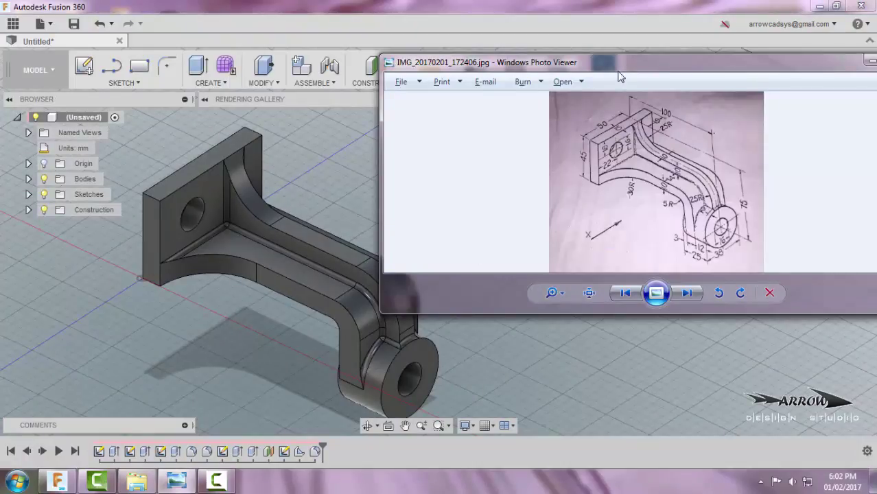
pyautogui.moveTo(619, 73); pyautogui.dragTo(681, 120)
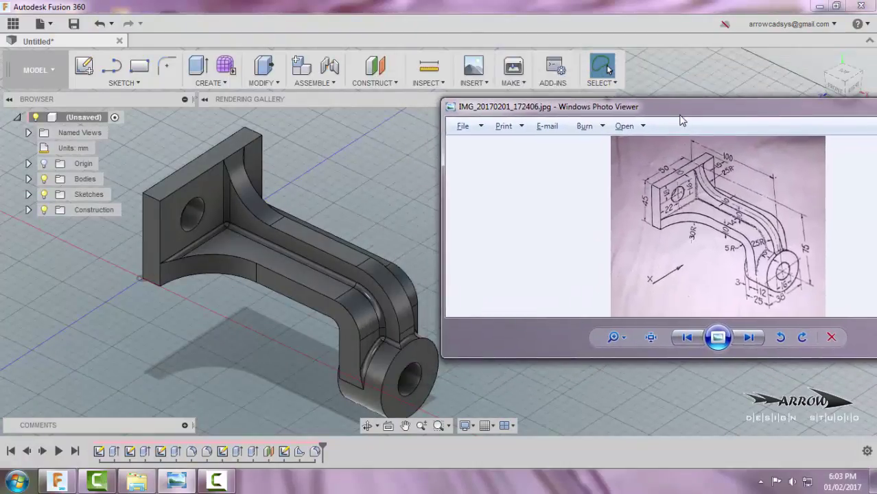